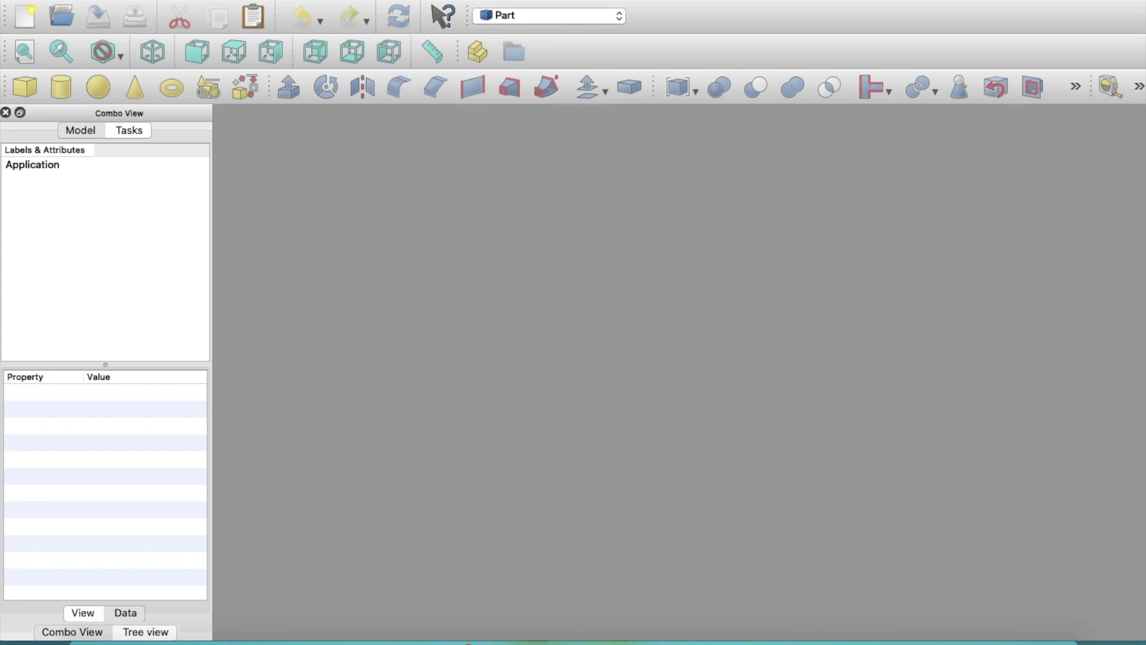
# Step: Create a new document and switch to the Part Design workbench
pyautogui.click(291, 7)
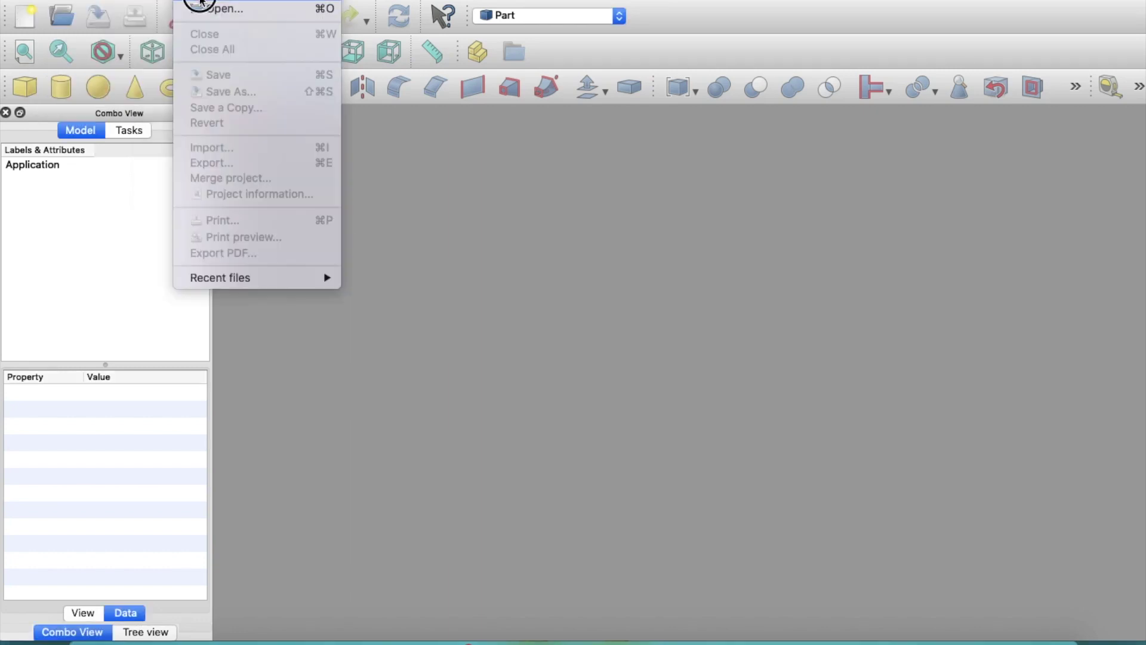
pyautogui.click(200, 2)
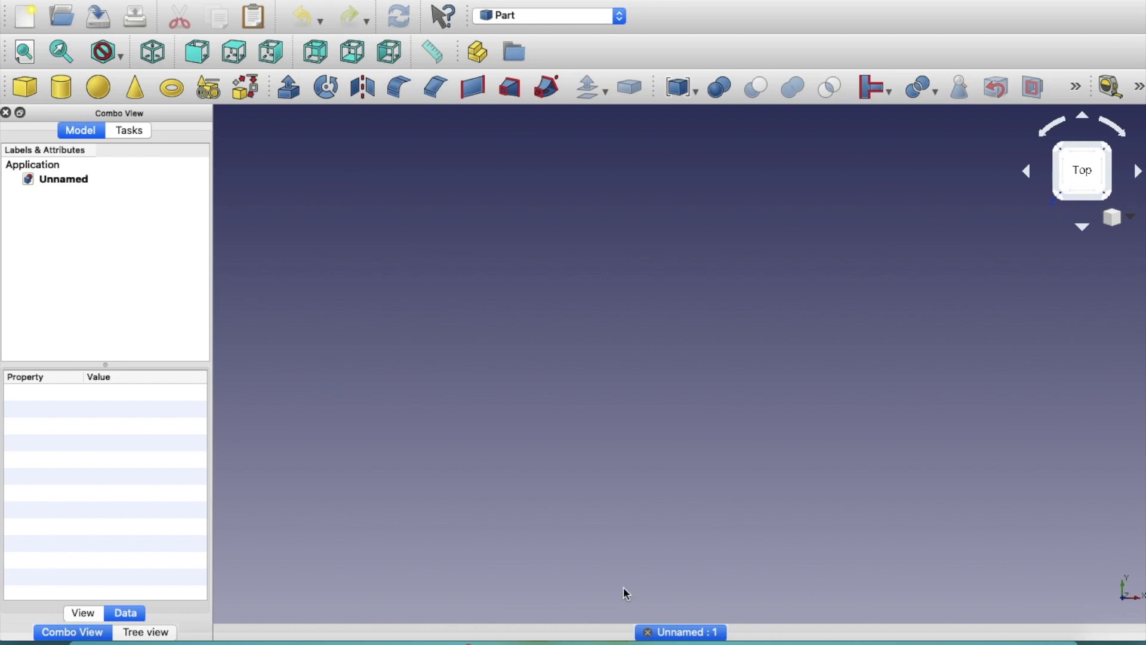
pyautogui.click(577, 16)
pyautogui.click(558, 151)
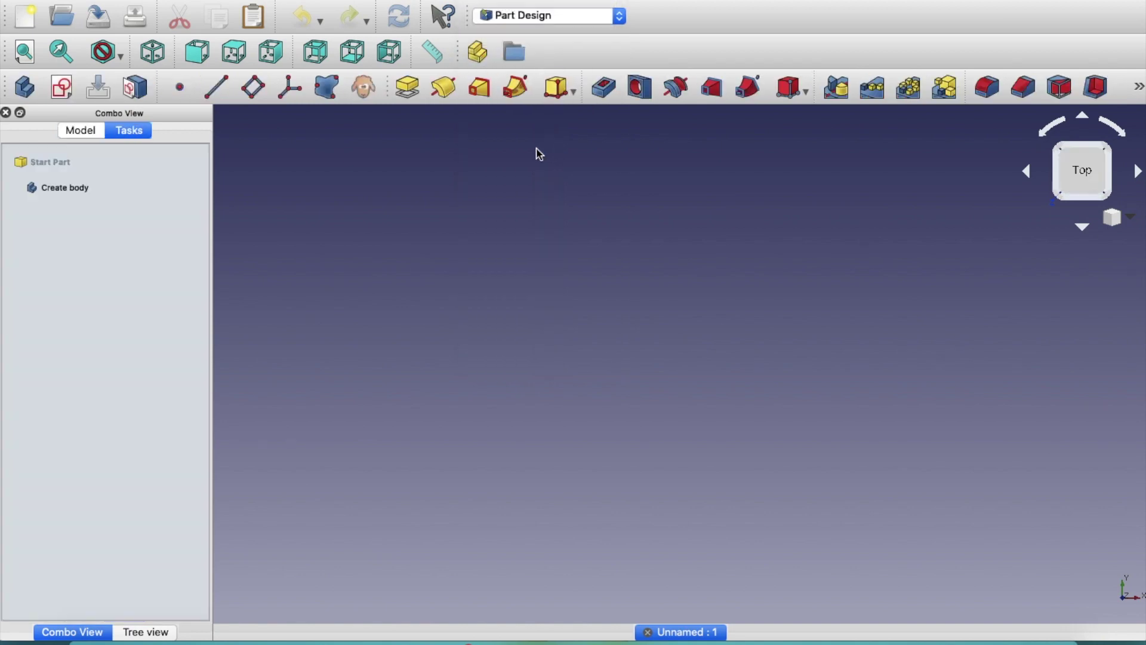
# Step: Start a new sketch on the XY_Plane base plane
pyautogui.click(60, 91)
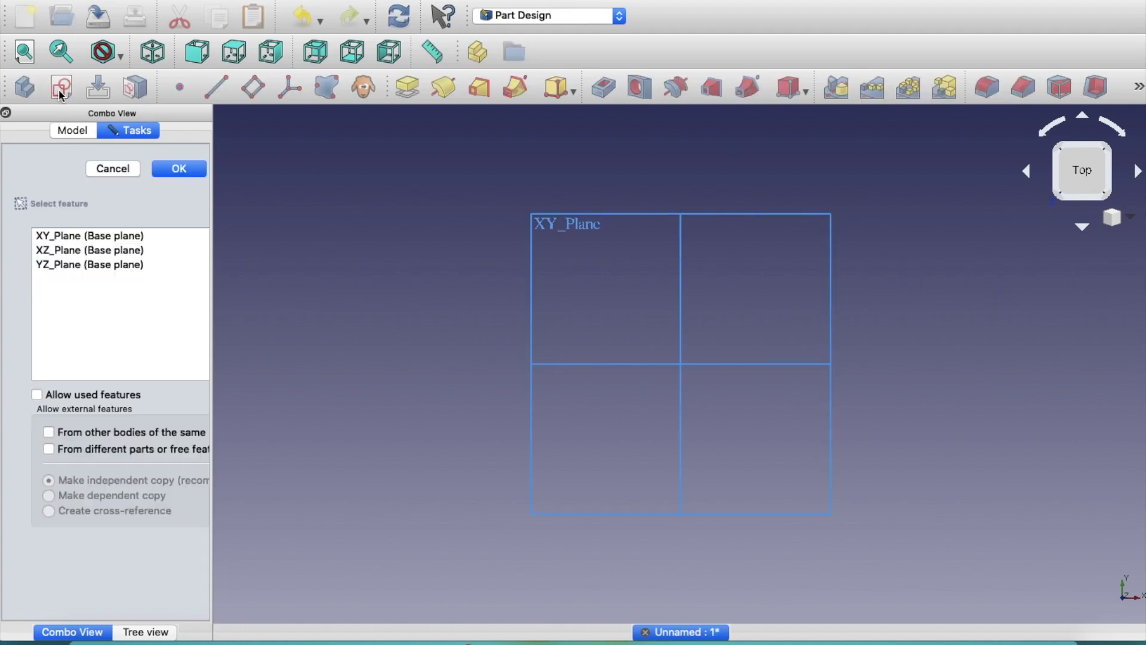
pyautogui.click(64, 236)
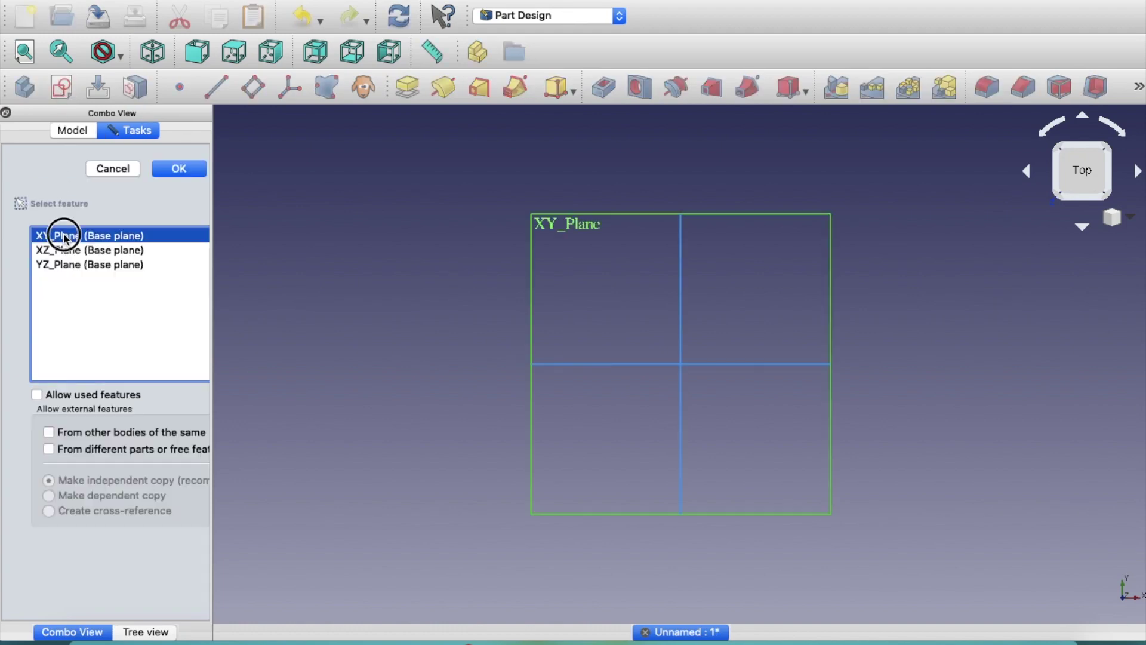
pyautogui.click(170, 169)
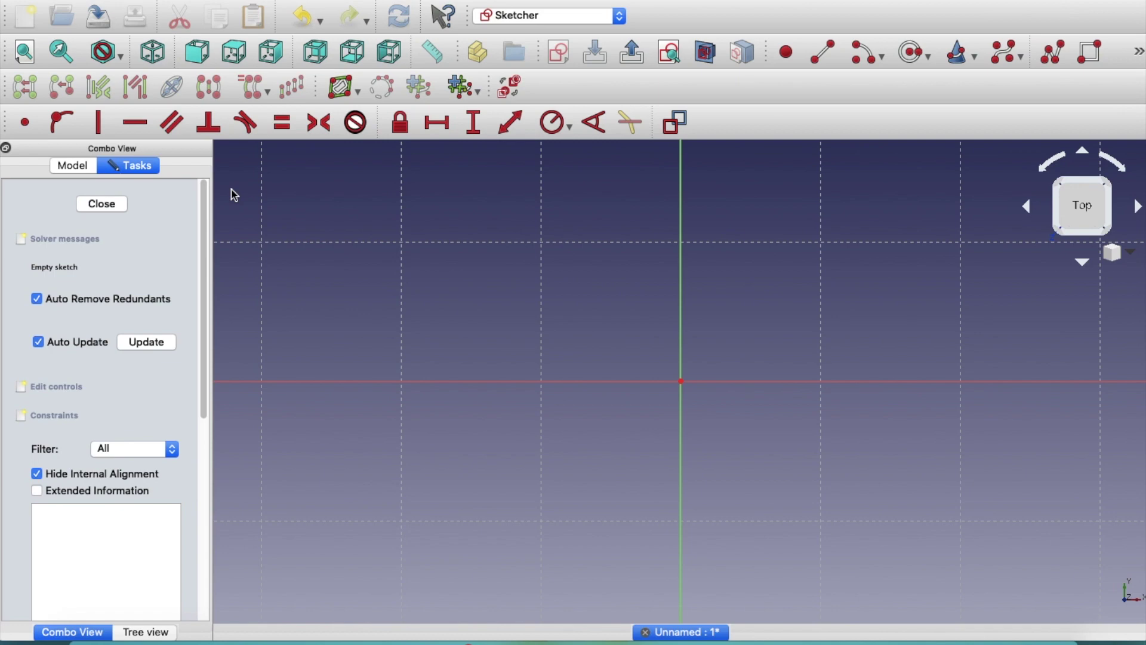
# Step: Draw a circle centred on the sketch origin with a radius of about 15 mm
pyautogui.click(918, 57)
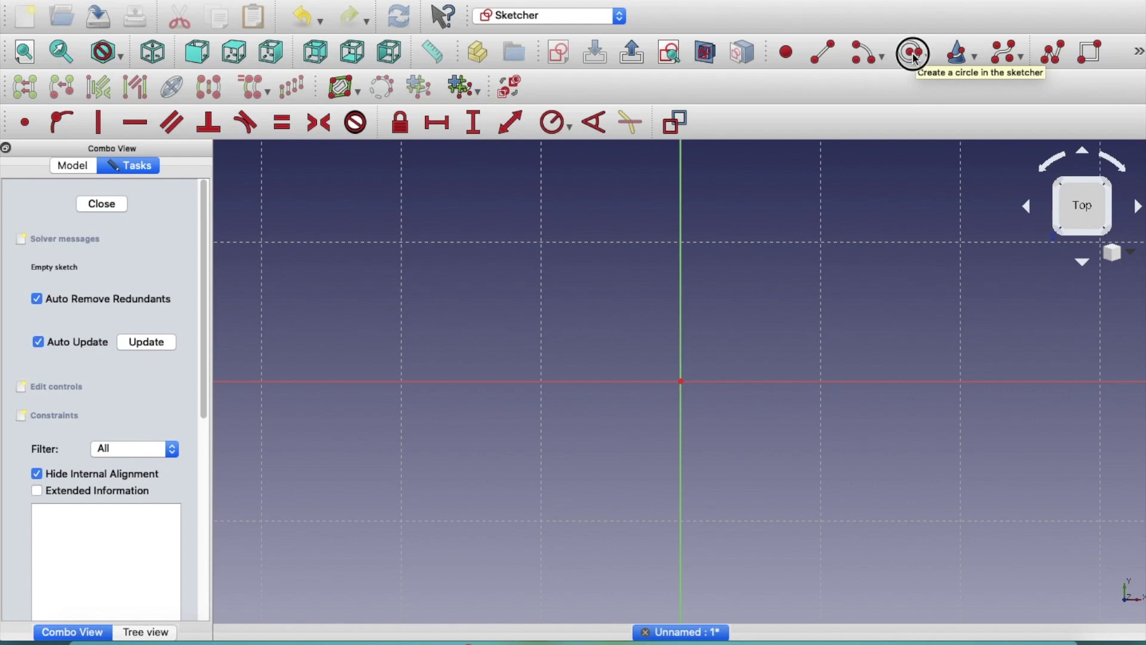
pyautogui.click(682, 380)
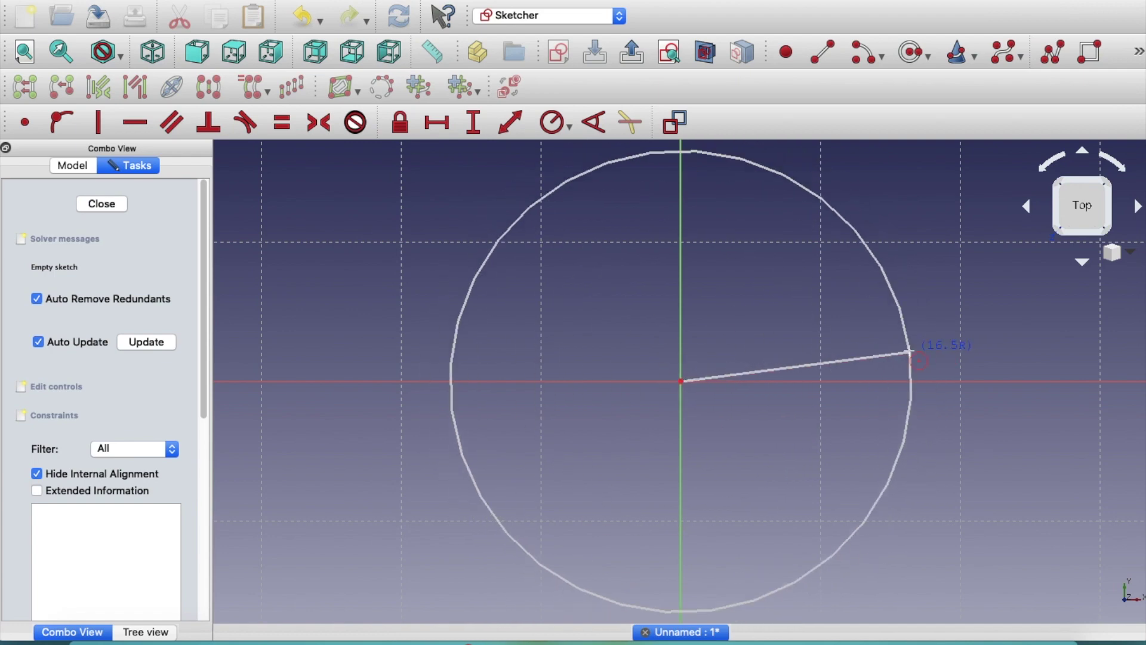
pyautogui.click(894, 351)
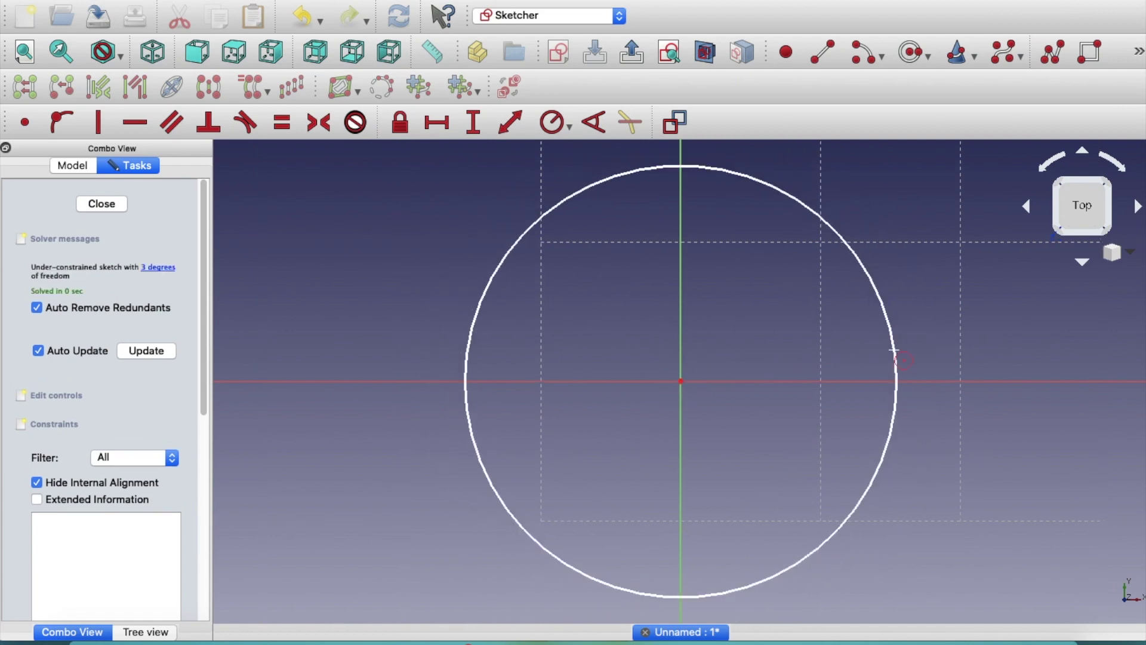
# Step: Constrain the circle's radius to 35 mm and close the sketch
pyautogui.click(554, 134)
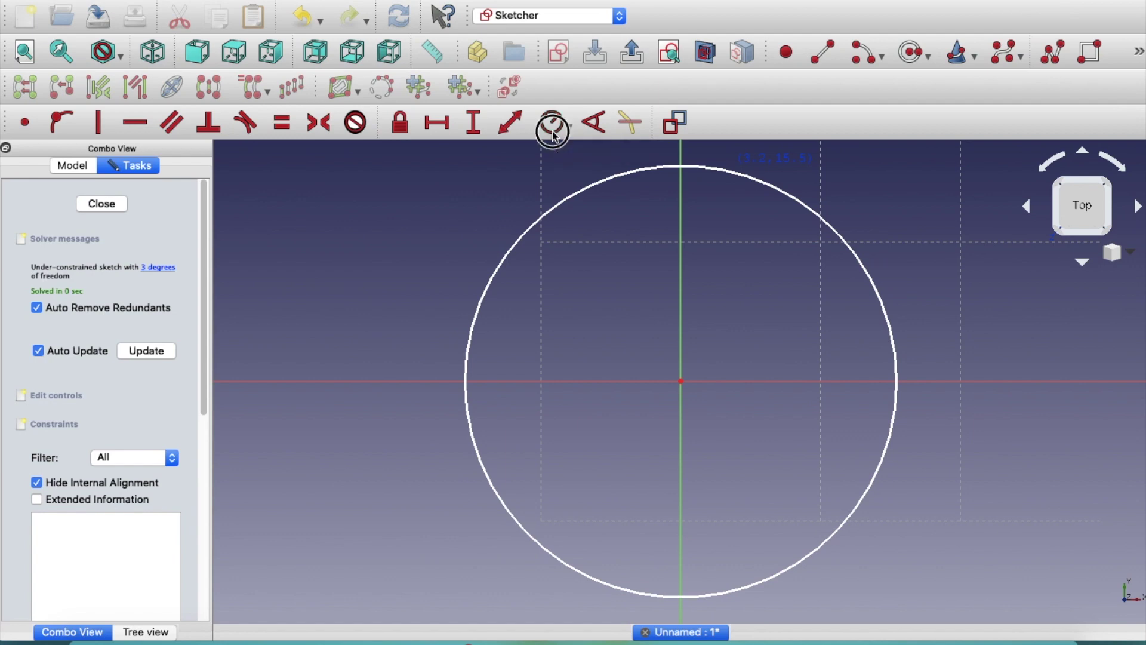
pyautogui.click(763, 186)
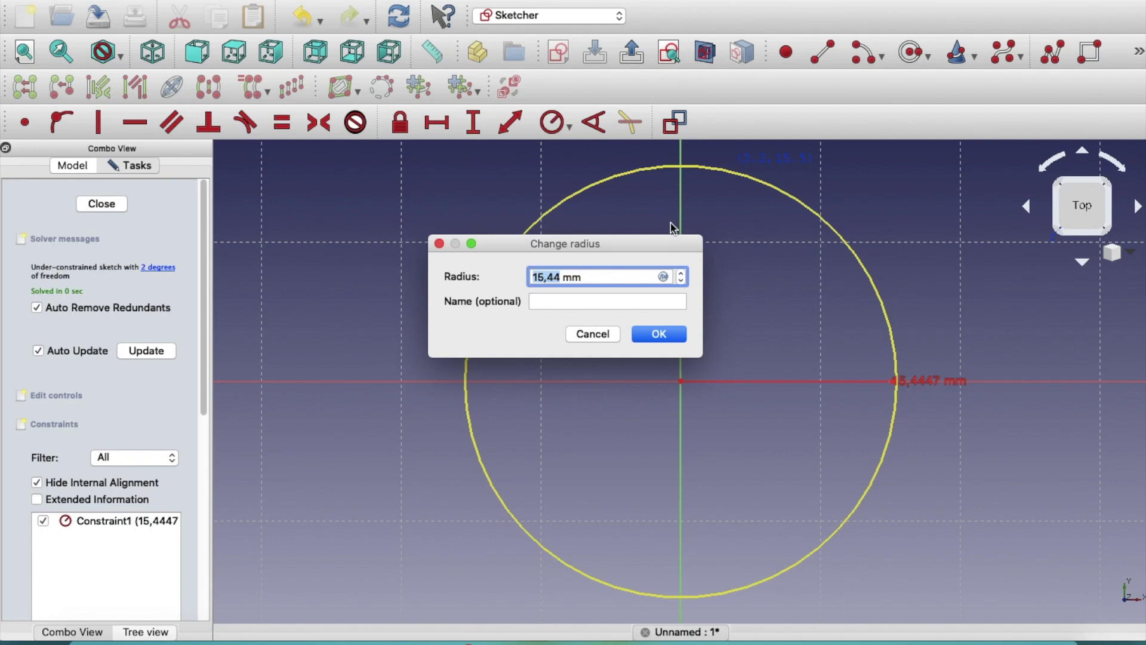
pyautogui.write('35')
pyautogui.click(645, 338)
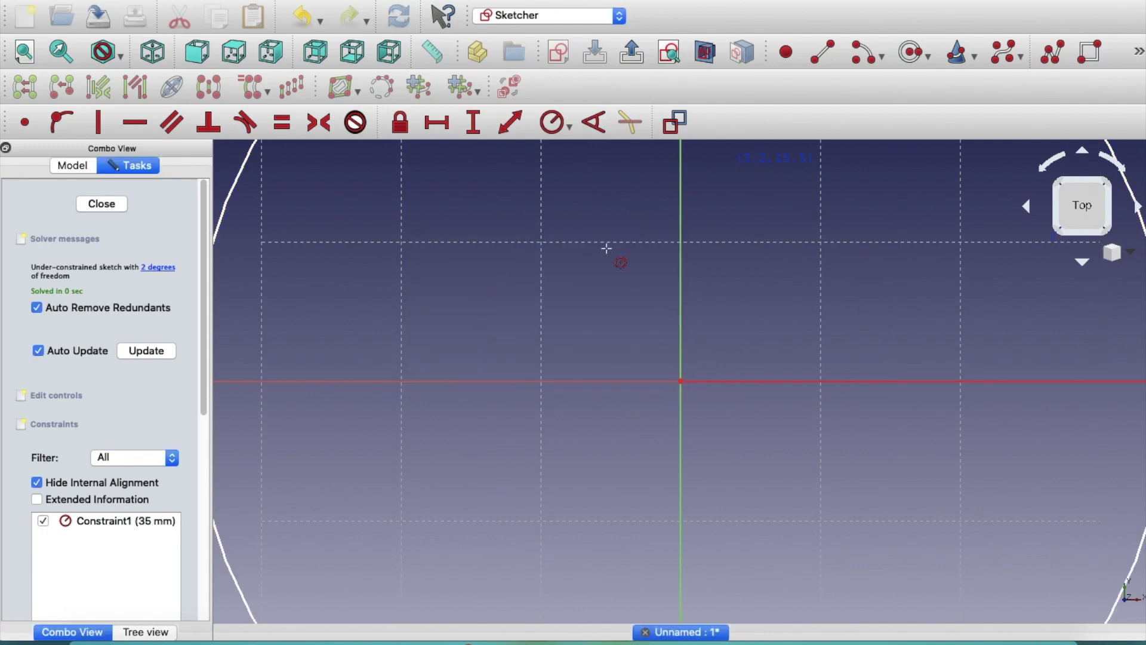
pyautogui.click(23, 54)
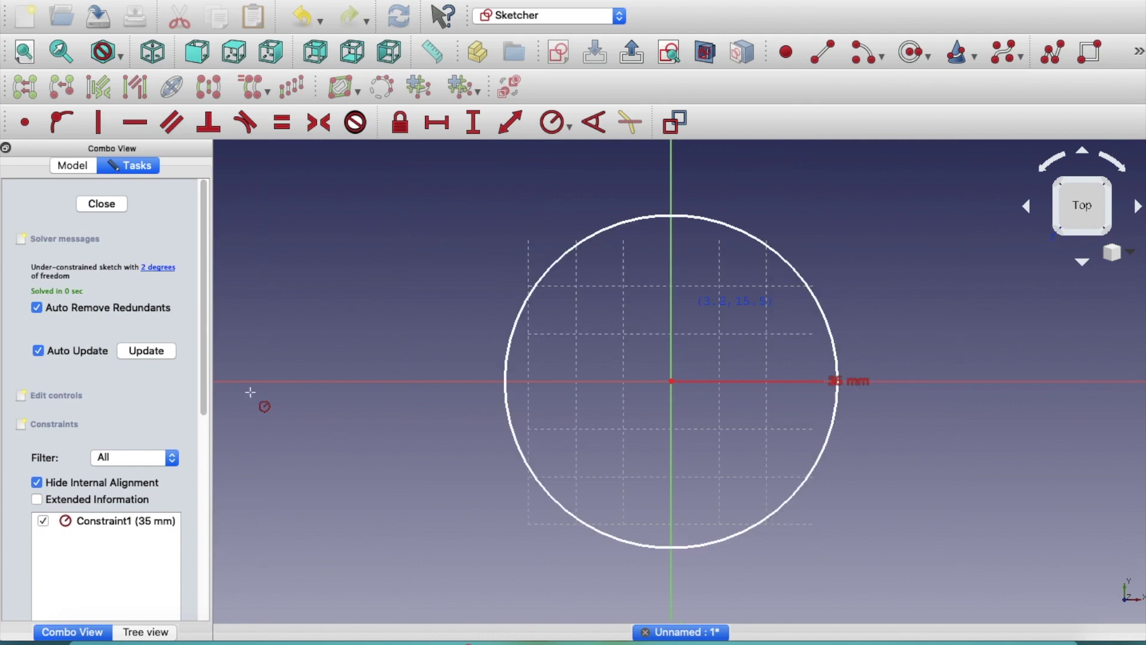
pyautogui.click(102, 205)
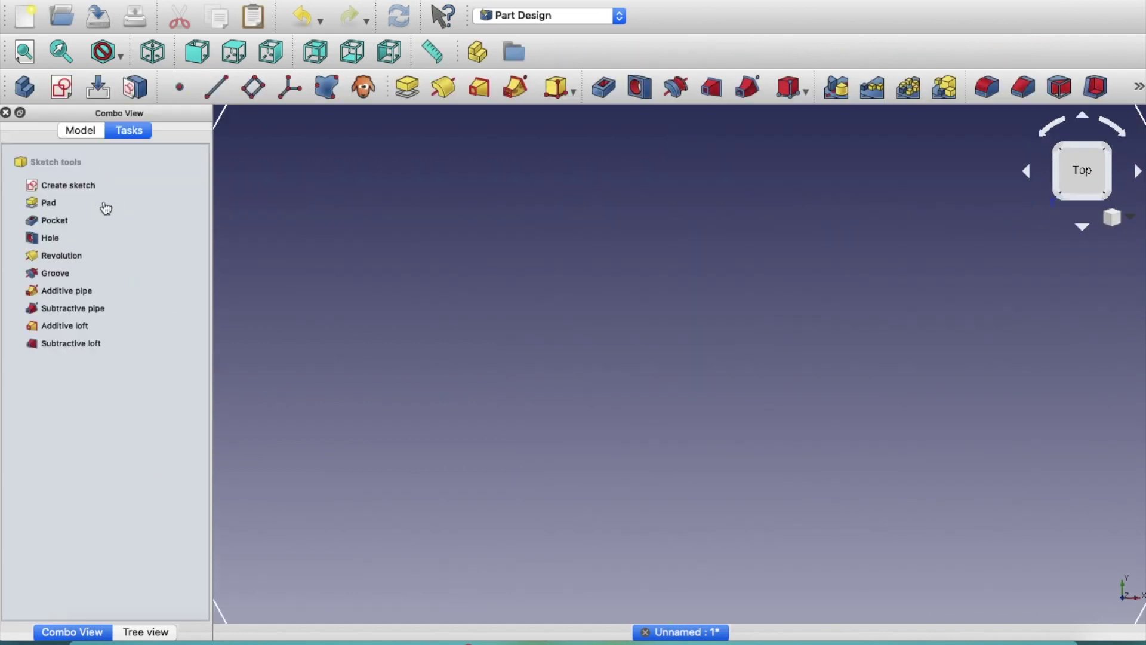
# Step: Pad the circle sketch to a length of 5 mm
pyautogui.click(74, 130)
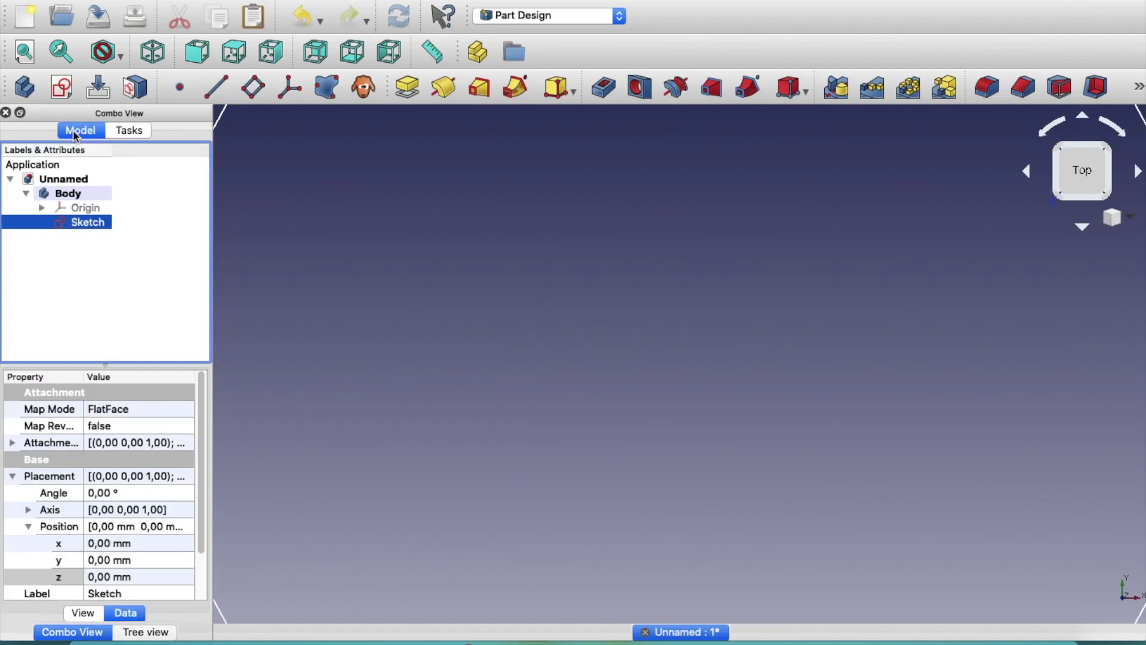
pyautogui.click(412, 90)
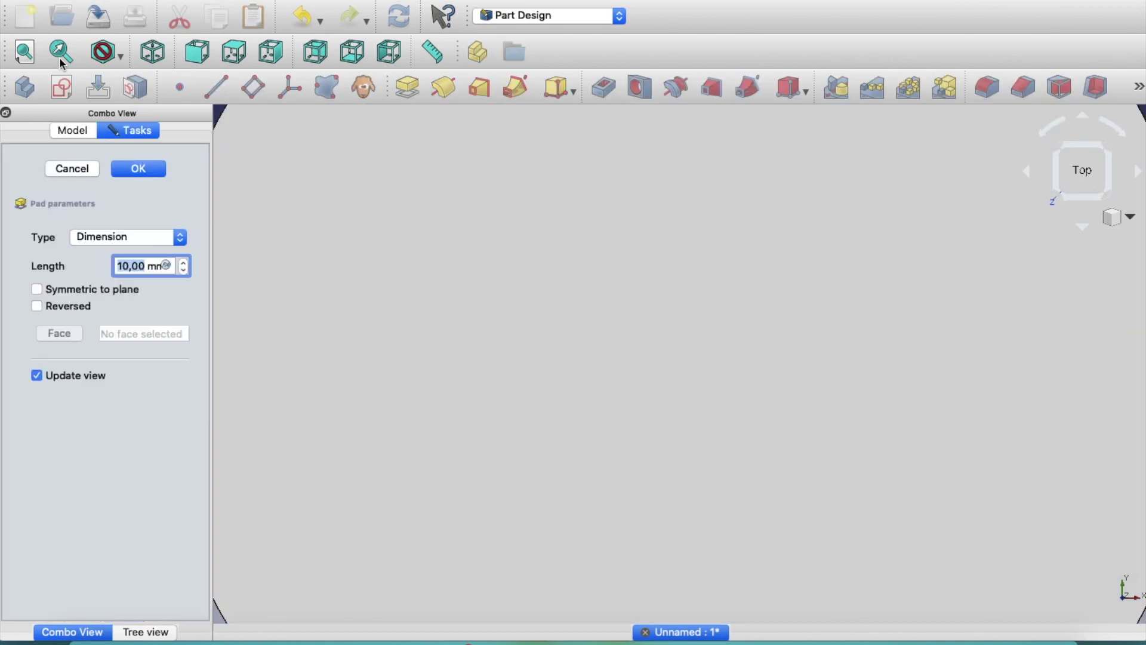
pyautogui.click(31, 57)
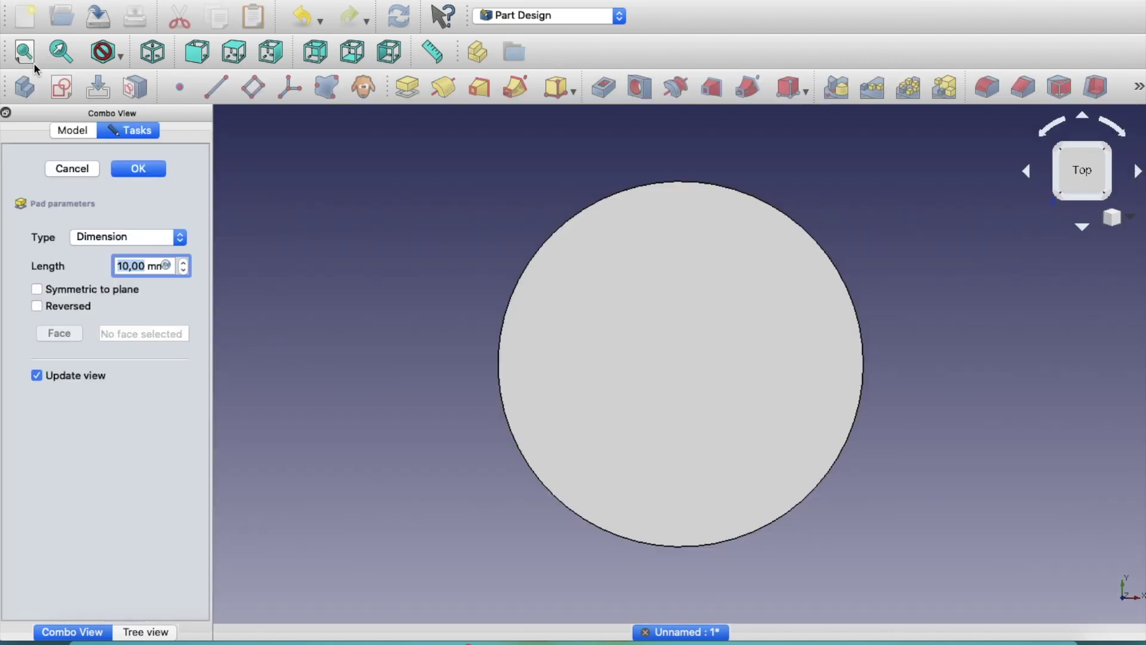
pyautogui.write('5 mm')
pyautogui.press('Return')
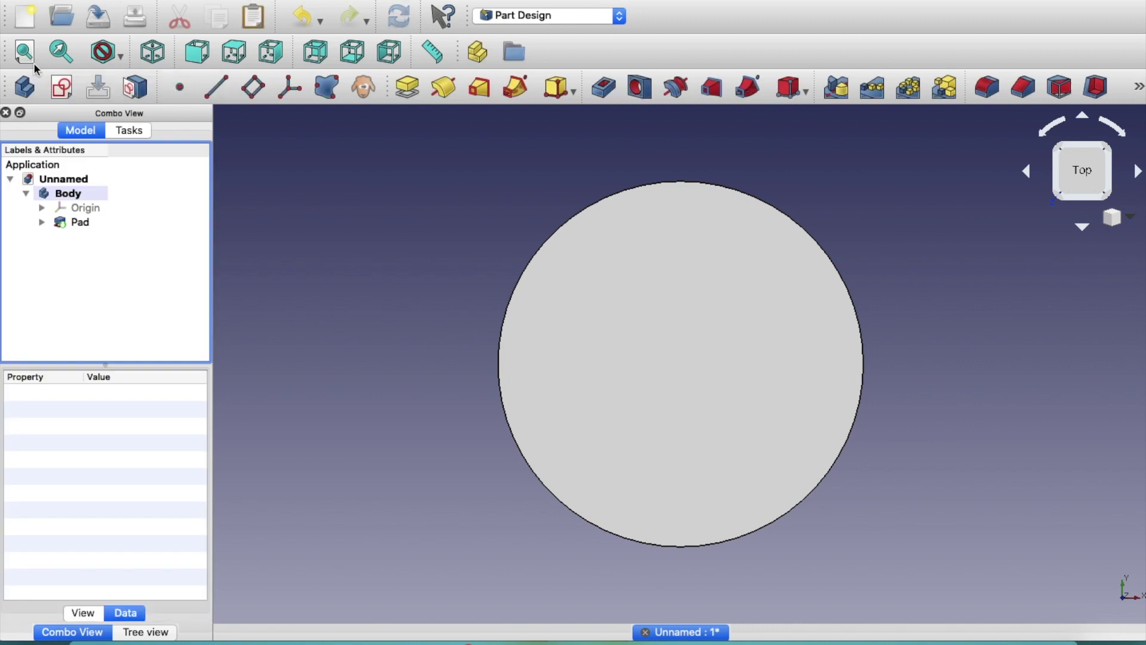
# Step: Examine the padded disc in the isometric view
pyautogui.click(51, 221)
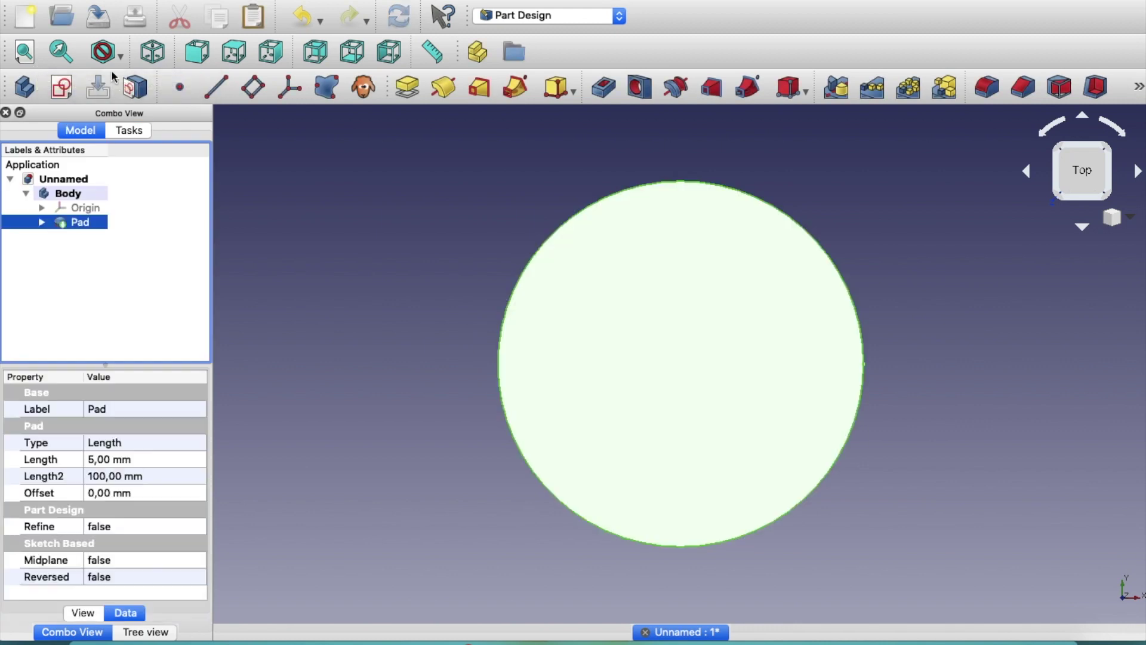
pyautogui.click(155, 56)
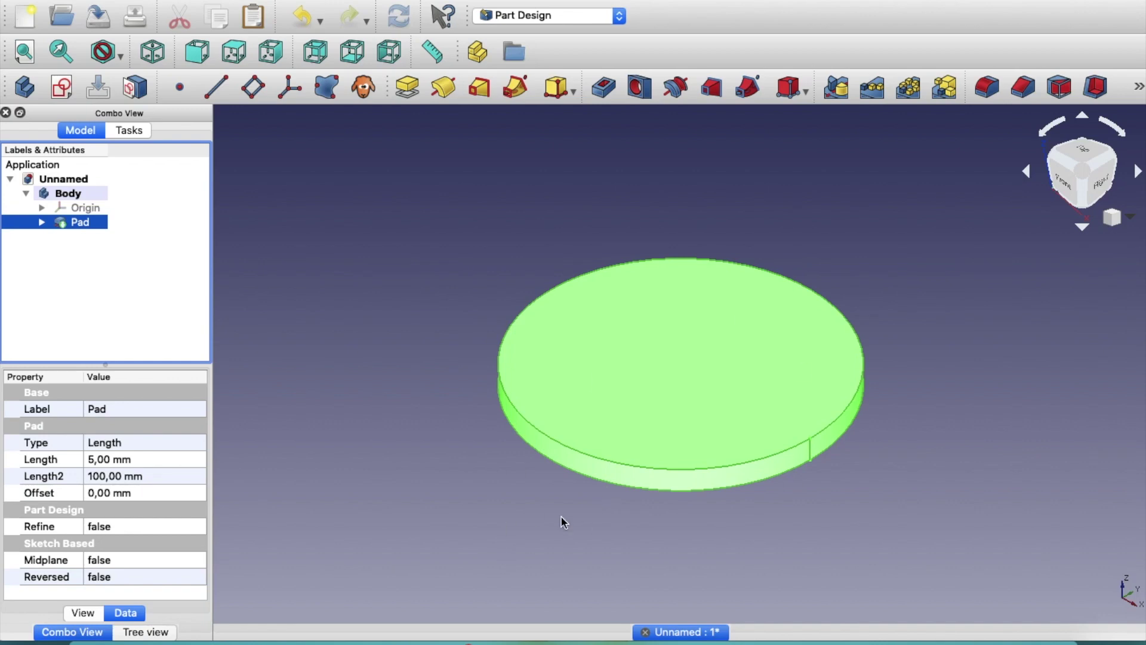
pyautogui.click(366, 375)
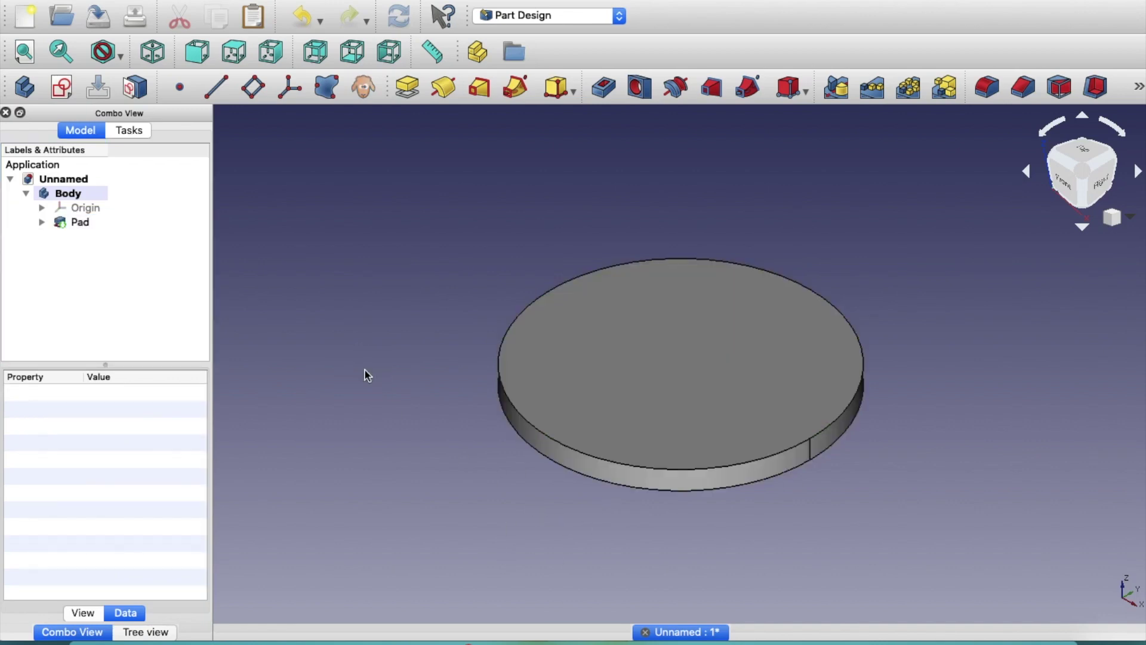
pyautogui.click(135, 266)
pyautogui.click(93, 198)
pyautogui.click(113, 257)
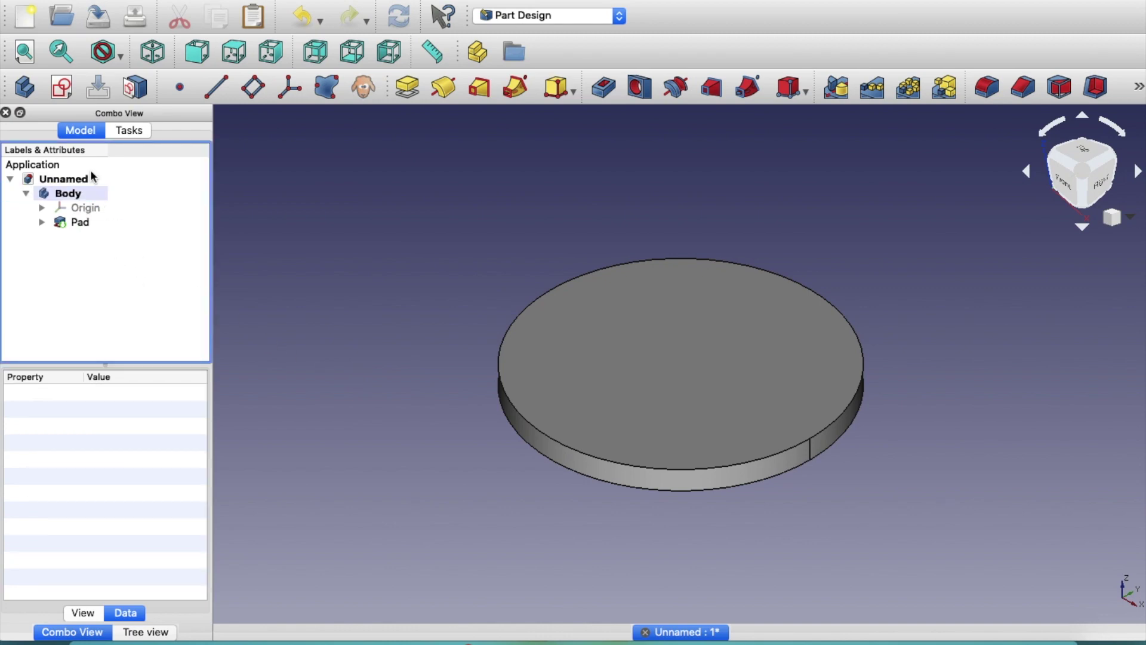
# Step: Start a second sketch in the same body on the XY_Plane base plane
pyautogui.click(60, 89)
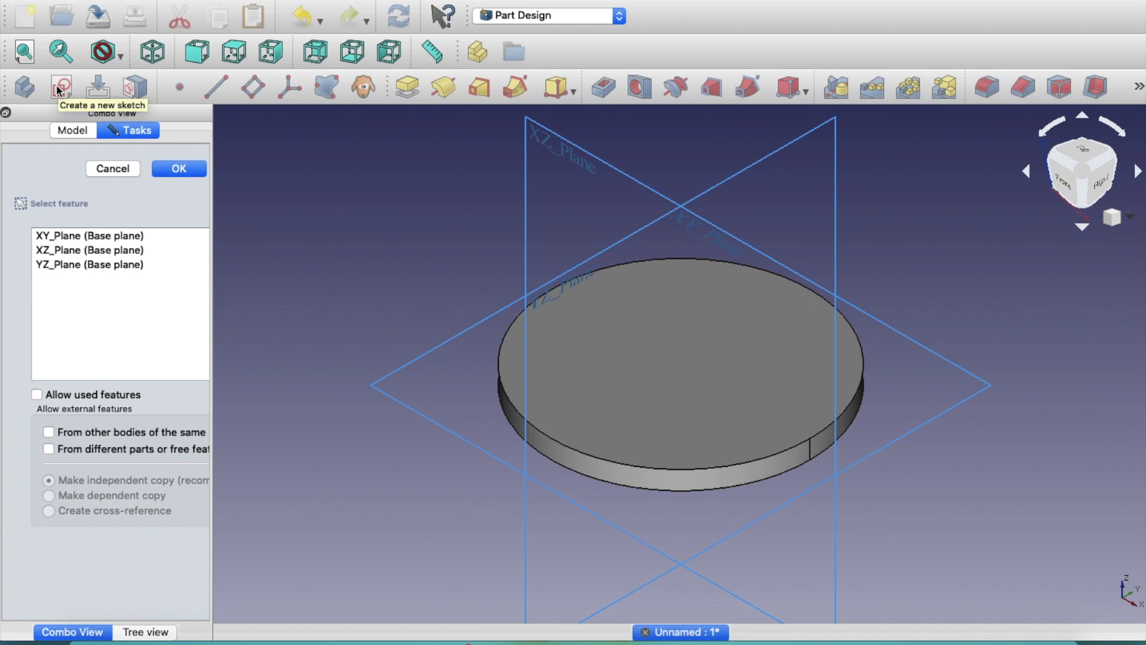
pyautogui.click(126, 241)
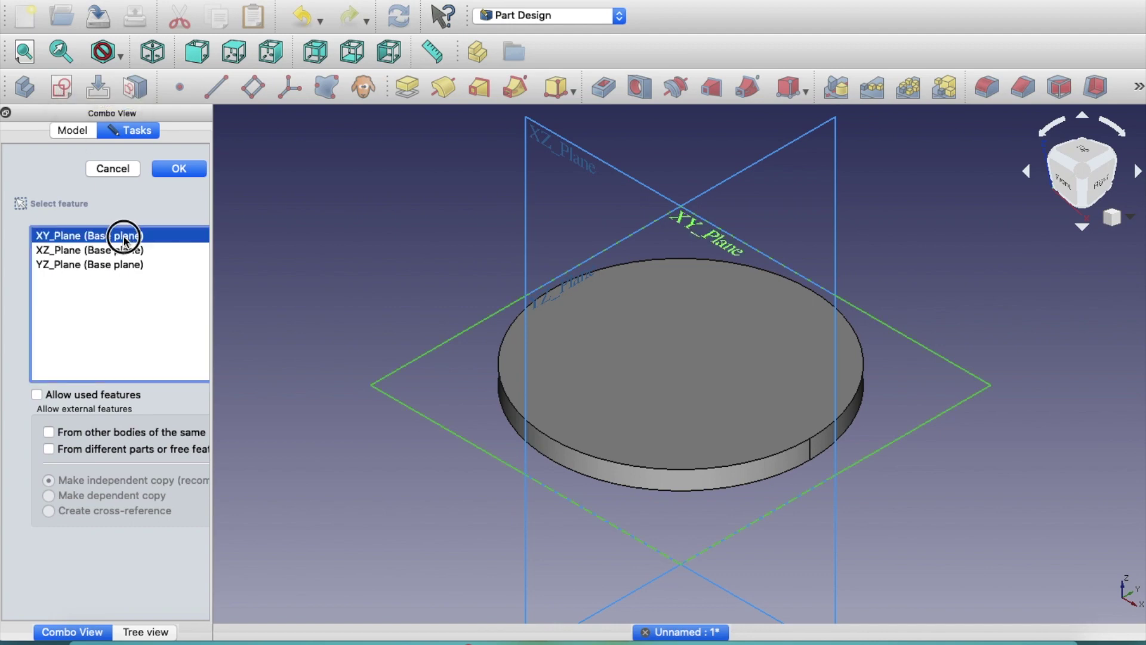
pyautogui.click(182, 173)
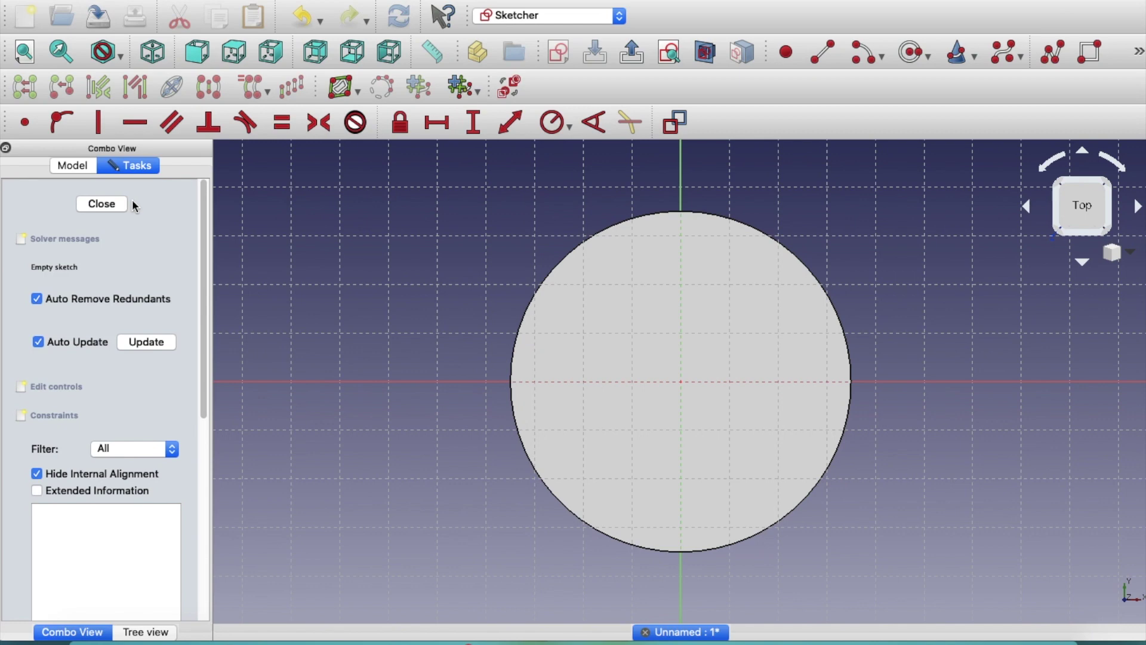
pyautogui.click(118, 206)
pyautogui.click(90, 172)
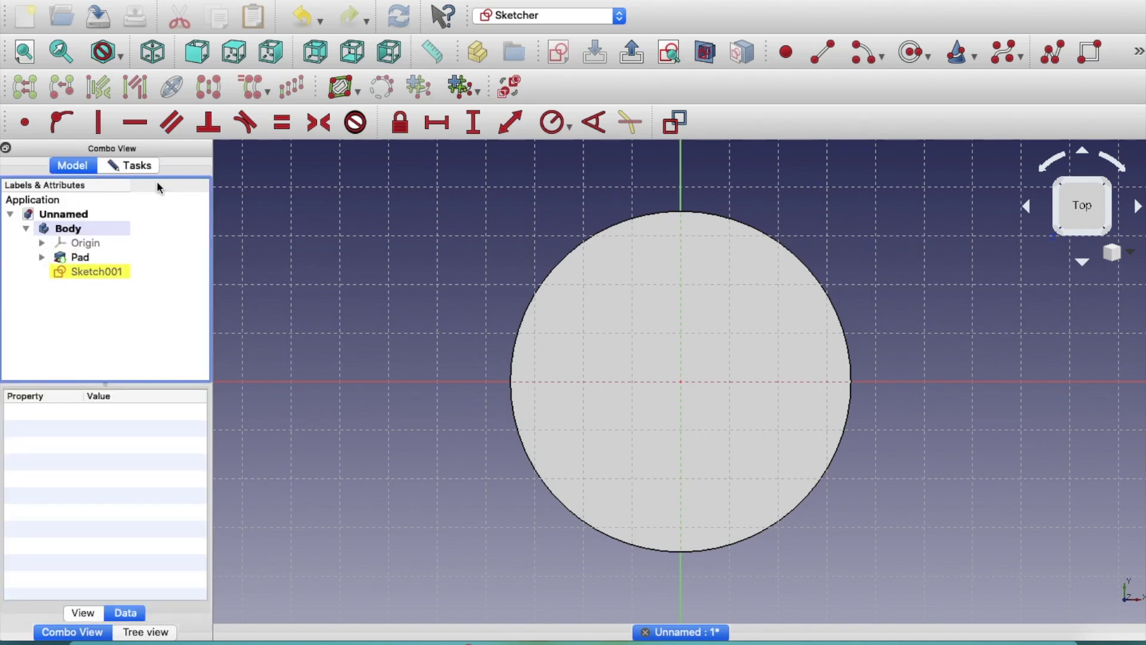
pyautogui.click(142, 169)
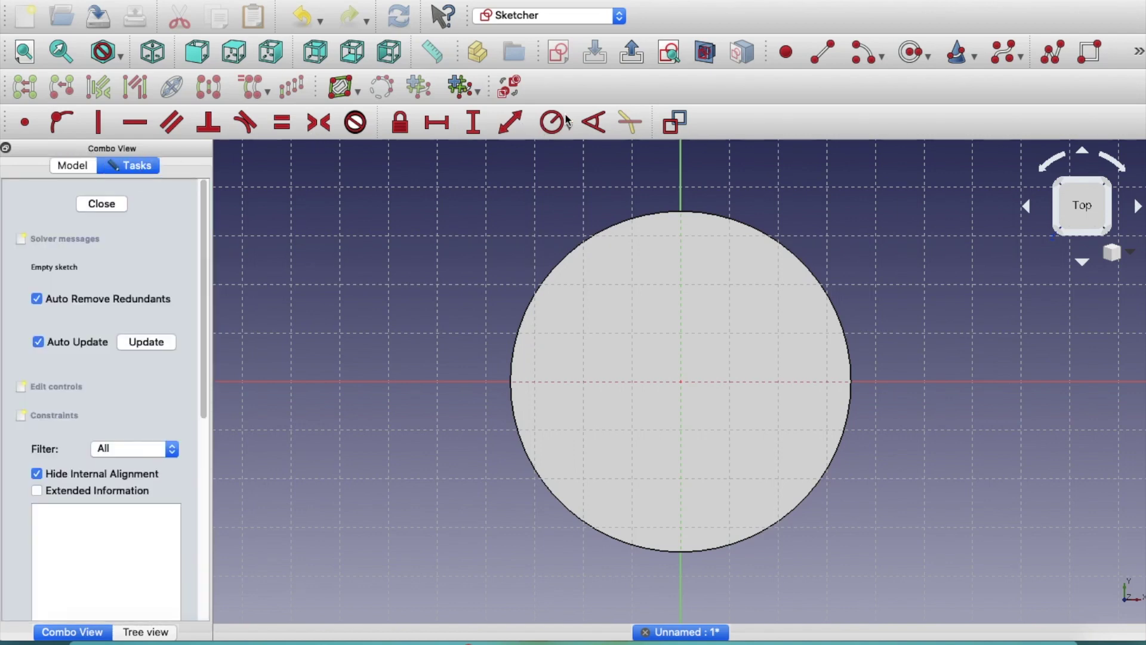
# Step: Draw two concentric circles around the disc, centred on the origin, the inner one with a radius of about 43 mm
pyautogui.click(908, 53)
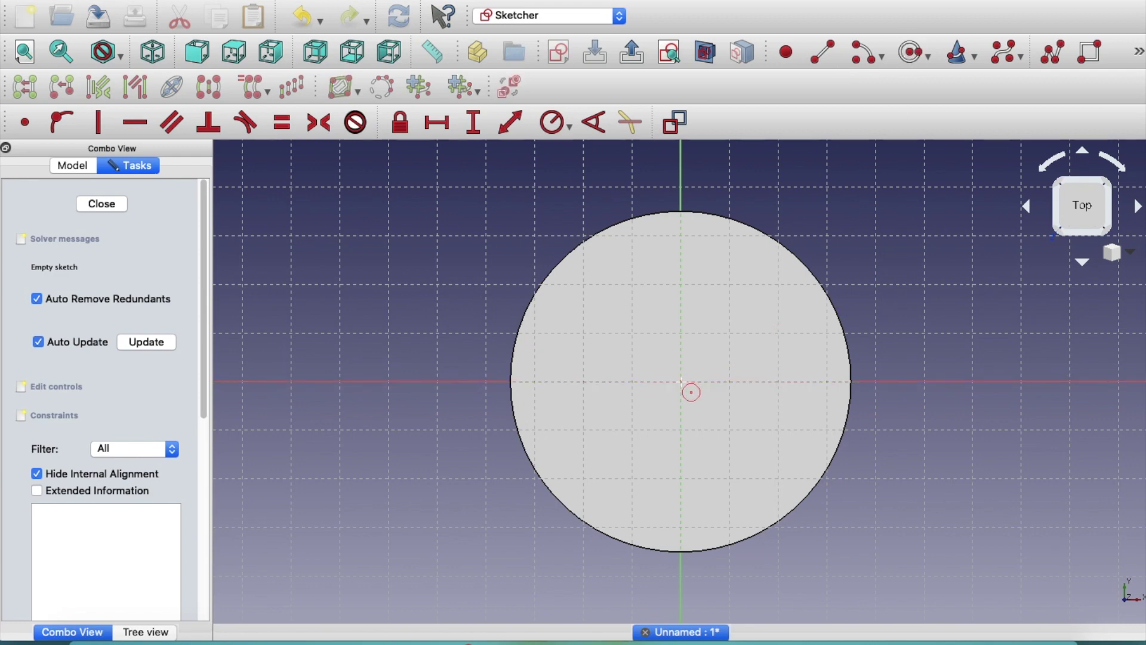
pyautogui.click(681, 381)
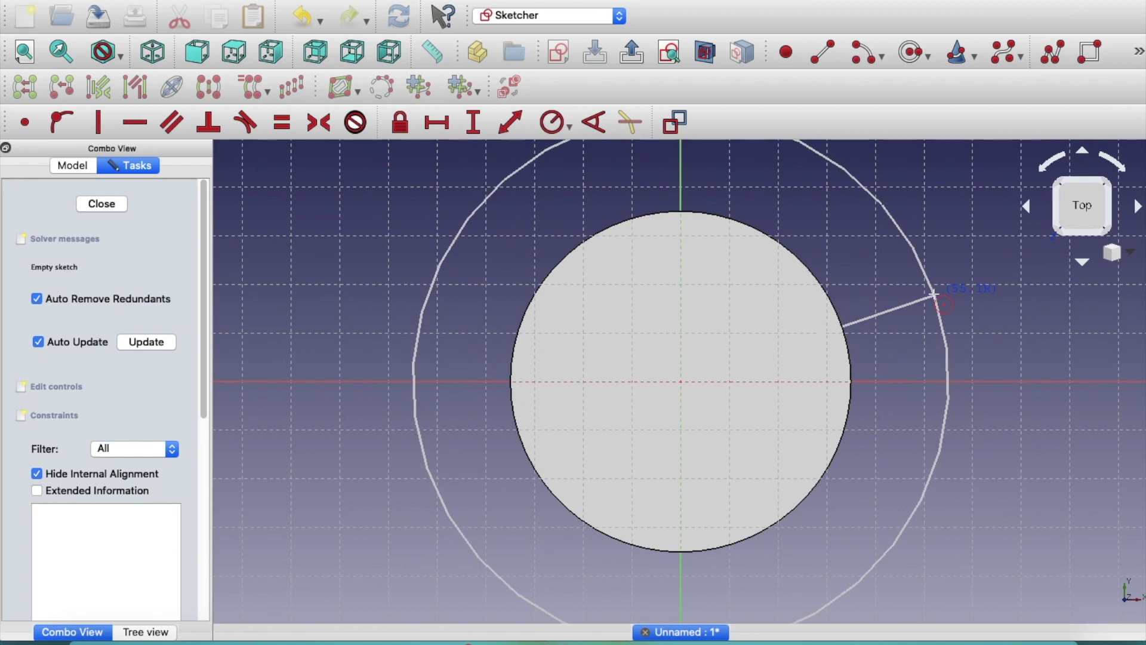
pyautogui.click(908, 289)
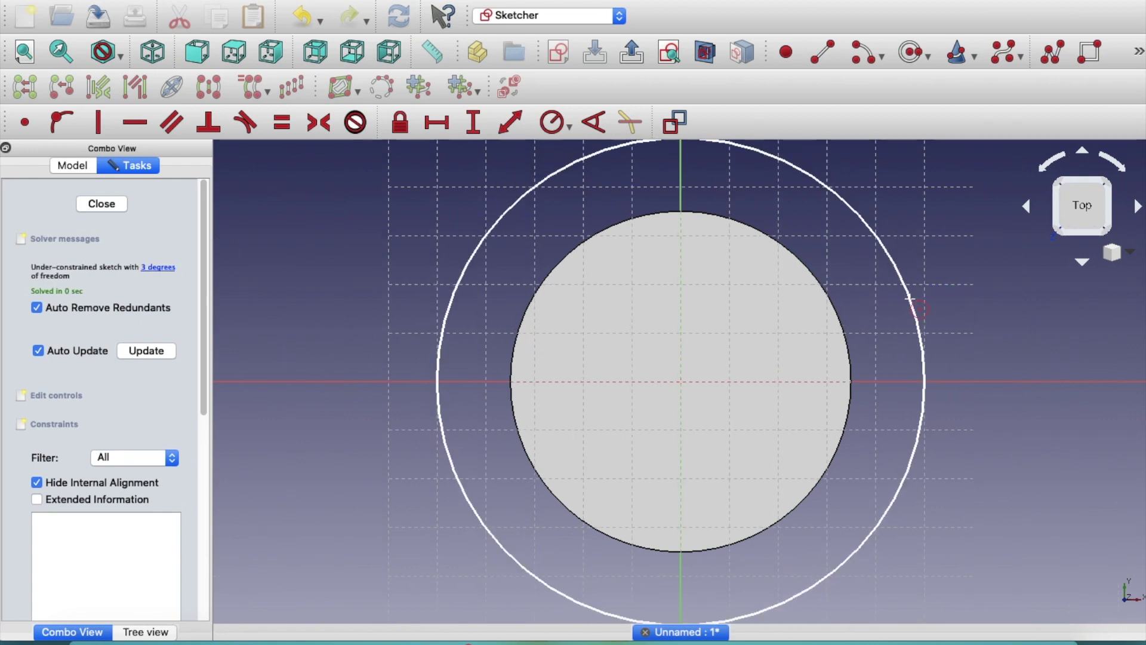
pyautogui.click(682, 383)
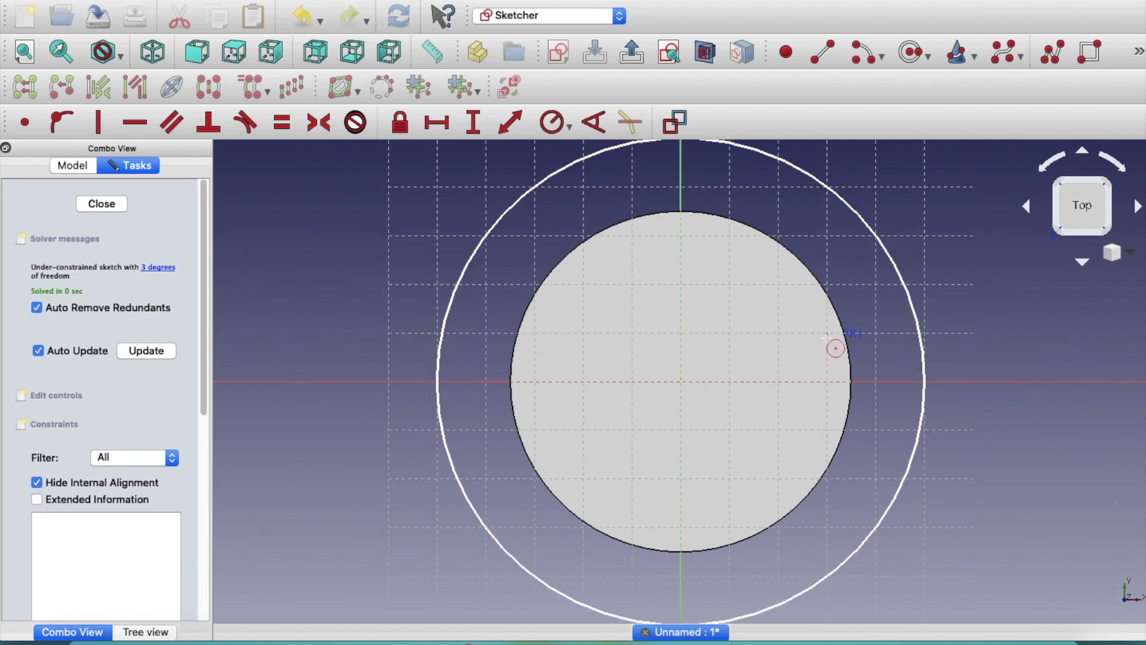
pyautogui.click(884, 328)
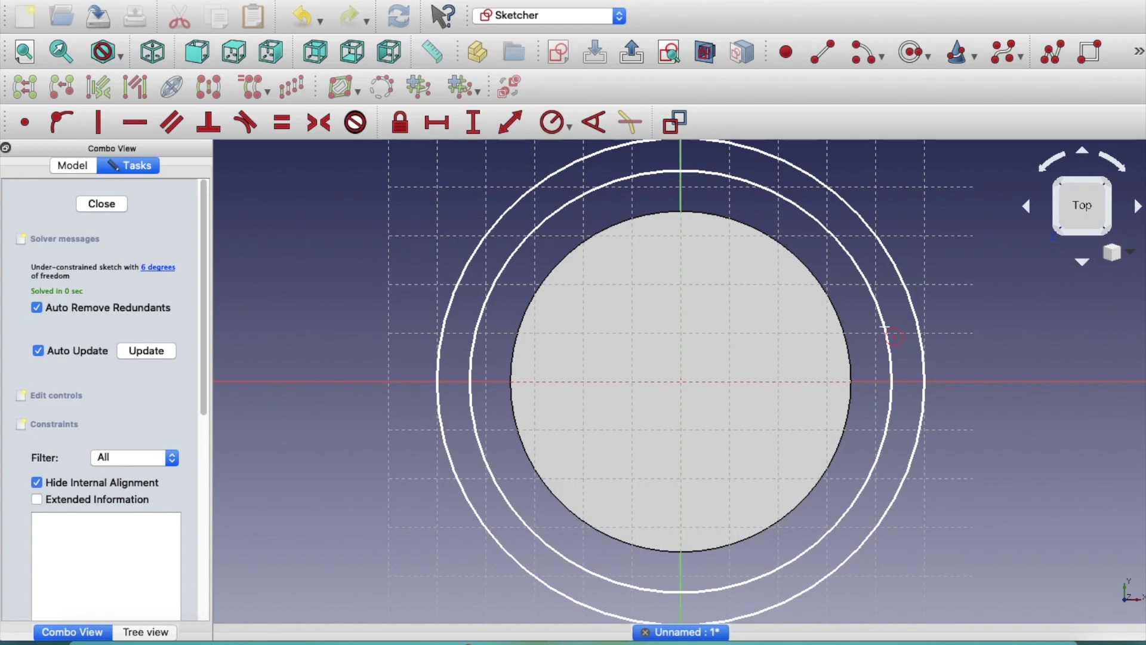
pyautogui.rightClick(883, 327)
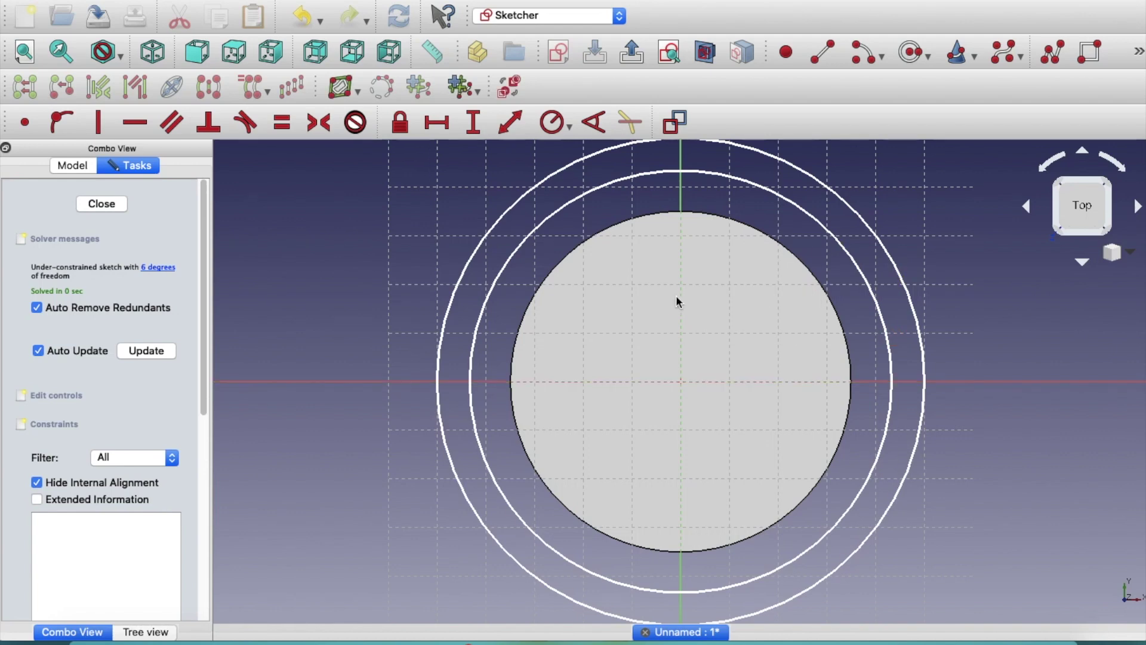
# Step: Constrain the inner circle's radius to 32 mm and the outer circle's to 35 mm, finishing the sketch
pyautogui.scroll(-2, 604, 226)
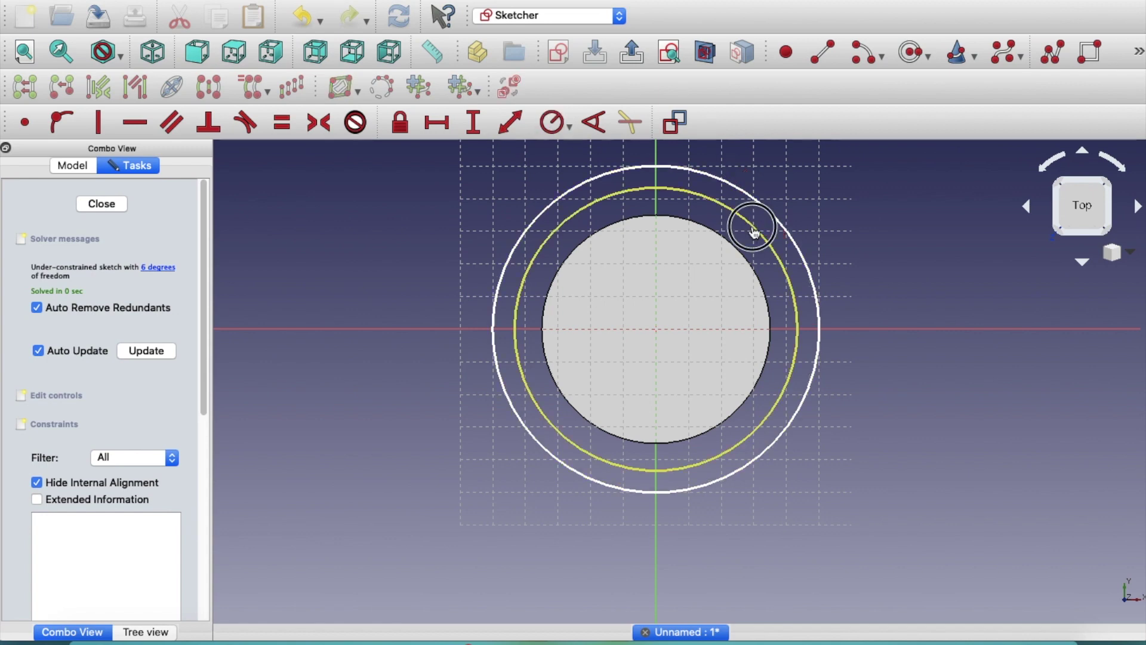
pyautogui.click(753, 228)
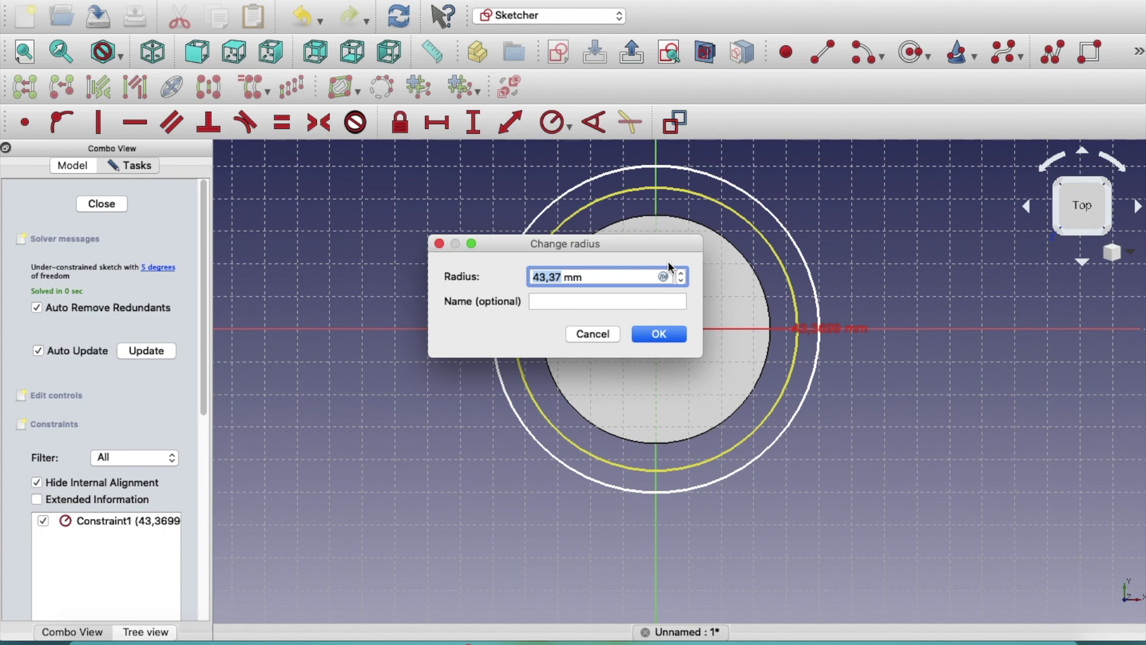
pyautogui.write('32')
pyautogui.press('Return')
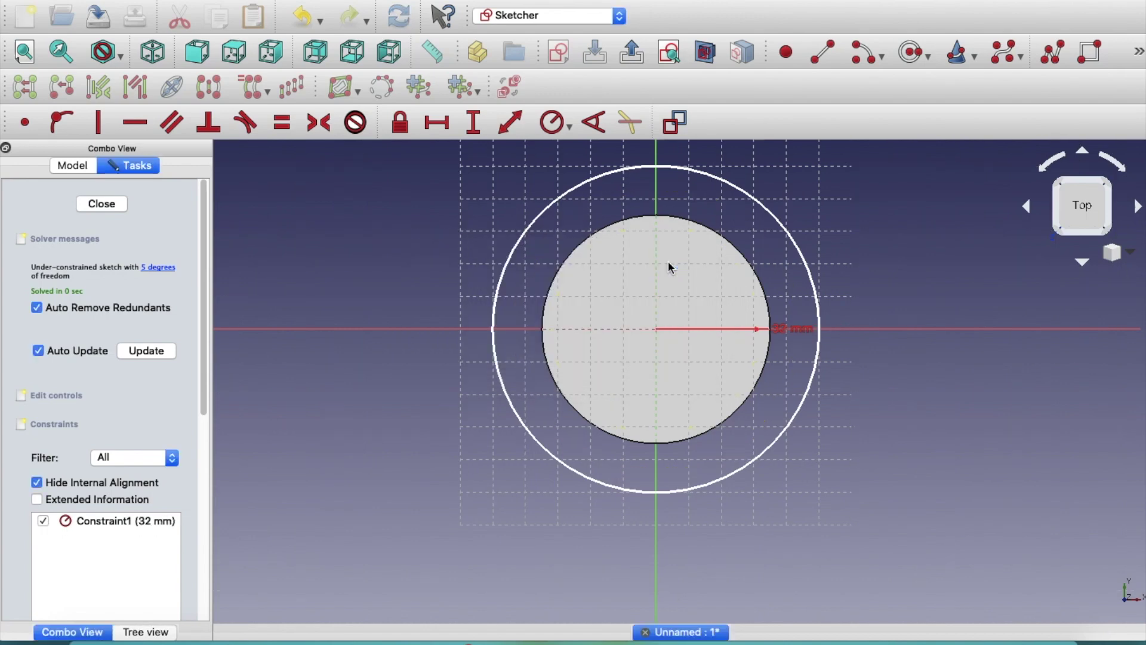
pyautogui.click(799, 250)
pyautogui.write('35')
pyautogui.press('Return')
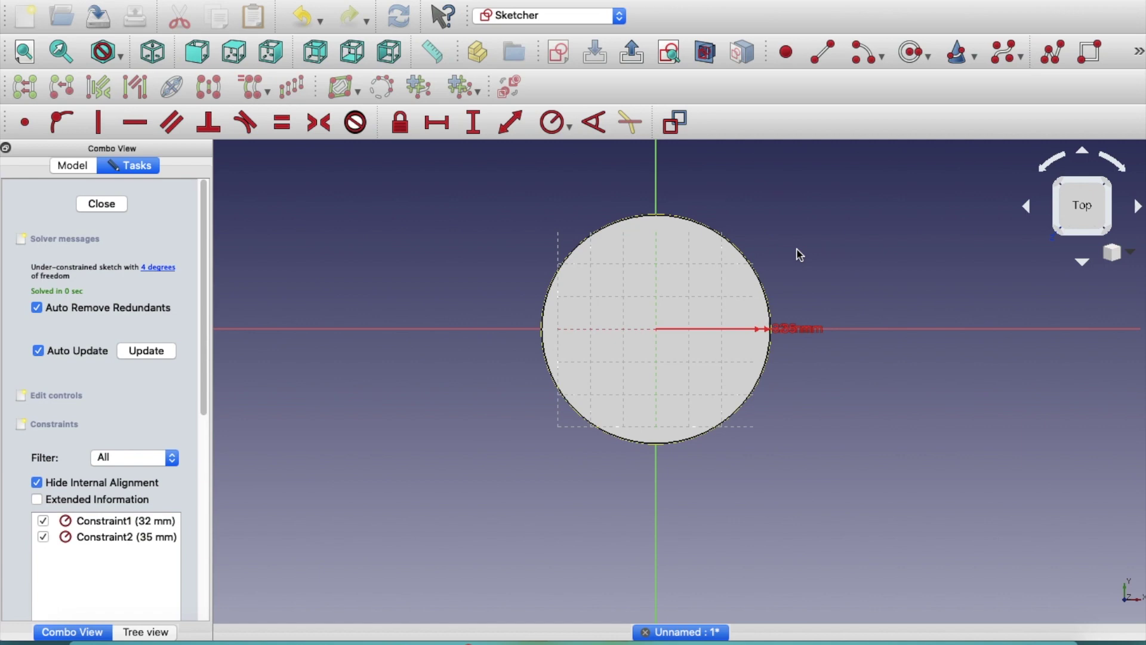
pyautogui.click(114, 208)
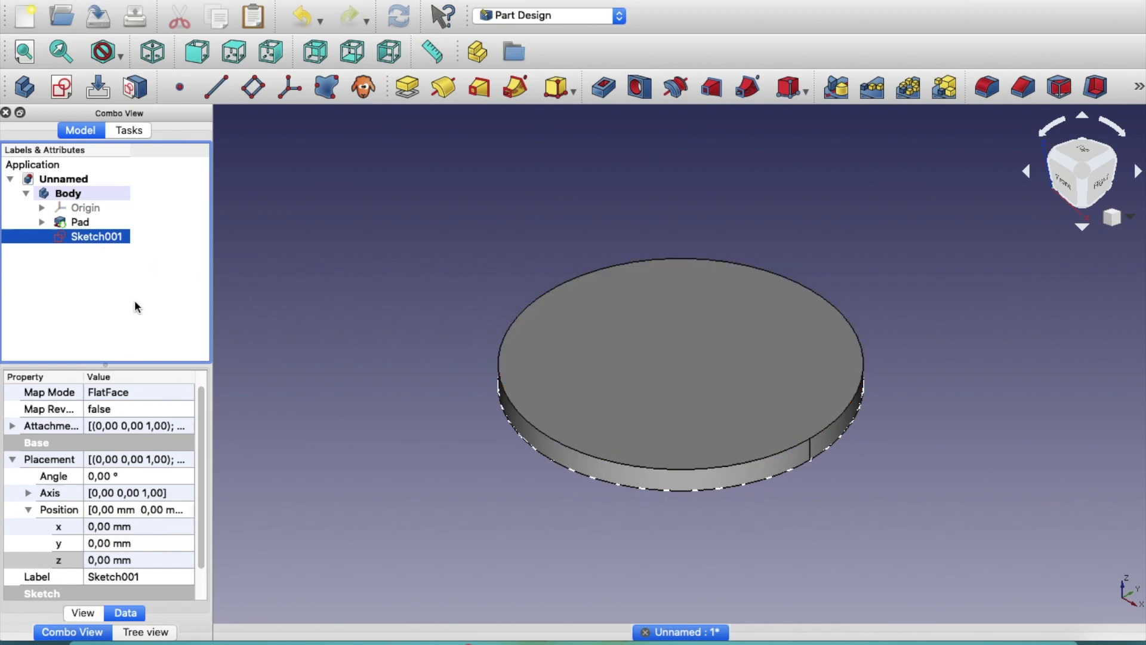
# Step: Set the ring sketch's attachment offset to 5 mm in z
pyautogui.click(13, 427)
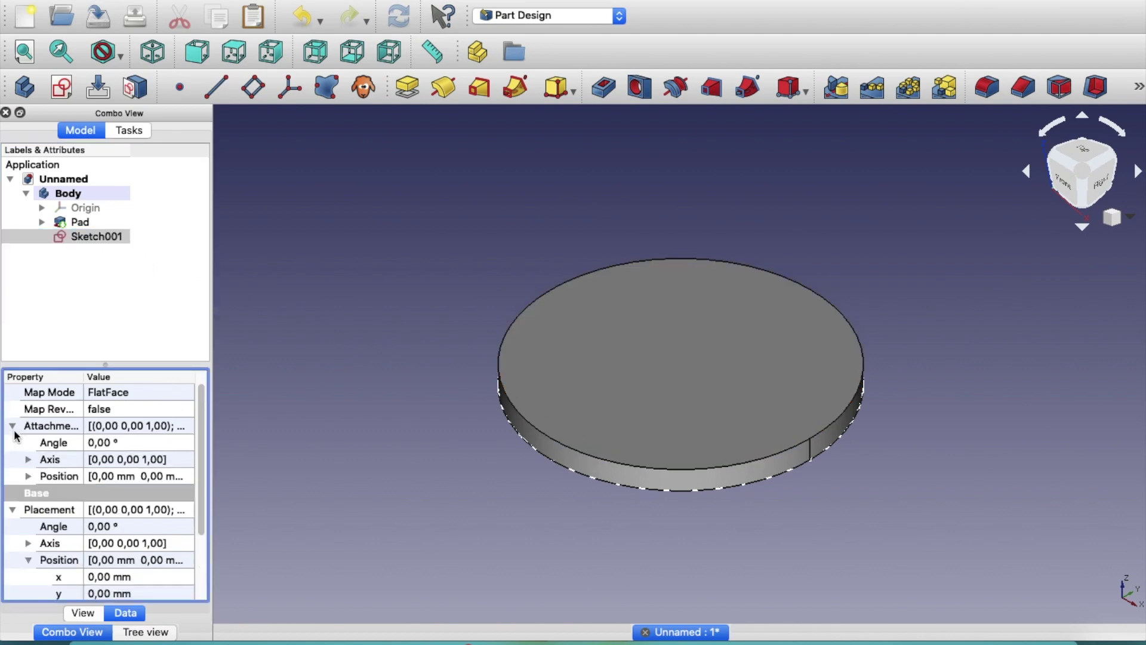
pyautogui.click(29, 476)
pyautogui.click(97, 527)
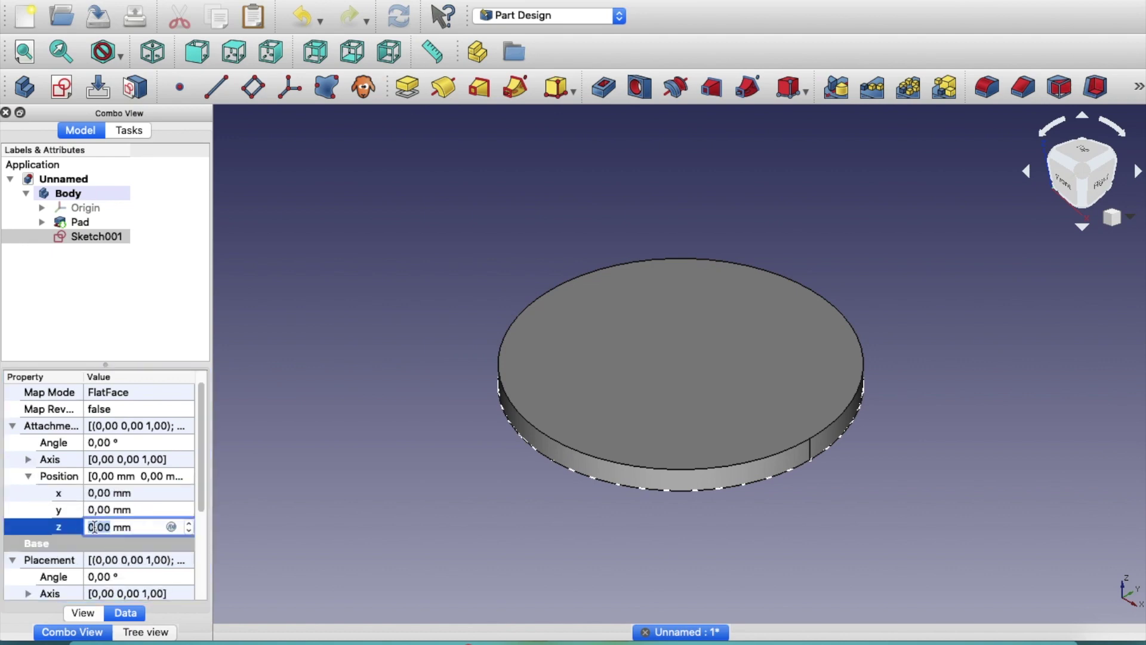
pyautogui.write('5')
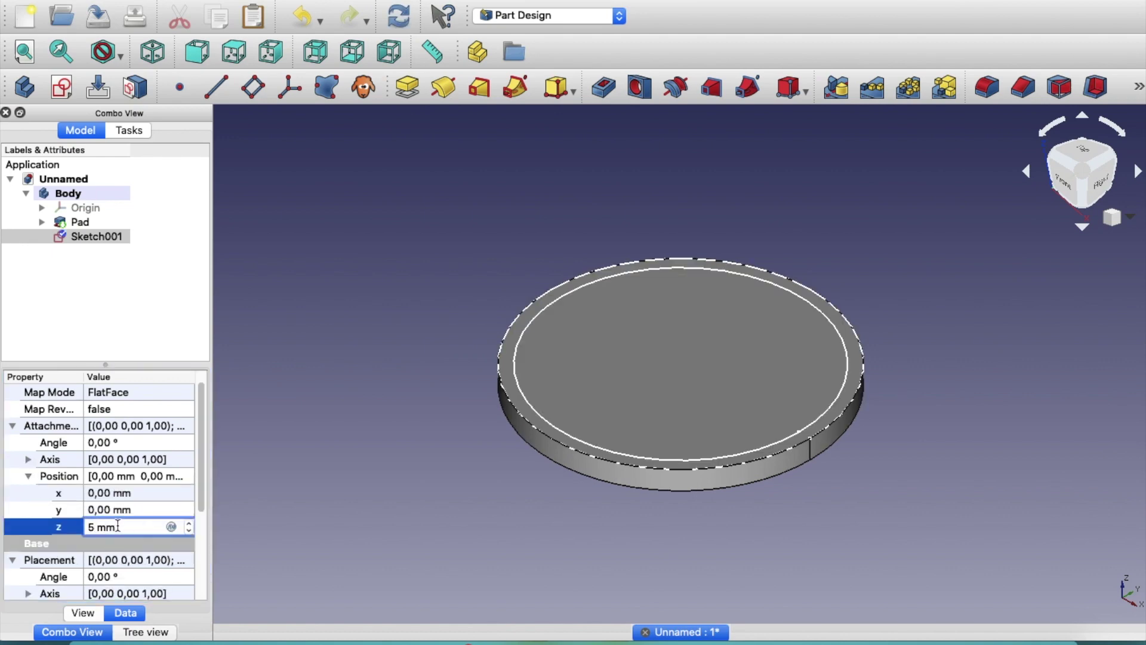
pyautogui.press('Return')
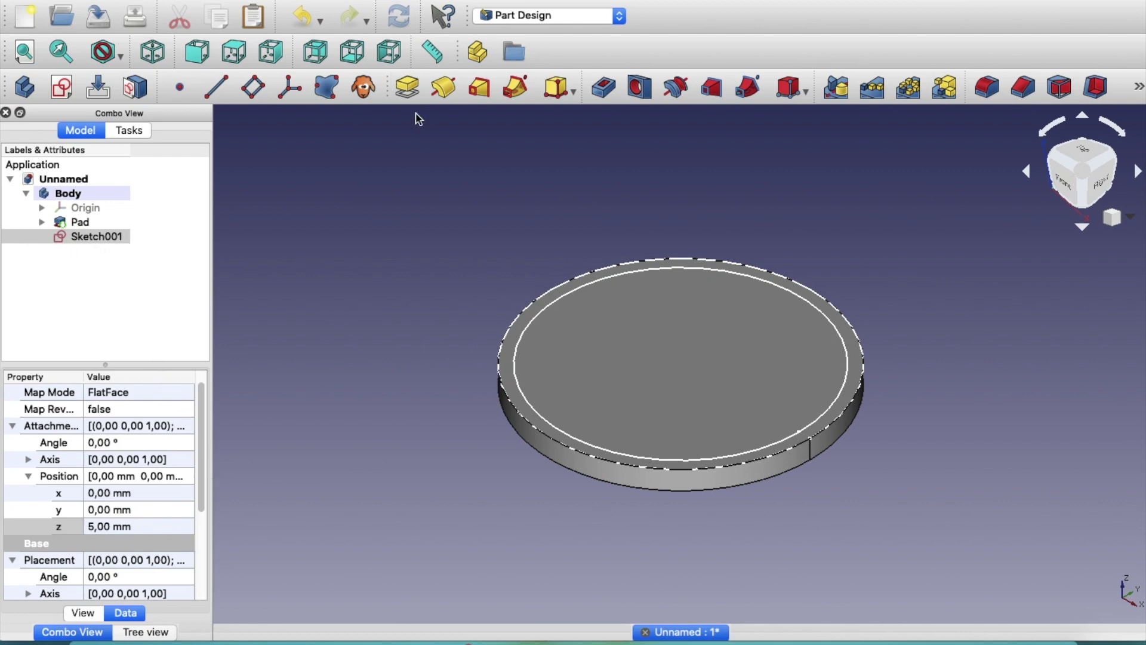
# Step: Pad the ring sketch to a length of 100 mm to form the wall above the disc
pyautogui.click(408, 88)
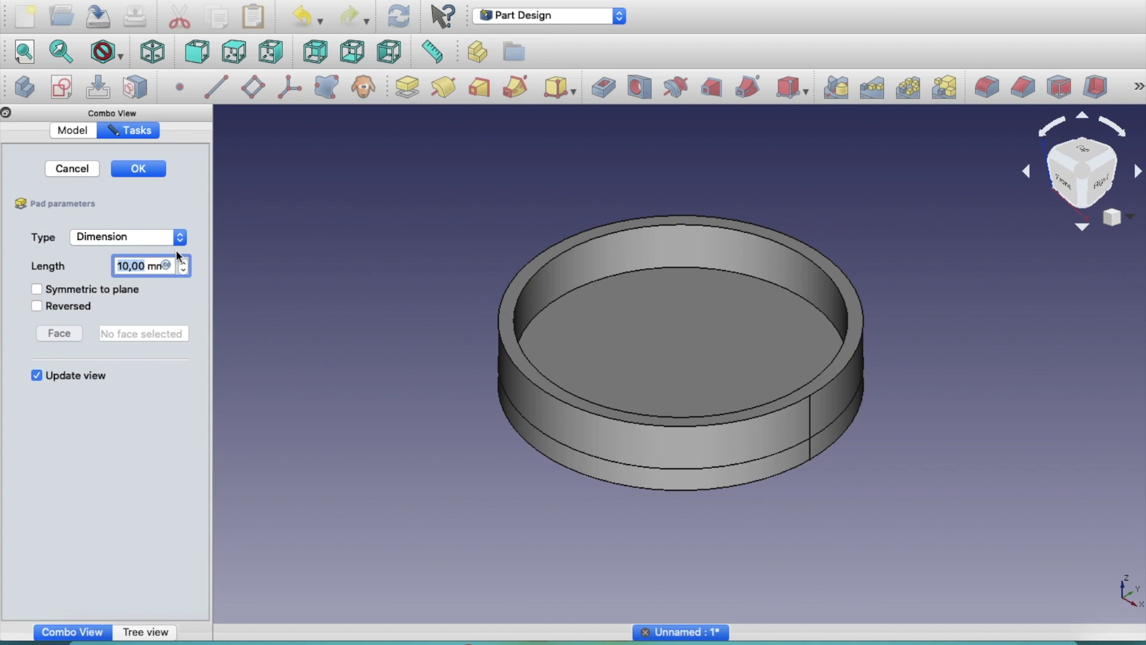
pyautogui.write('100')
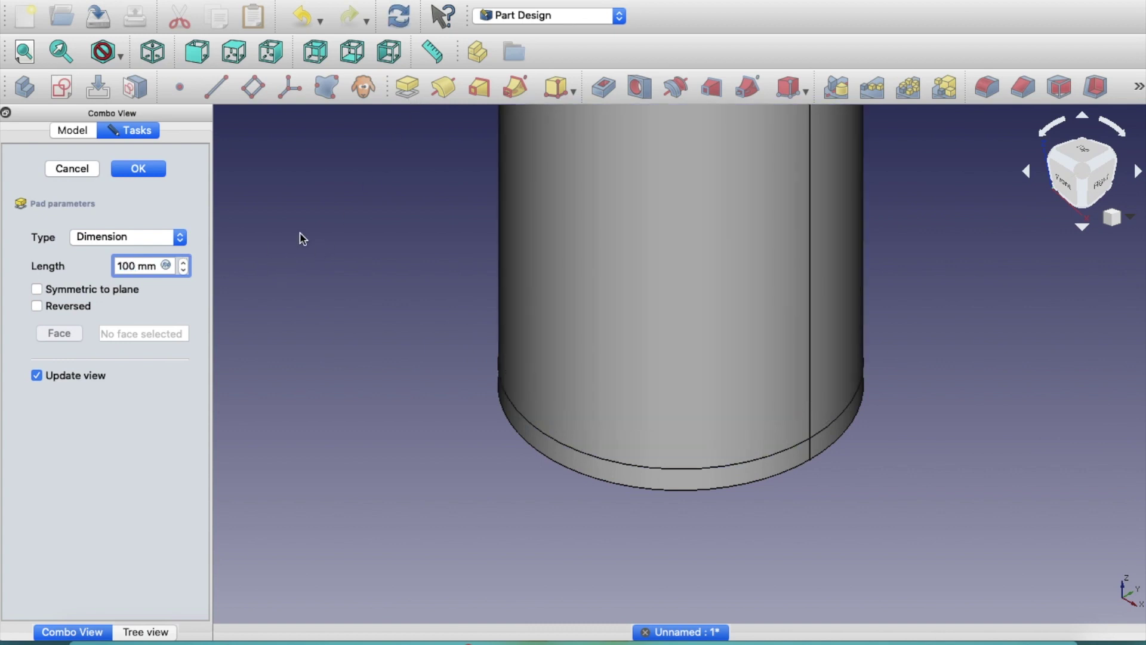
pyautogui.click(24, 55)
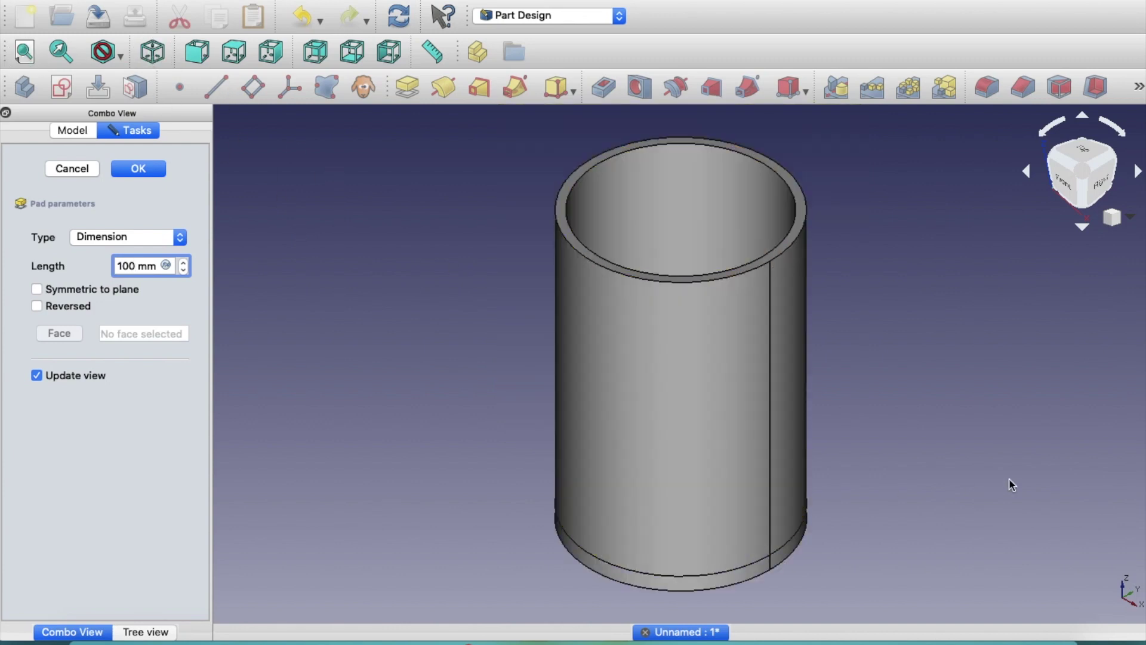
pyautogui.click(131, 177)
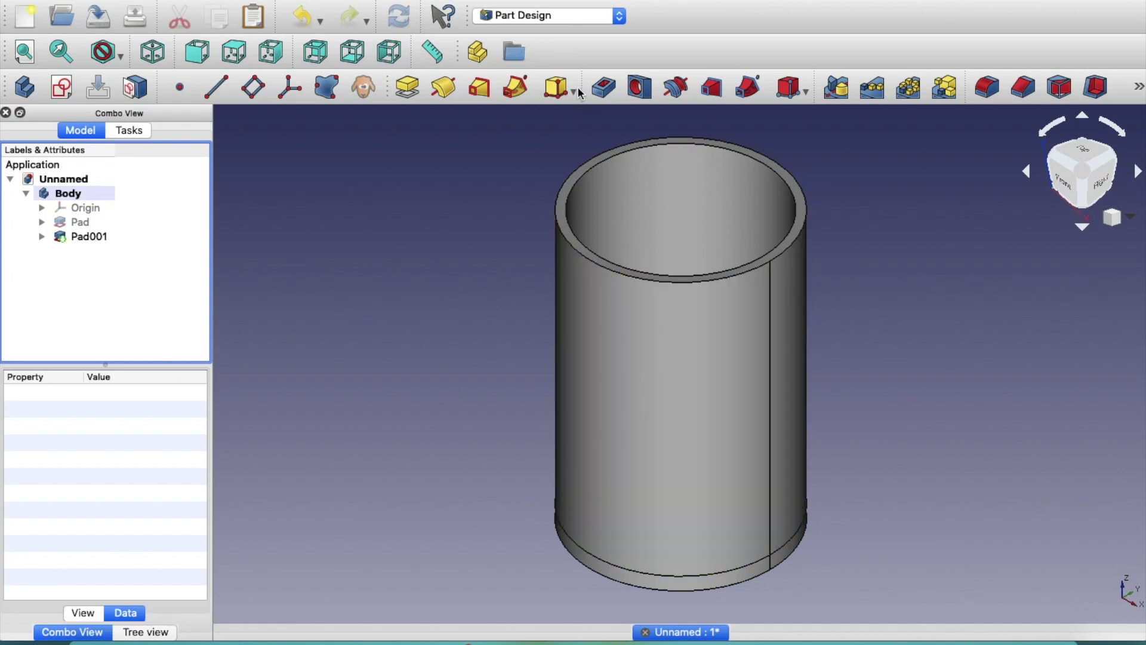
# Step: Switch to the Part workbench and create a cube primitive
pyautogui.click(581, 16)
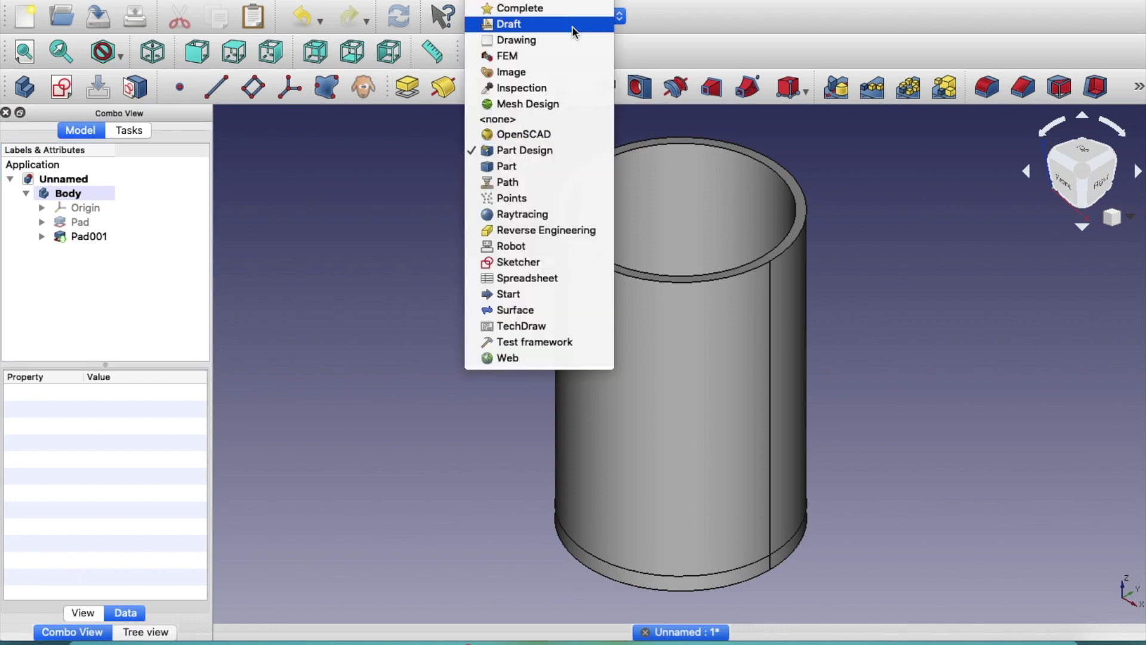
pyautogui.click(507, 167)
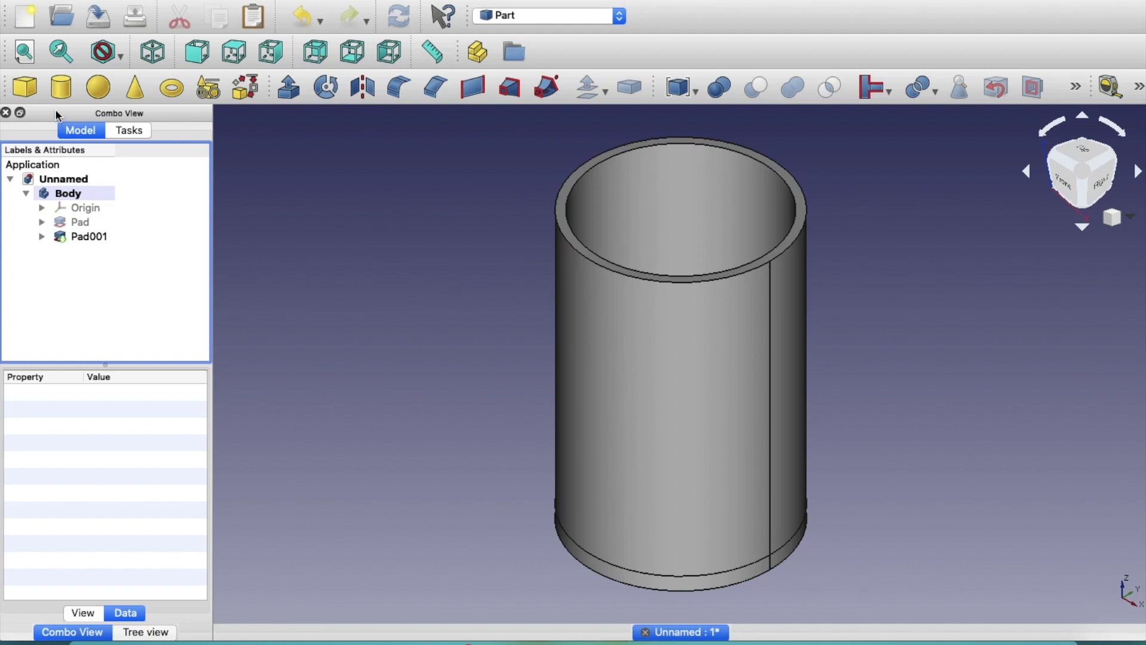
pyautogui.click(30, 90)
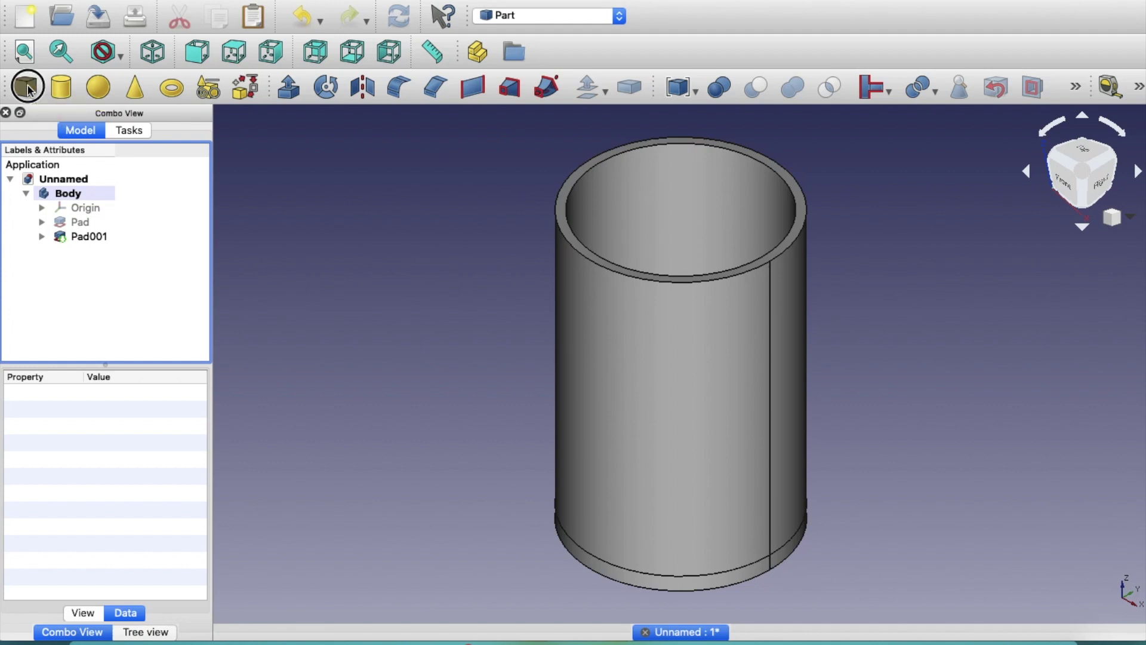
pyautogui.moveTo(464, 259); pyautogui.dragTo(464, 258, button='middle')
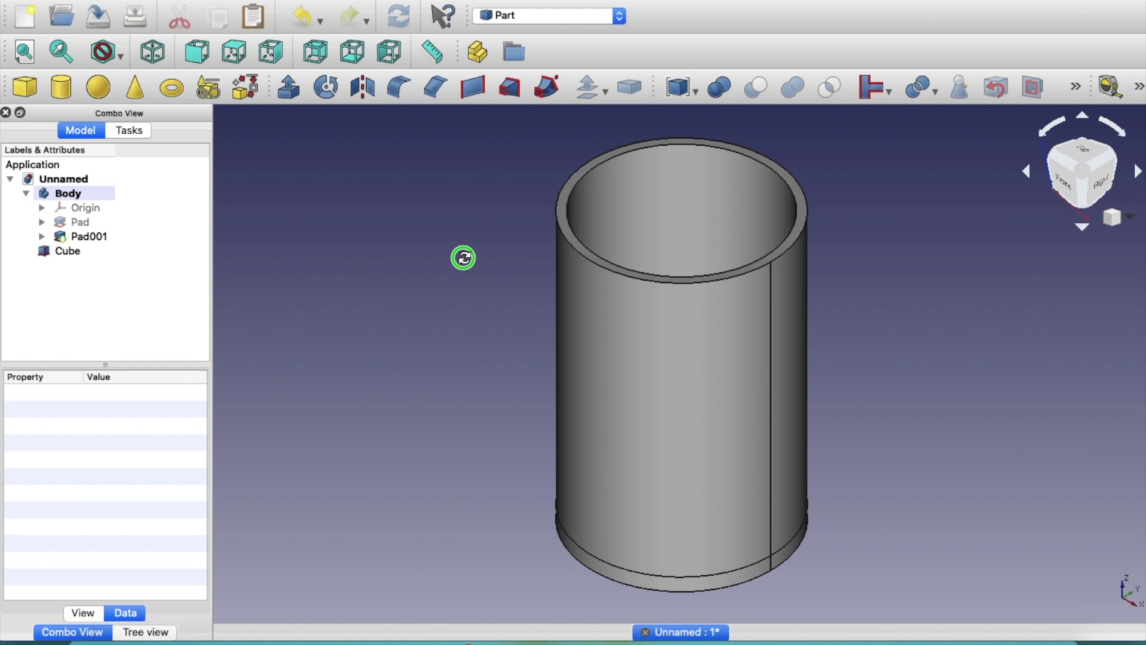
pyautogui.moveTo(463, 258); pyautogui.dragTo(464, 300, button='middle')
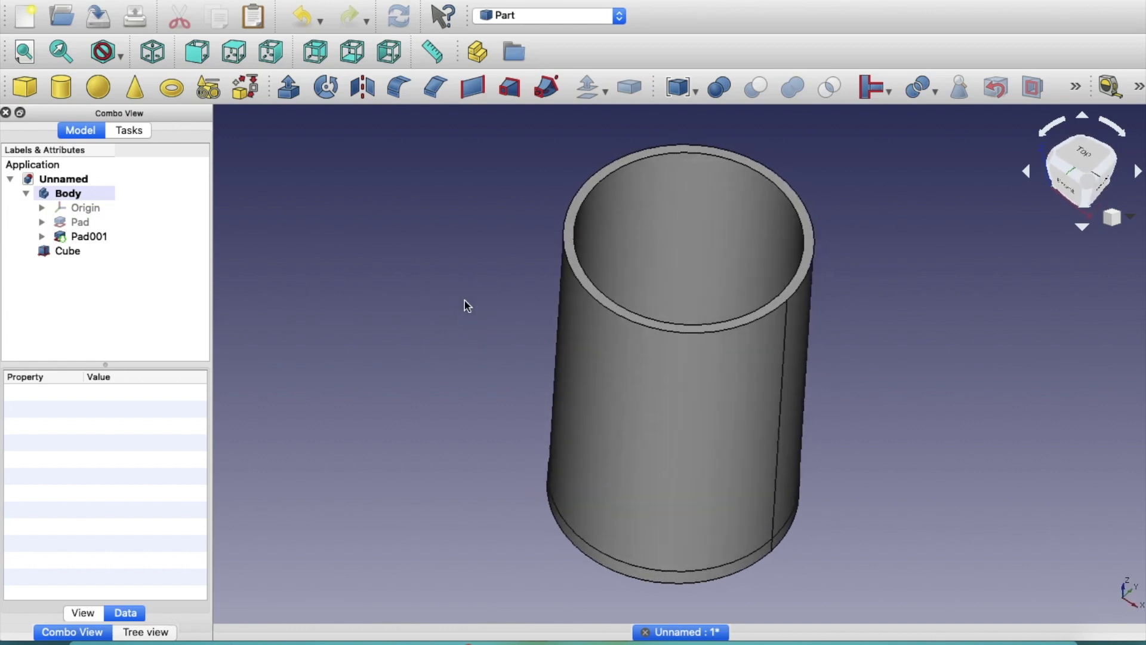
# Step: Set the cube's placement position to 27 mm in x and -5 mm in y
pyautogui.click(104, 252)
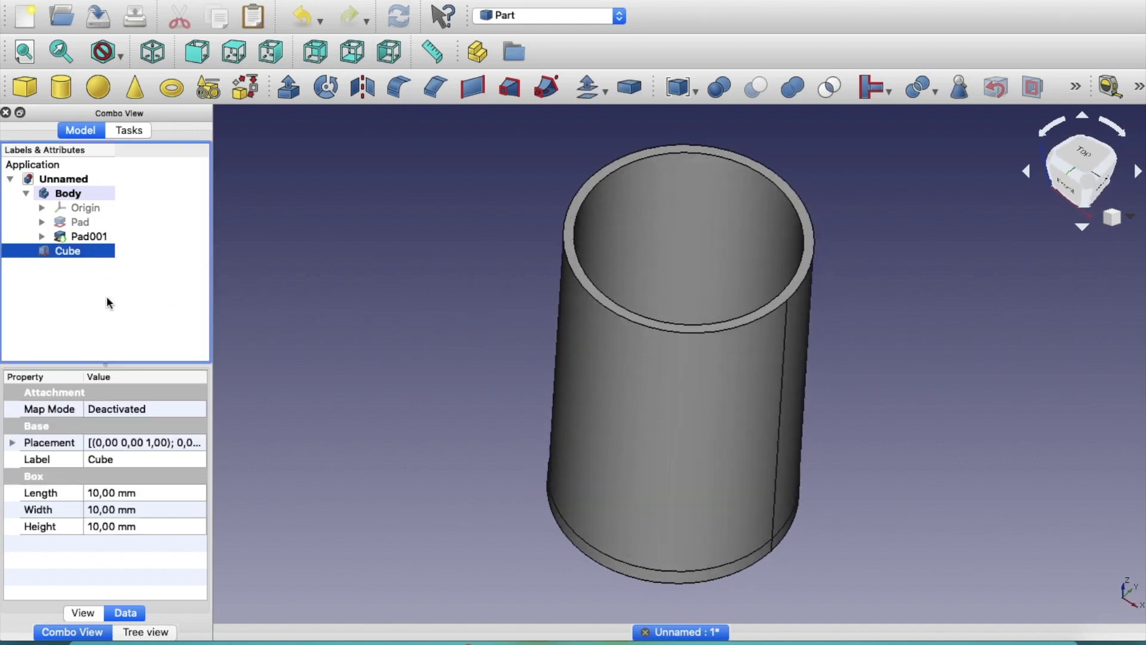
pyautogui.click(11, 445)
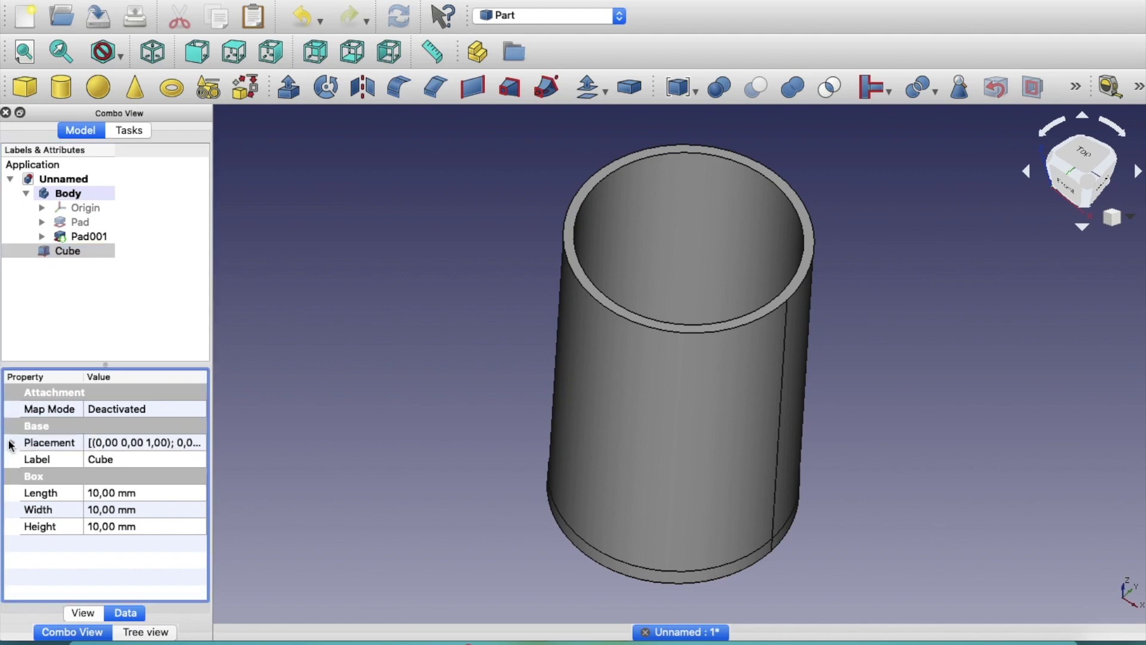
pyautogui.click(12, 443)
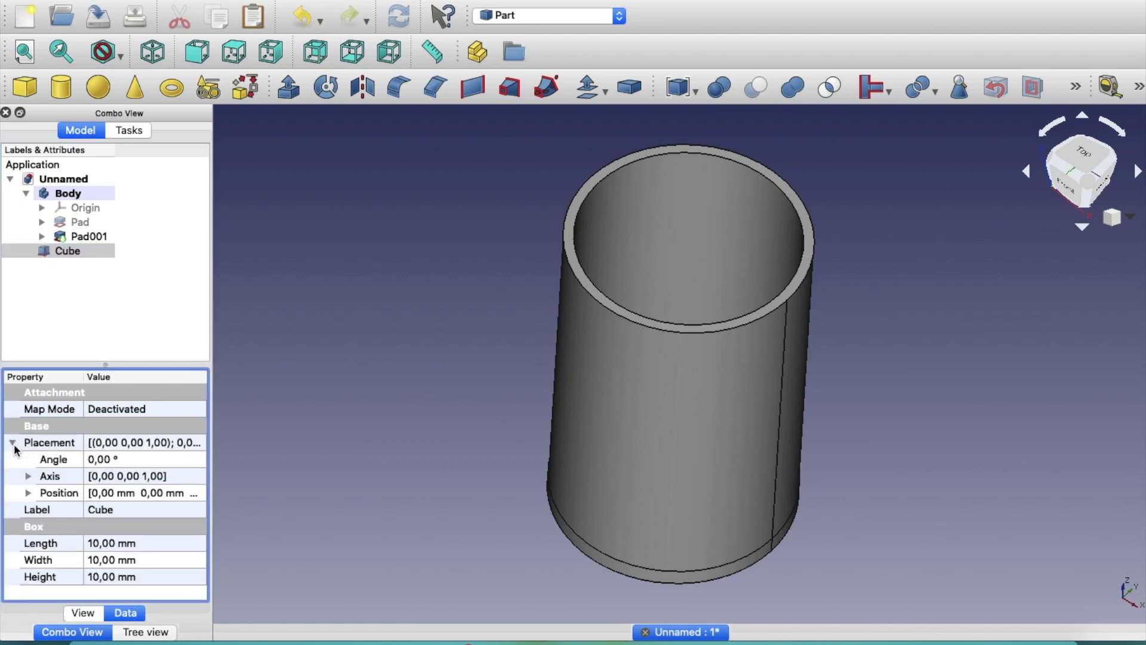
pyautogui.click(28, 494)
pyautogui.moveTo(205, 505)
pyautogui.mouseDown()
pyautogui.moveTo(204, 524)
pyautogui.moveTo(204, 508)
pyautogui.mouseUp()
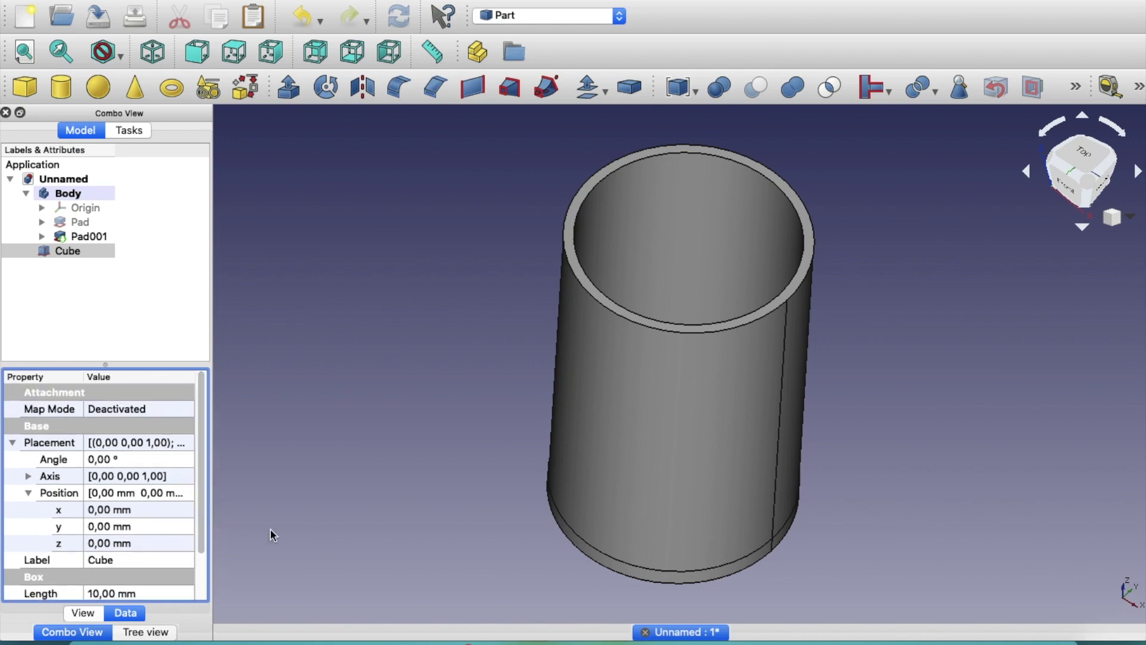
pyautogui.moveTo(749, 582); pyautogui.dragTo(512, 503, button='middle')
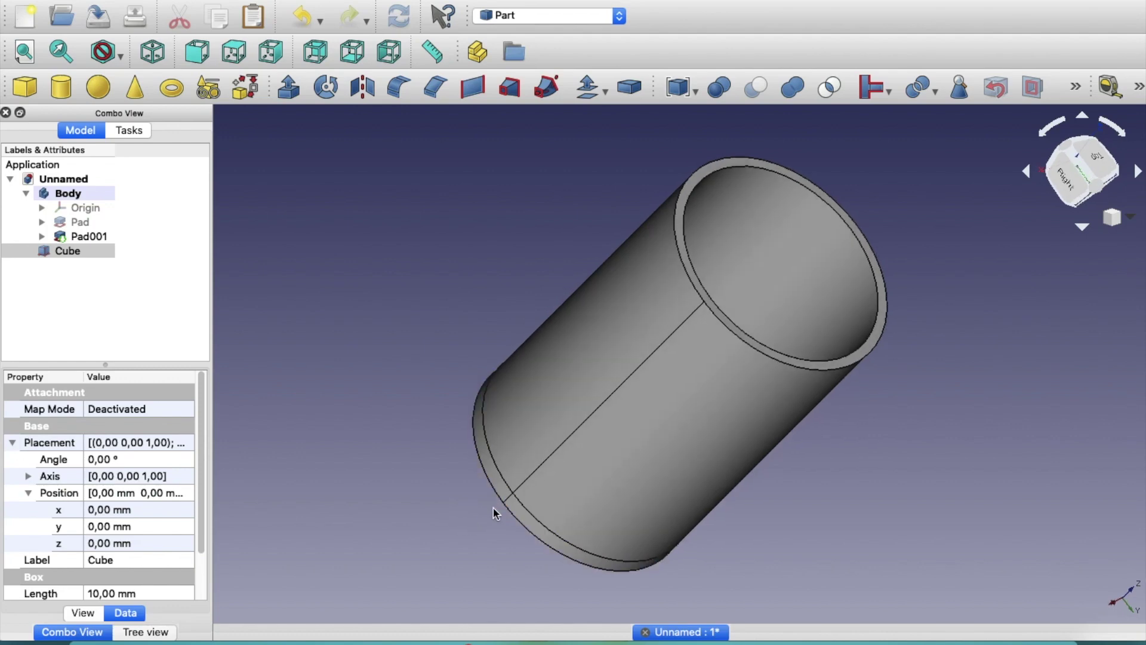
pyautogui.click(95, 513)
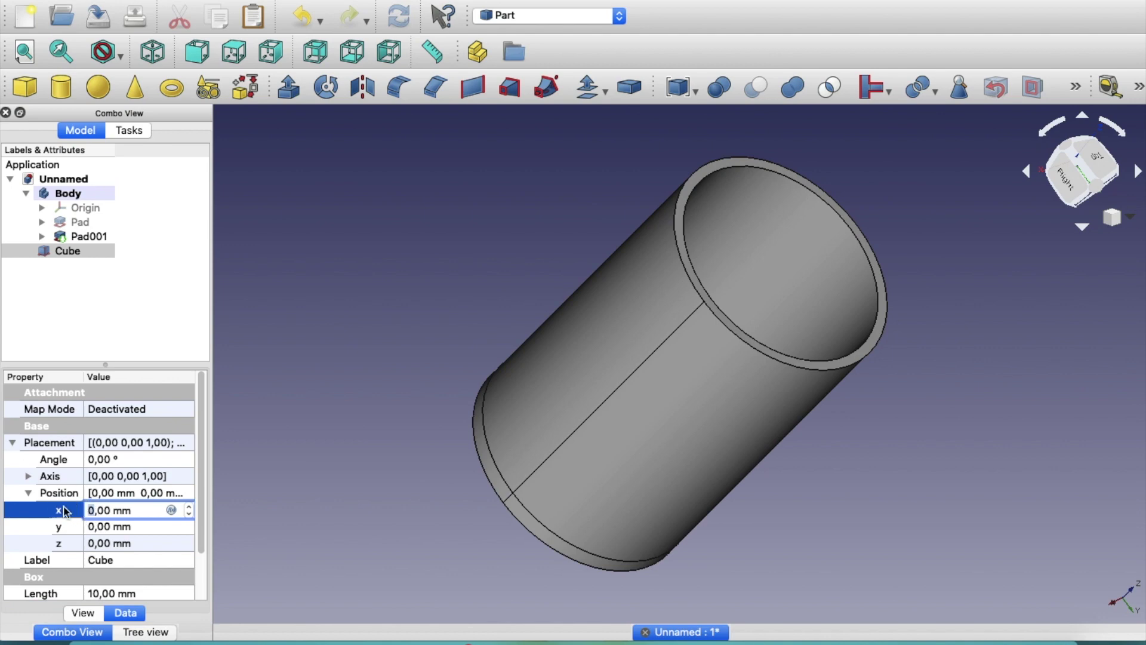
pyautogui.write('27')
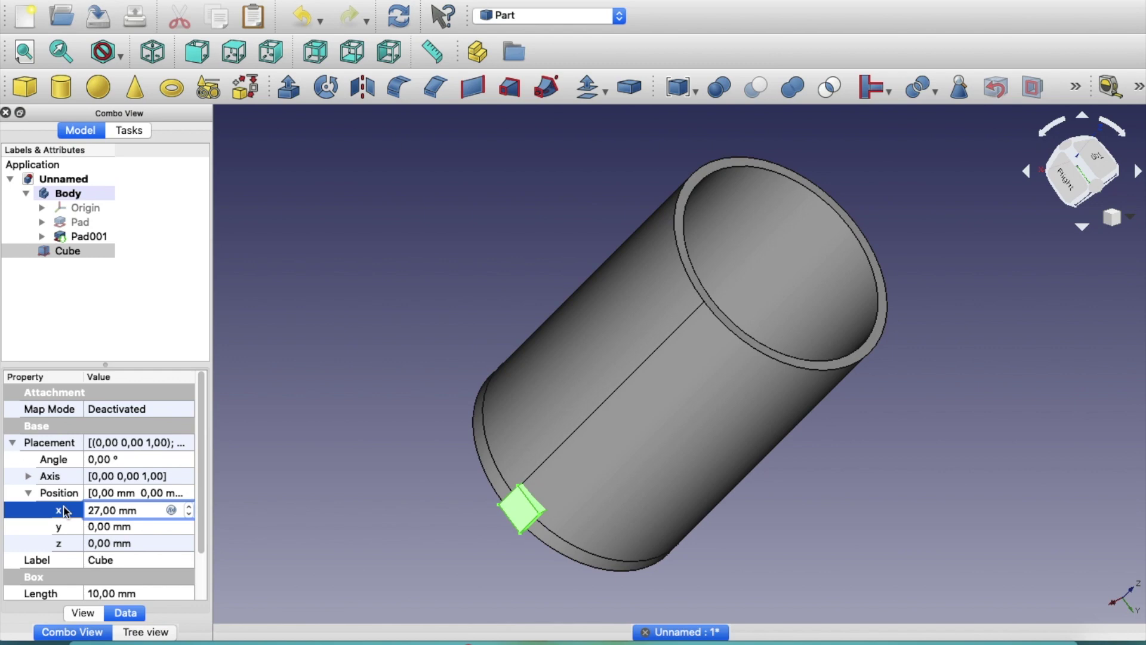
pyautogui.click(97, 527)
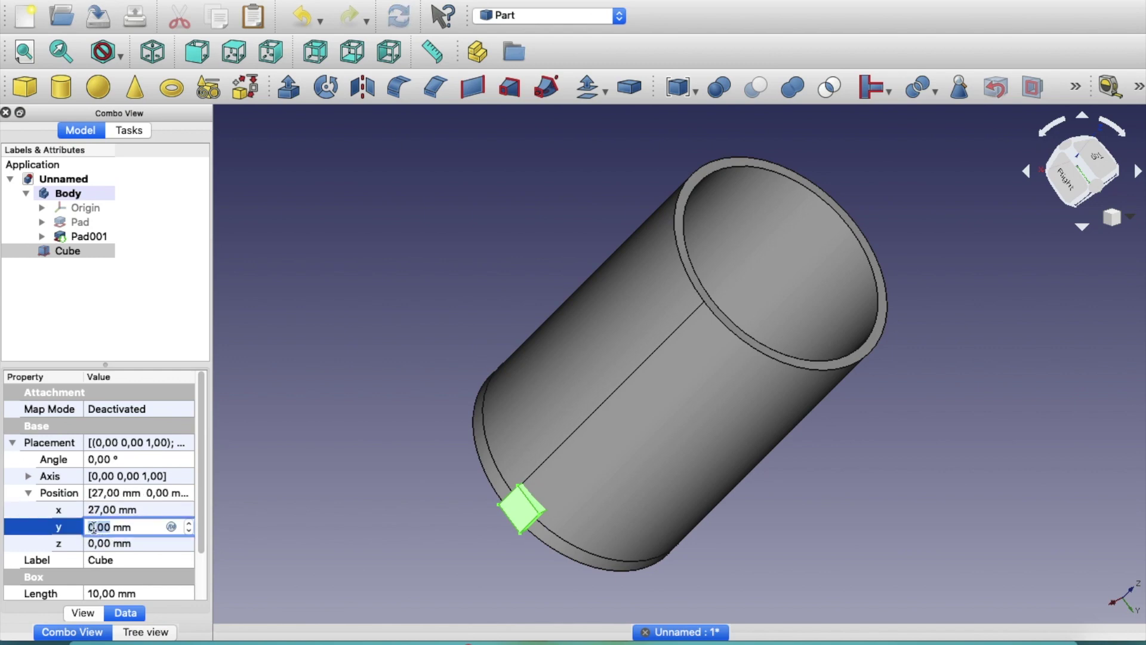
pyautogui.write('-5')
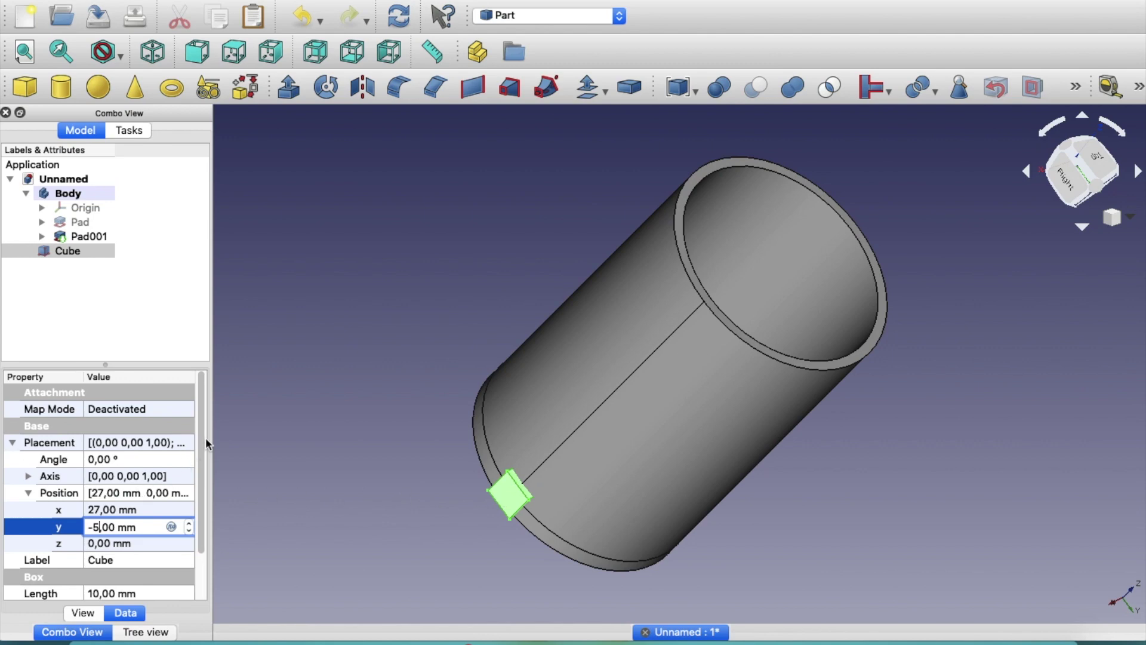
# Step: Set the cube's width to 4 mm
pyautogui.moveTo(199, 435); pyautogui.dragTo(202, 488)
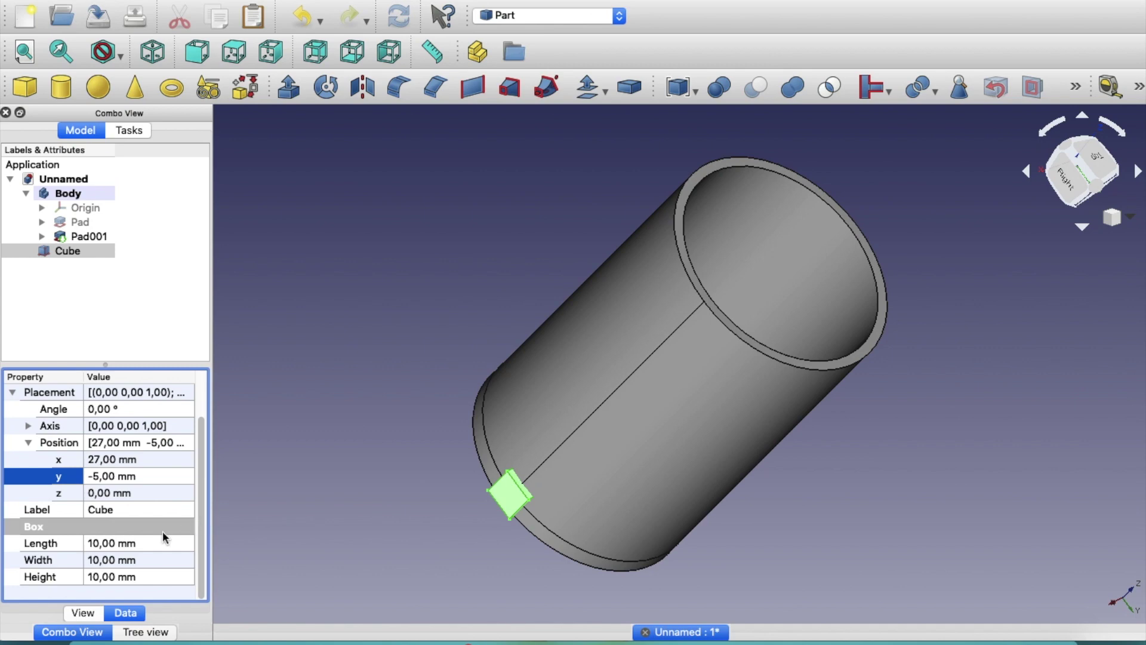
pyautogui.click(96, 560)
pyautogui.click(90, 561)
pyautogui.moveTo(89, 561); pyautogui.dragTo(87, 567)
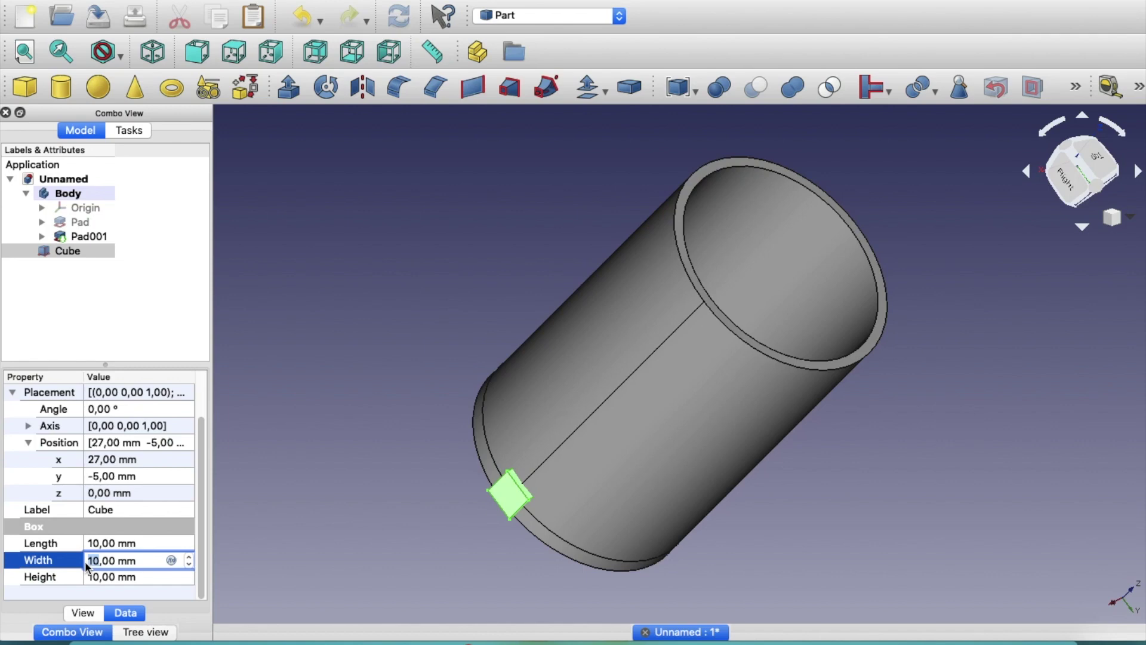
pyautogui.write('5')
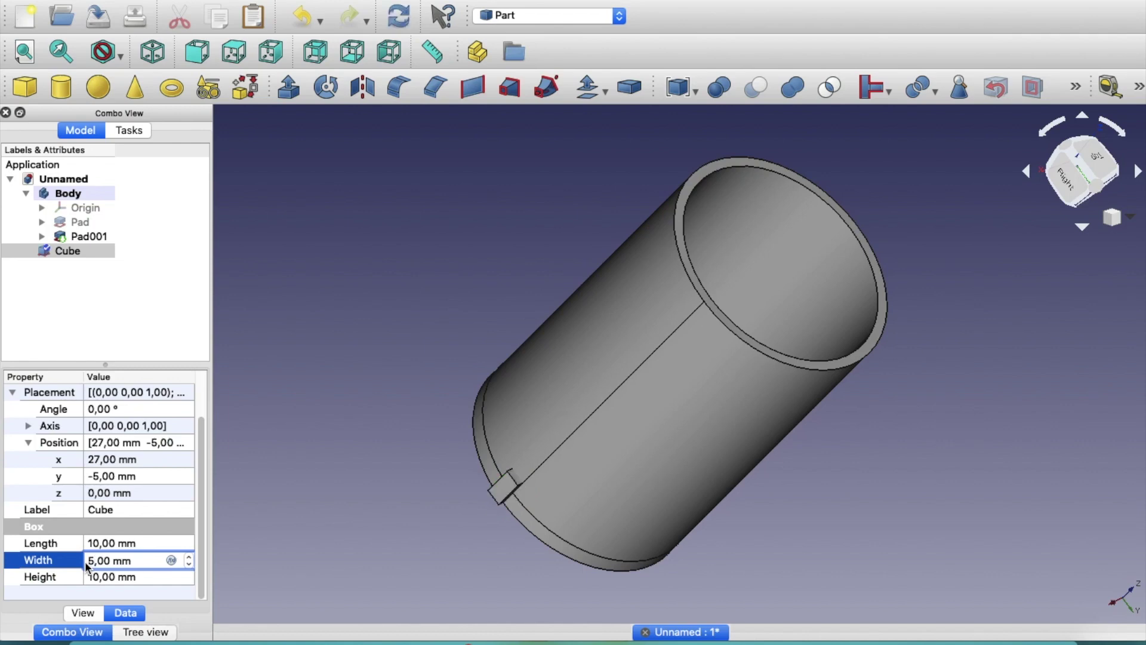
pyautogui.moveTo(92, 564); pyautogui.dragTo(85, 565)
pyautogui.write('4')
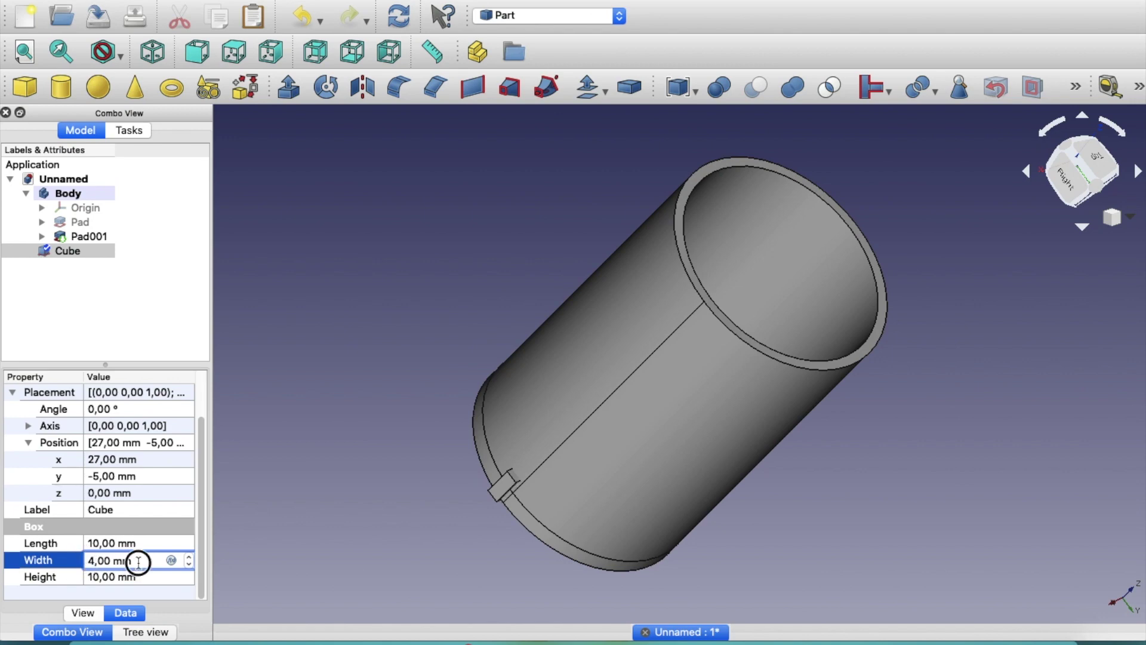
# Step: Set the cube's placement position to -2 mm in y and 10 mm in z
pyautogui.click(97, 474)
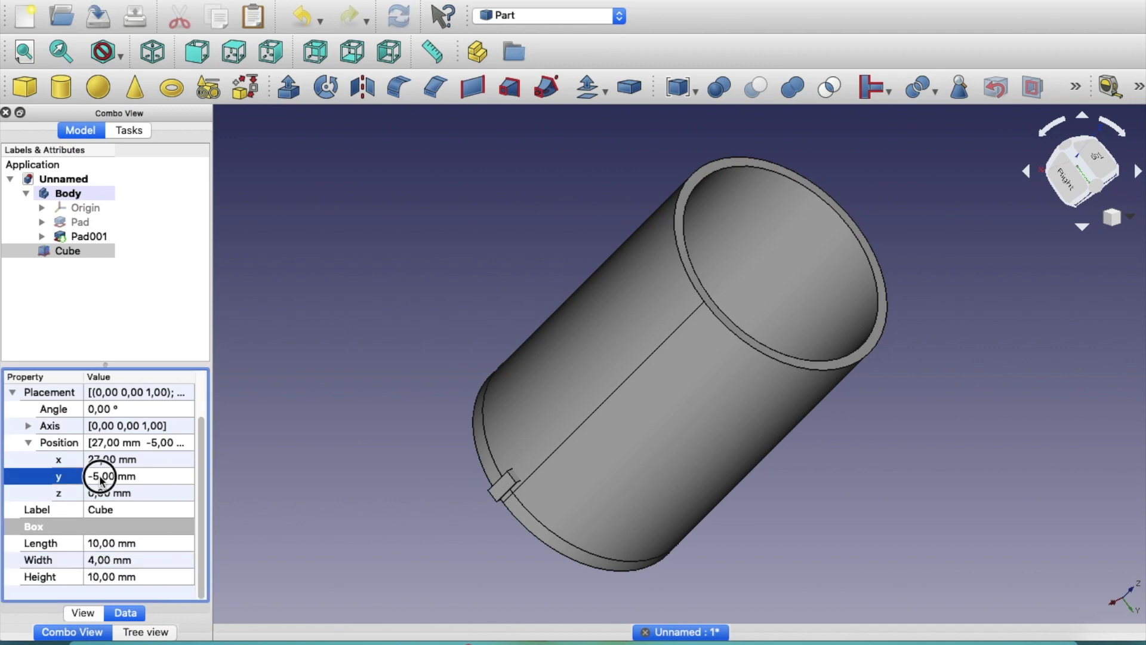
pyautogui.click(98, 476)
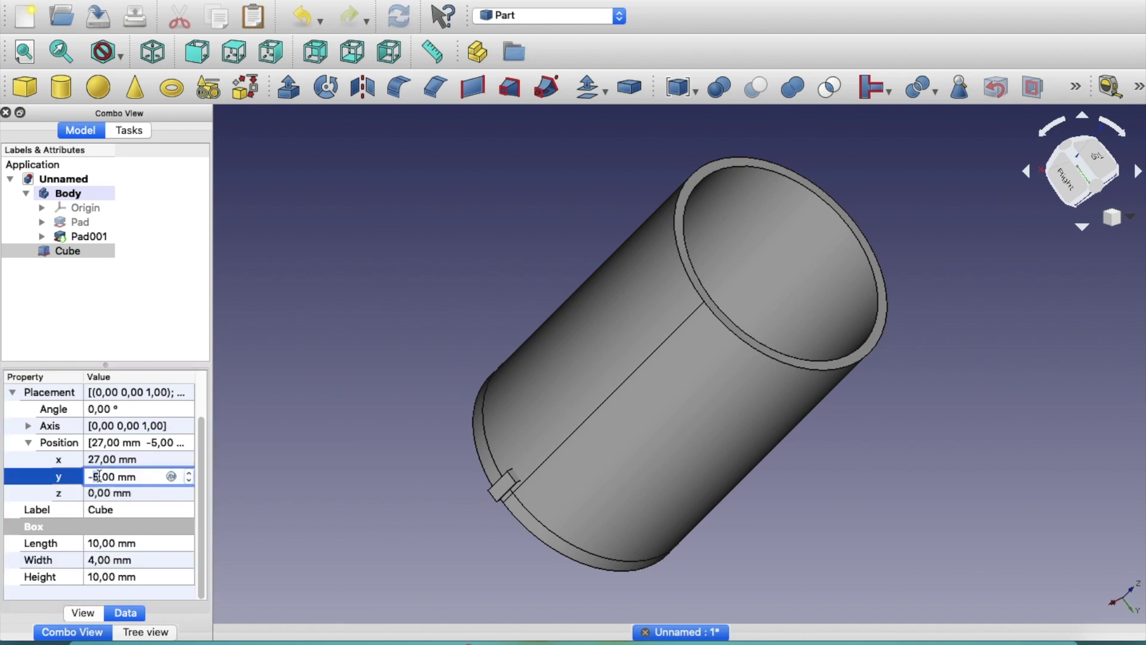
pyautogui.write('2')
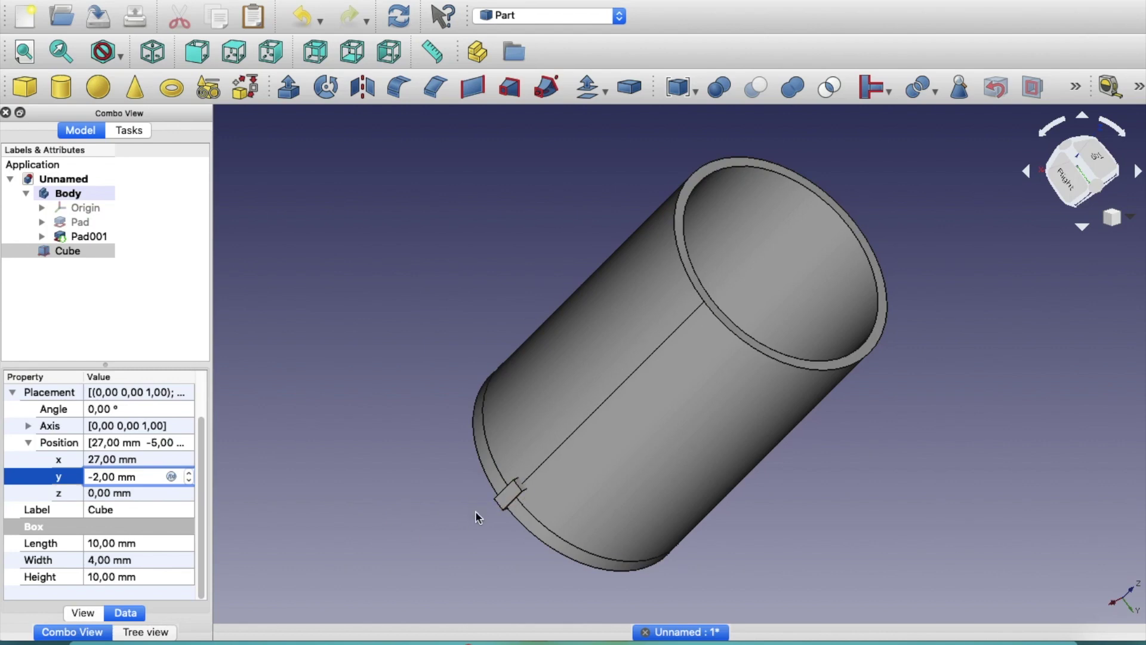
pyautogui.click(111, 495)
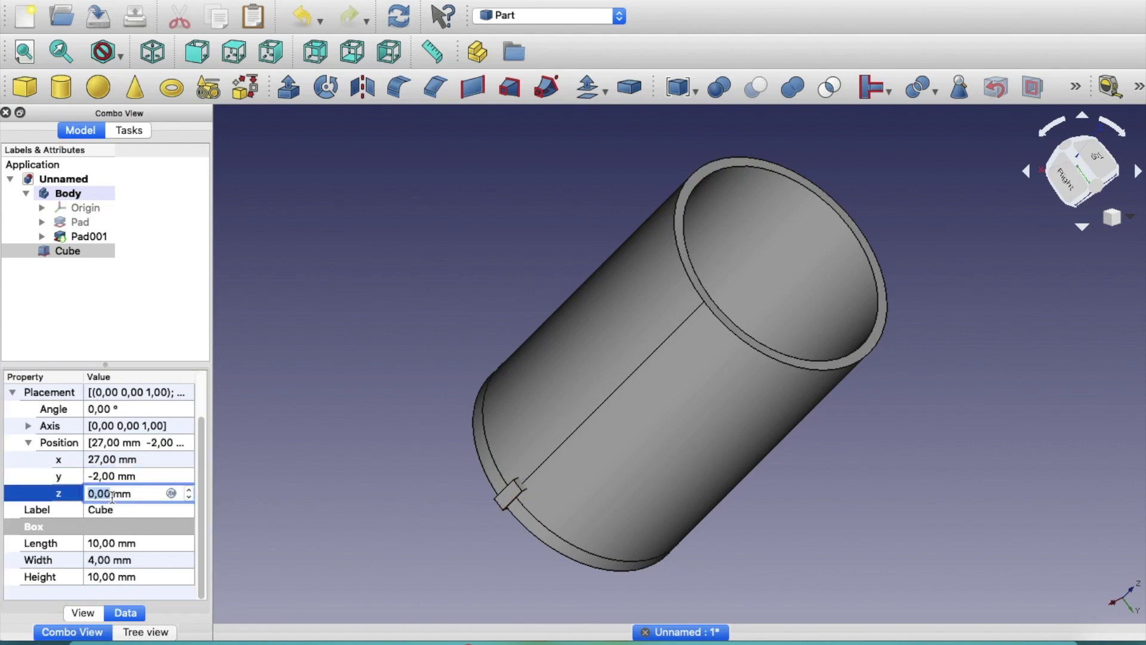
pyautogui.click(86, 494)
pyautogui.write('1')
pyautogui.moveTo(443, 440)
pyautogui.mouseDown(button='middle')
pyautogui.moveTo(327, 471)
pyautogui.moveTo(286, 496)
pyautogui.moveTo(374, 442)
pyautogui.moveTo(435, 427)
pyautogui.moveTo(446, 440)
pyautogui.mouseUp(button='middle')
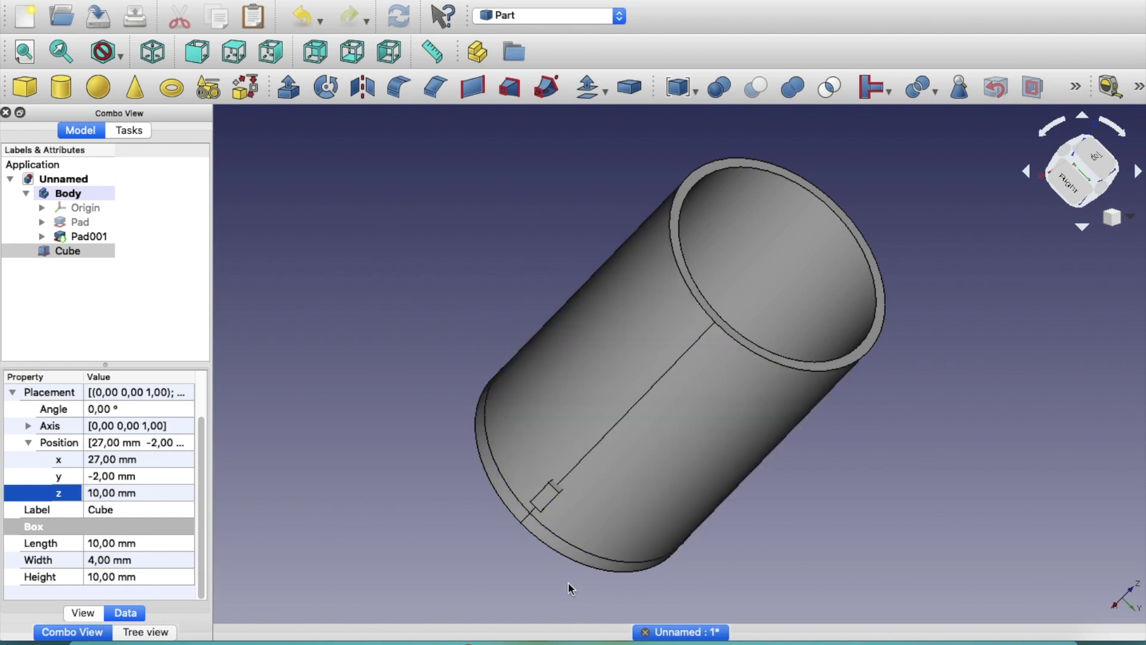
# Step: Try to fillet the cube's four edges running through the cup wall with a 2 mm radius
pyautogui.moveTo(481, 519); pyautogui.dragTo(657, 506, button='middle')
pyautogui.scroll(6, 647, 505)
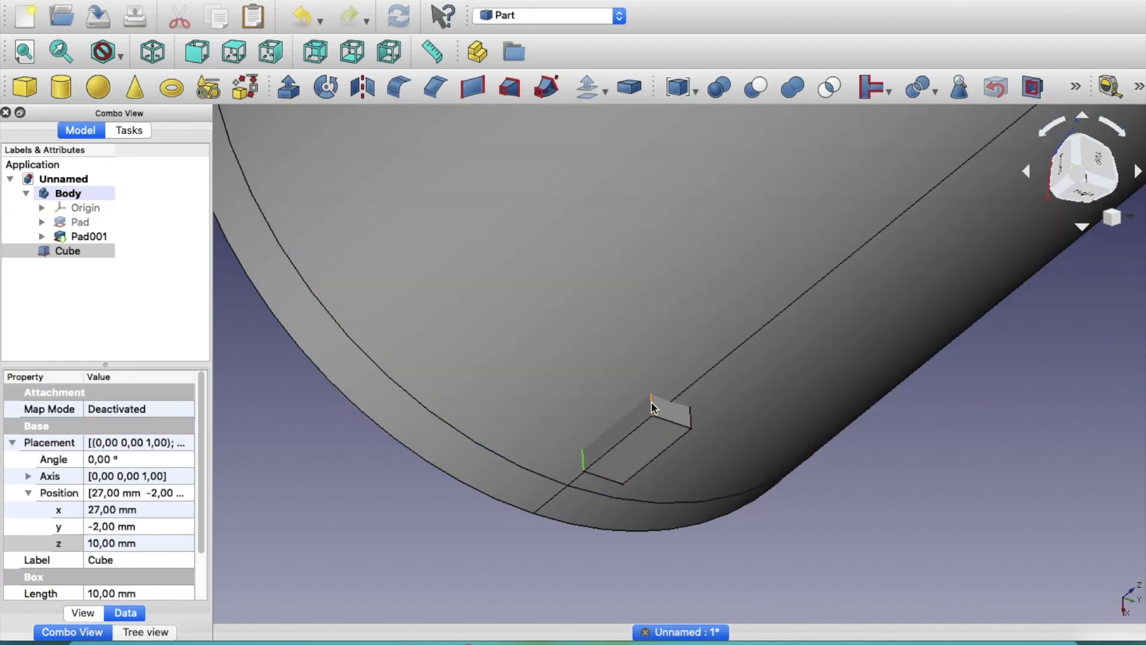
pyautogui.click(651, 402)
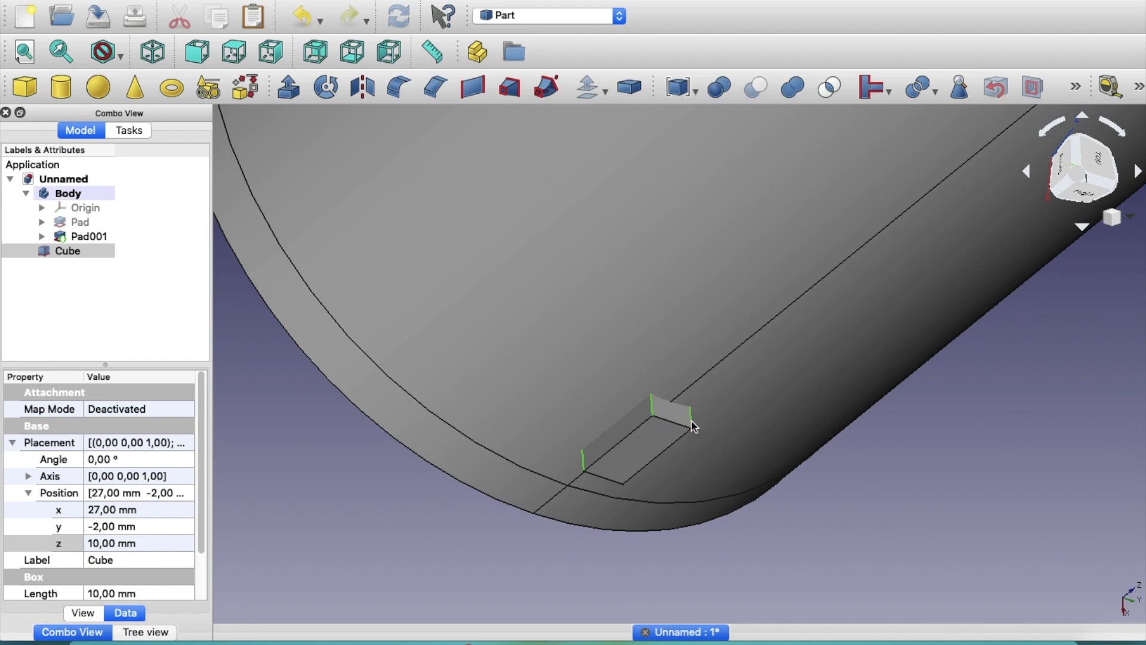
pyautogui.keyDown('ctrl'); pyautogui.click(691, 420); pyautogui.keyUp('ctrl')
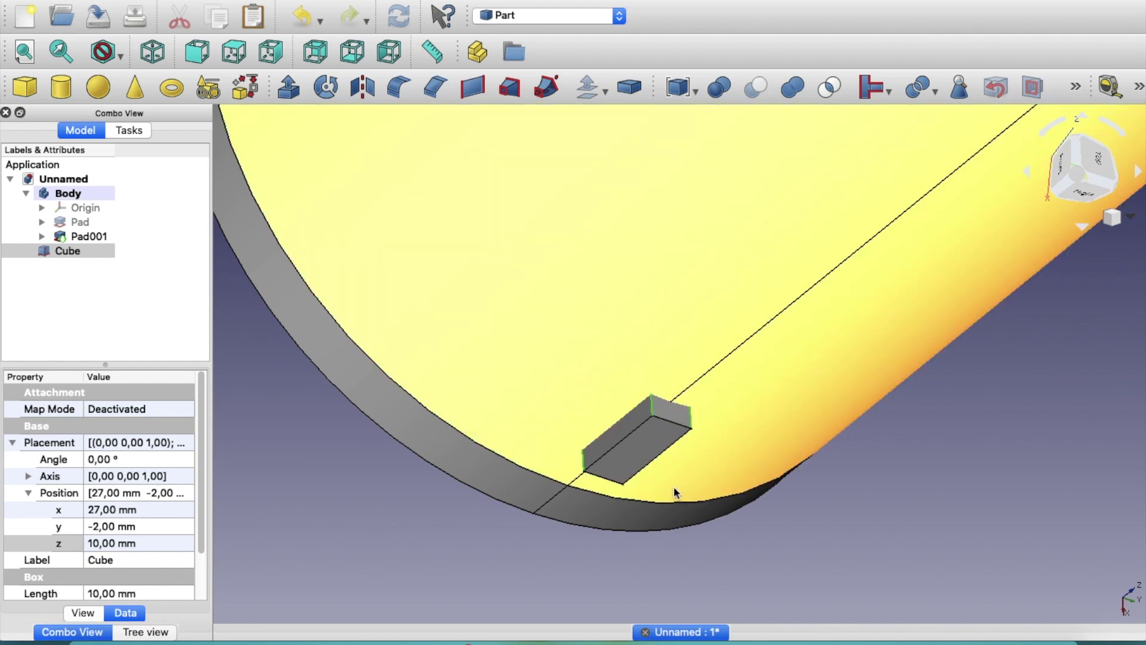
pyautogui.moveTo(672, 487); pyautogui.dragTo(640, 471)
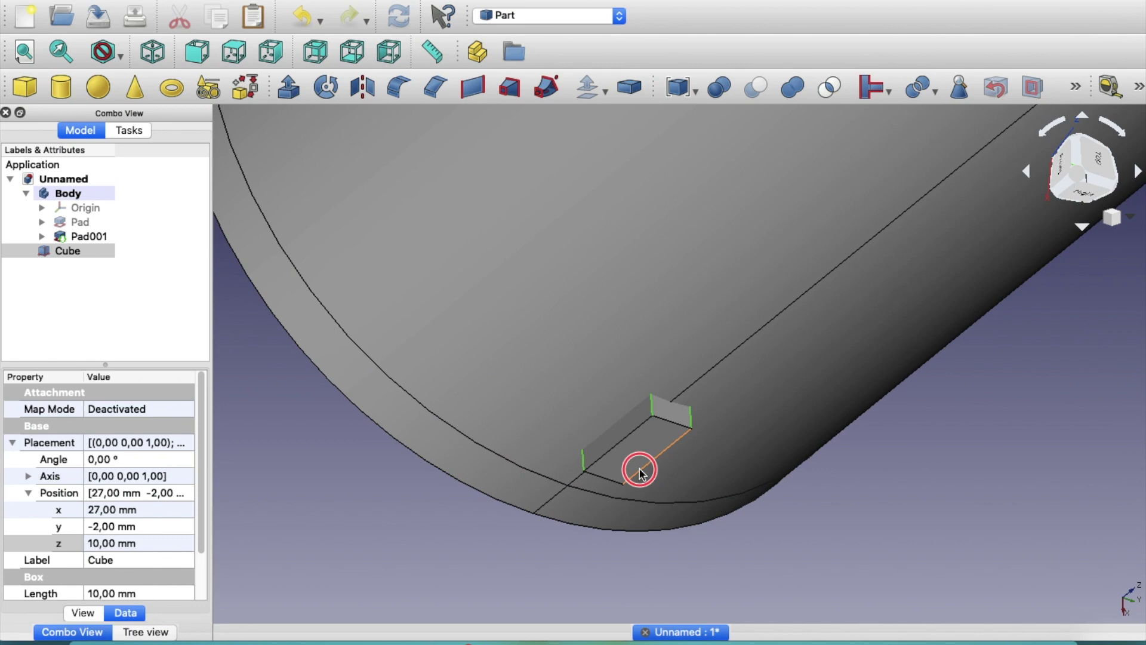
pyautogui.rightClick(845, 537)
pyautogui.click(747, 527)
pyautogui.moveTo(747, 527); pyautogui.dragTo(626, 393, button='middle')
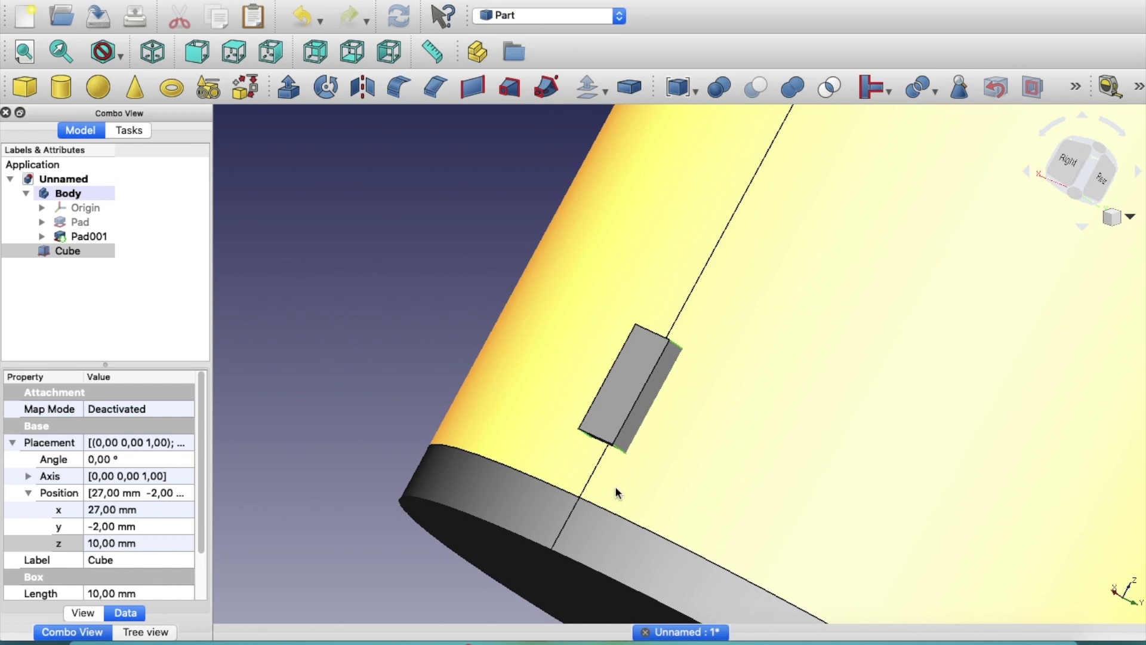
pyautogui.keyDown('shift'); pyautogui.moveTo(615, 487); pyautogui.dragTo(815, 525, button='middle'); pyautogui.keyUp('shift')
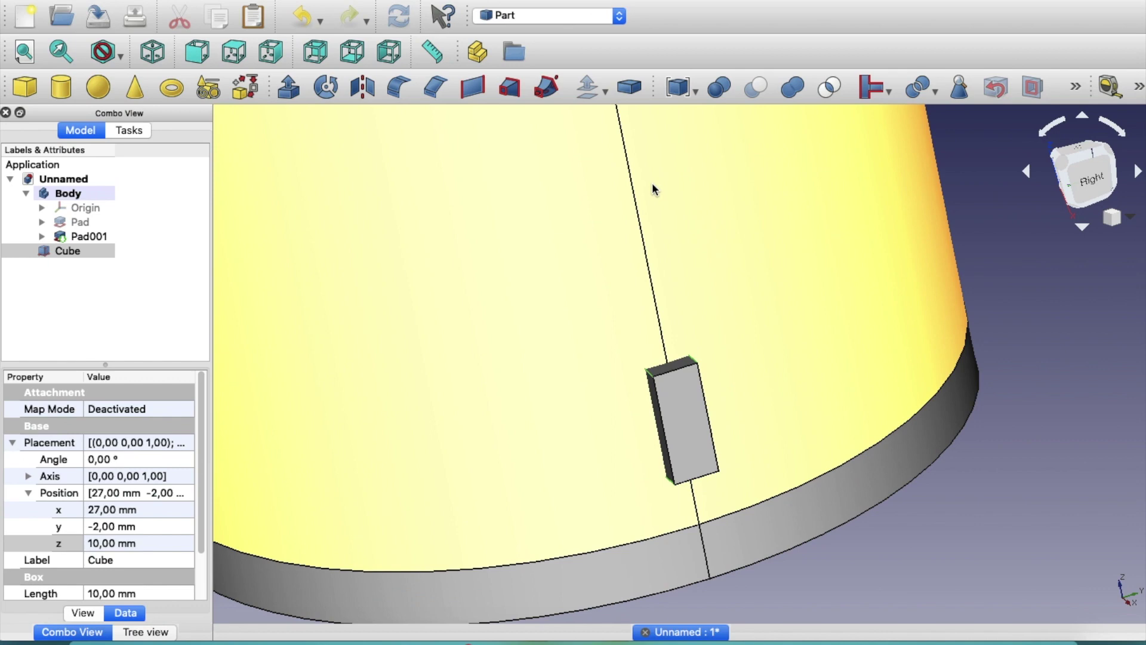
pyautogui.click(404, 89)
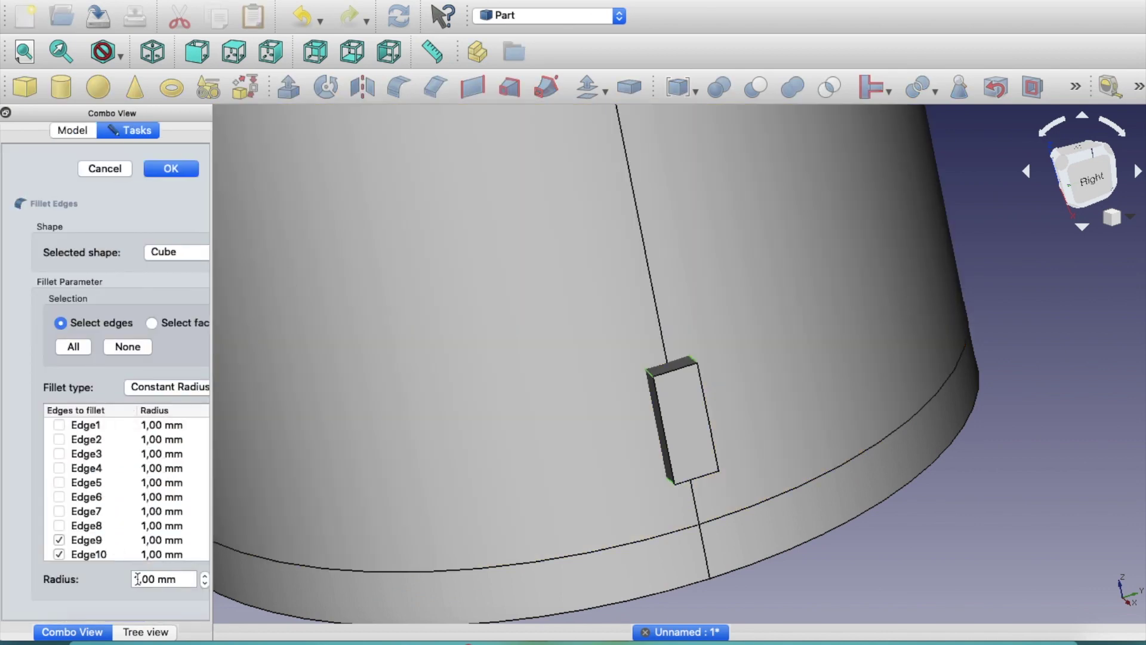
pyautogui.doubleClick(137, 578)
pyautogui.write('2')
pyautogui.press('Return')
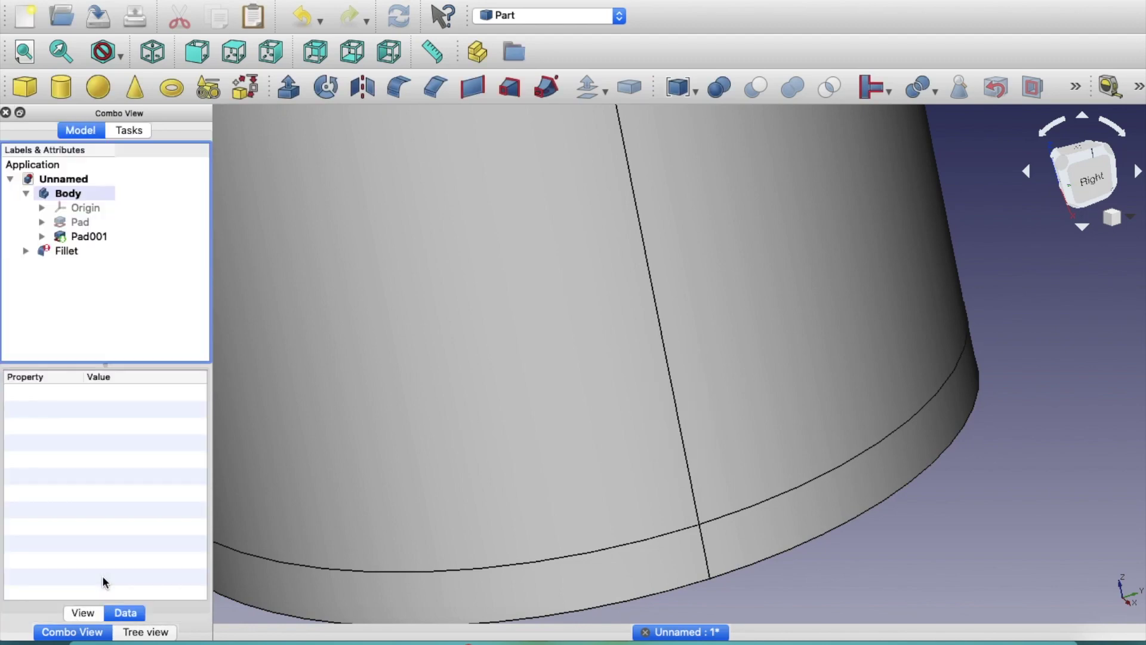
# Step: Check the fillet and its base cube in the model tree, and undo the 2 mm fillet
pyautogui.click(26, 250)
pyautogui.click(82, 266)
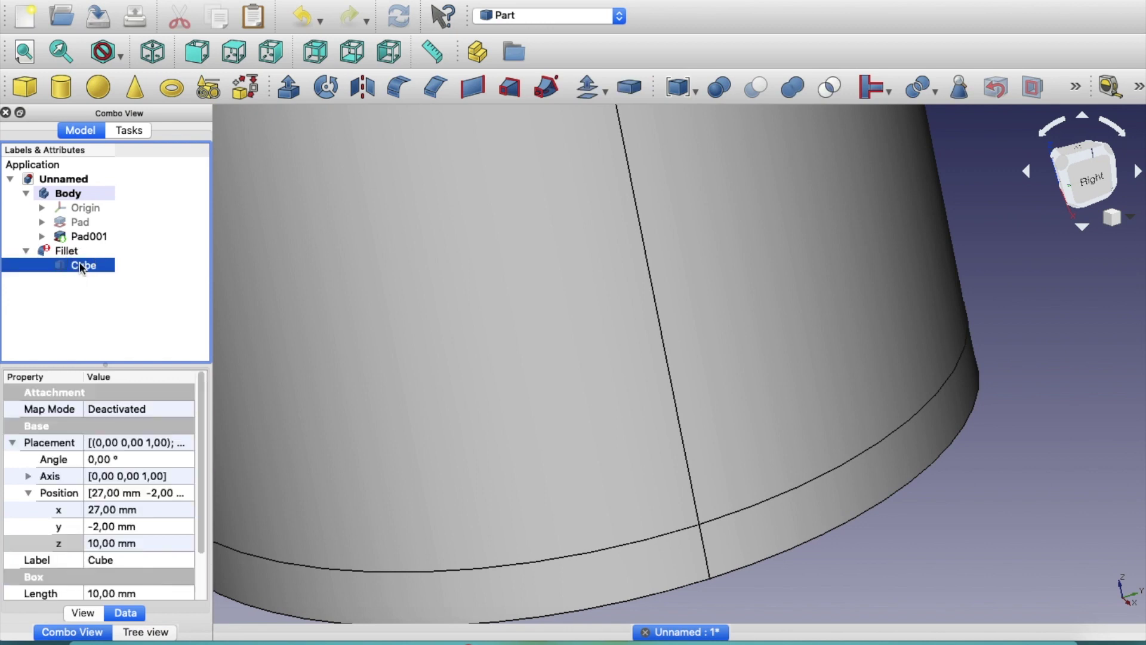
pyautogui.click(69, 251)
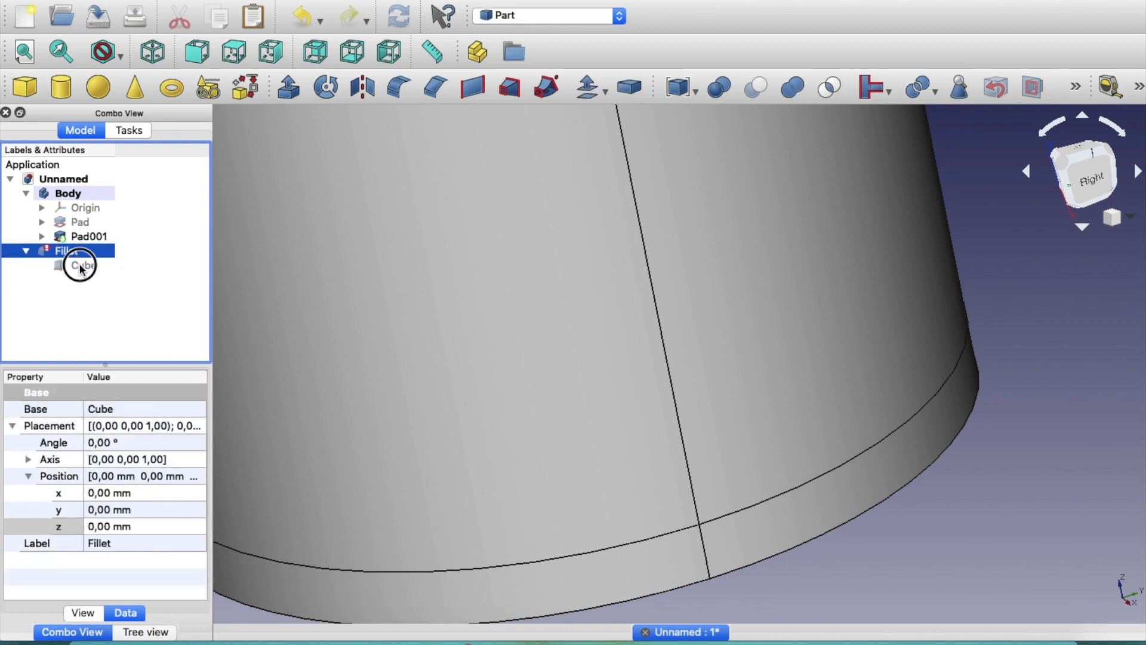
pyautogui.click(81, 265)
pyautogui.moveTo(204, 399); pyautogui.dragTo(197, 469)
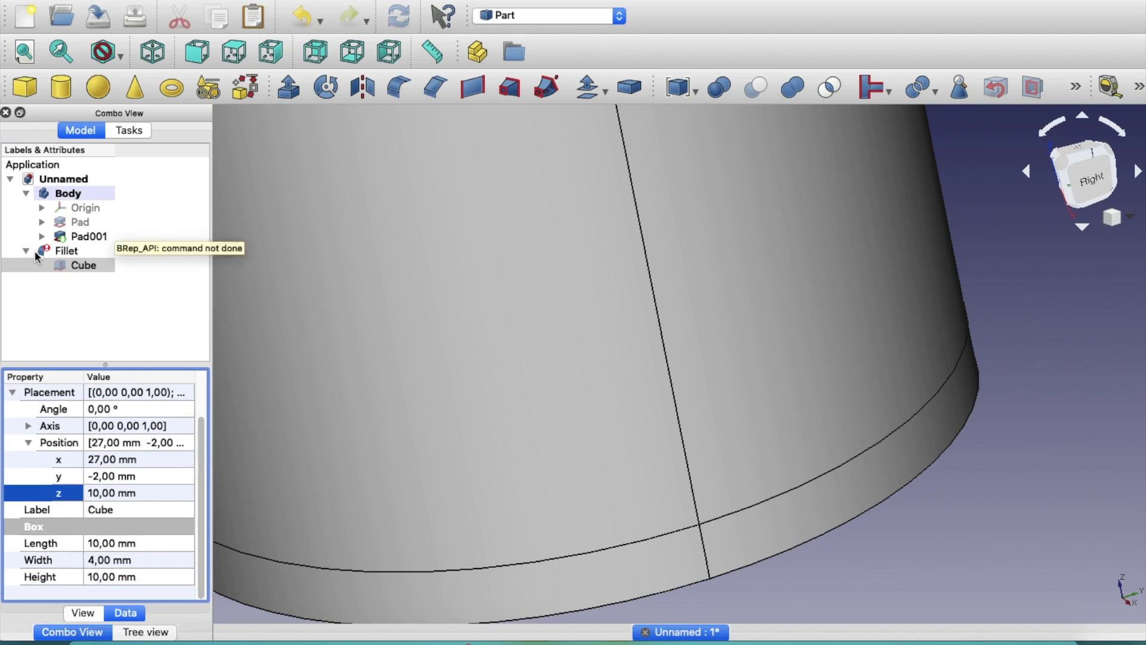
pyautogui.click(65, 250)
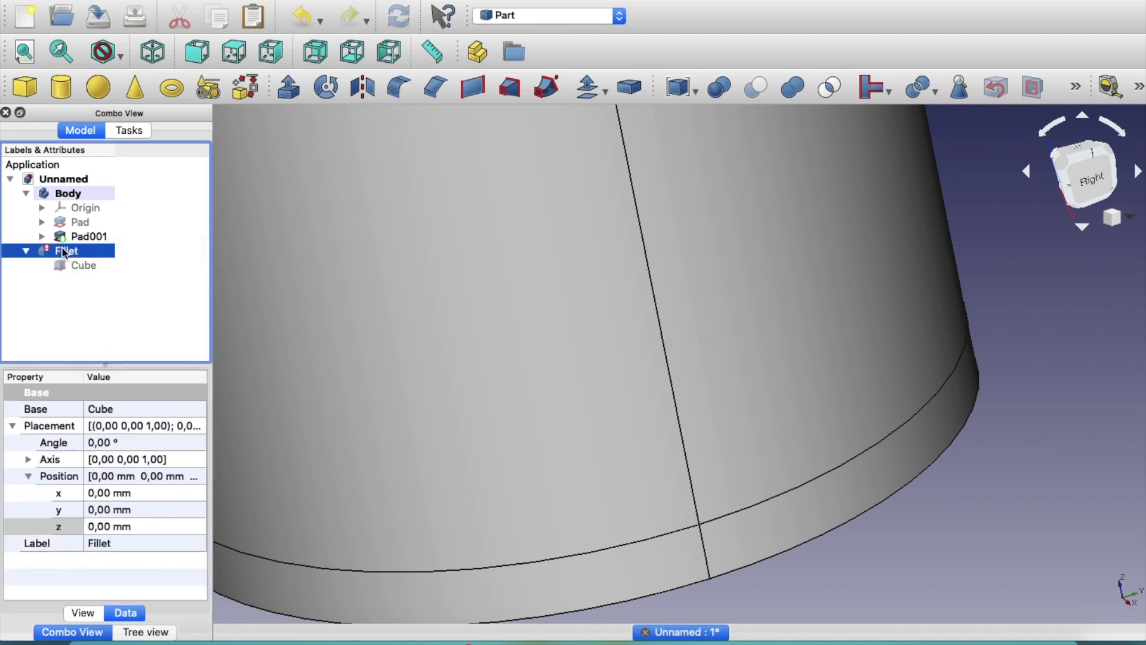
pyautogui.click(93, 542)
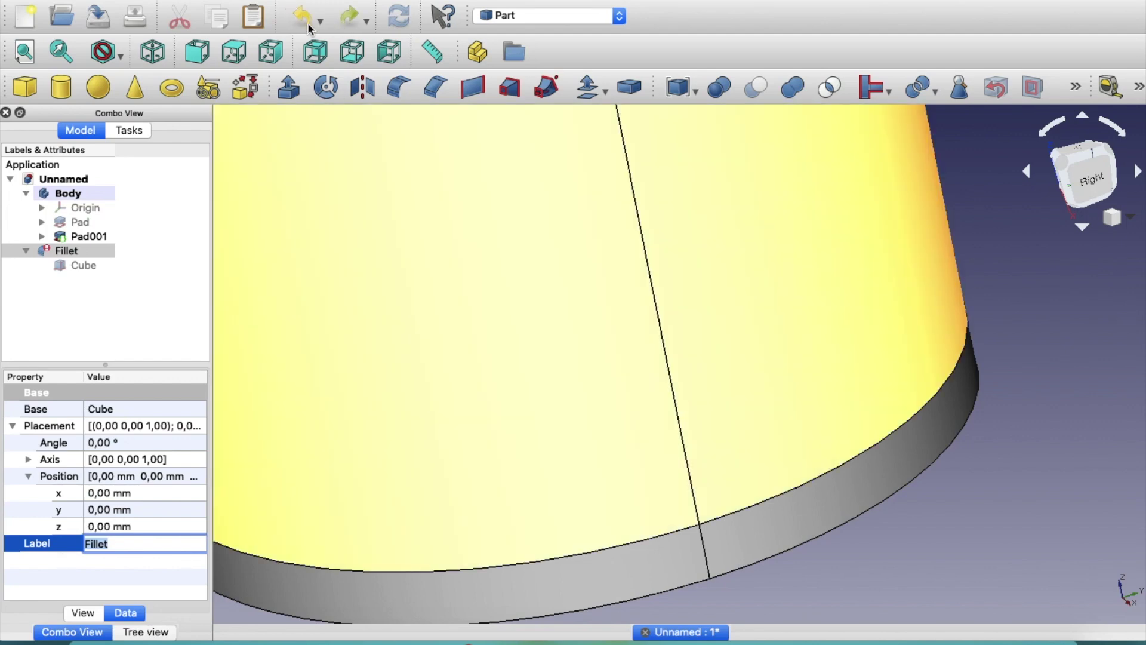
pyautogui.click(307, 24)
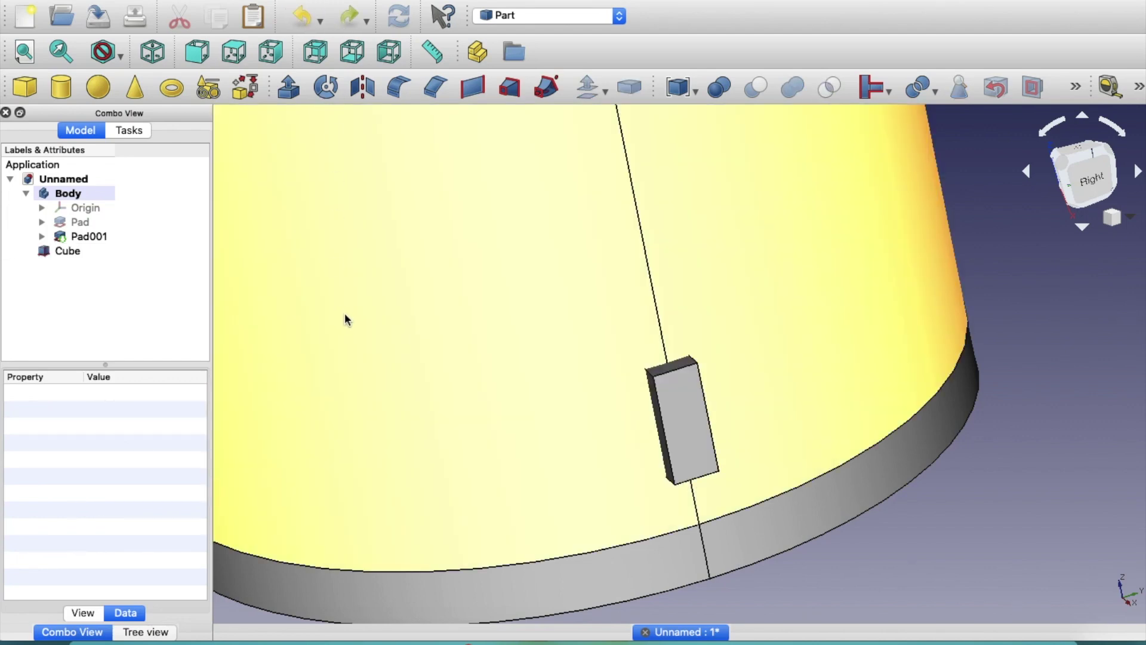
# Step: Fillet the cube's four edges running through the cup wall with a constant radius of 1 mm
pyautogui.moveTo(511, 392); pyautogui.dragTo(670, 391, button='middle')
pyautogui.click(670, 391)
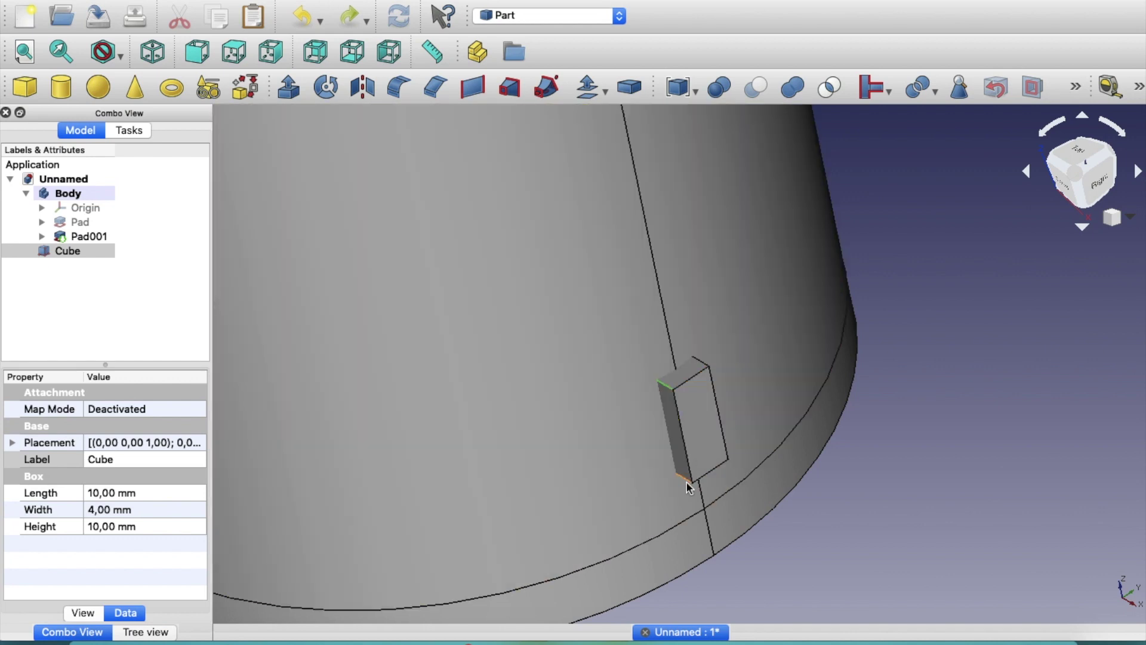
pyautogui.click(687, 484)
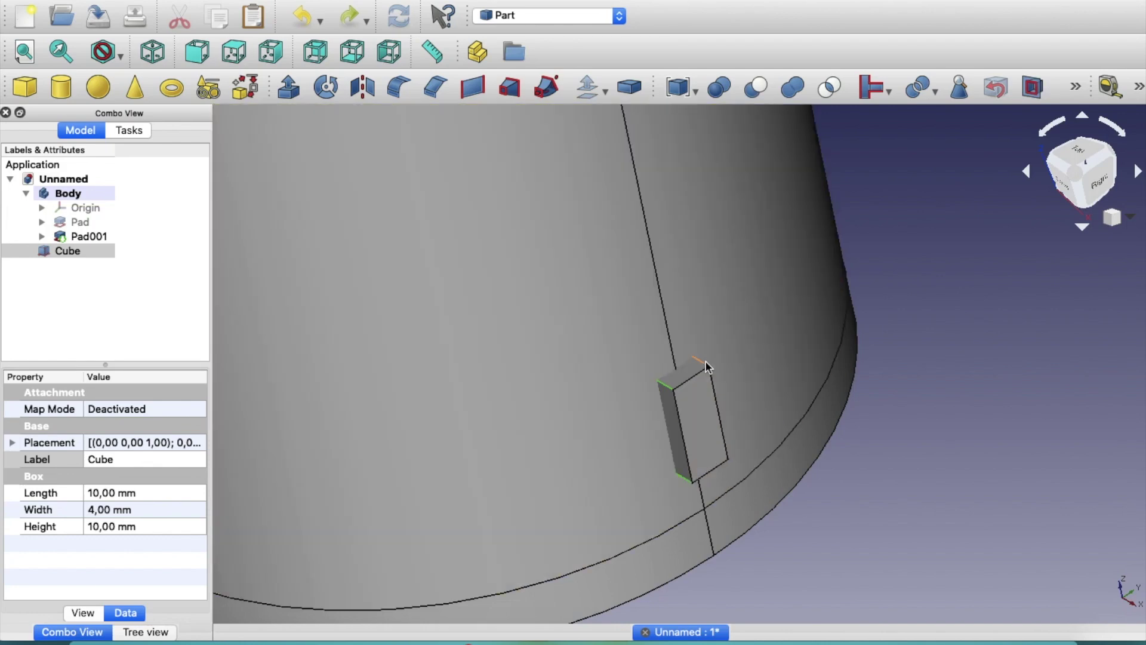
pyautogui.keyDown('ctrl'); pyautogui.click(705, 362); pyautogui.keyUp('ctrl')
pyautogui.moveTo(789, 399); pyautogui.dragTo(597, 411, button='middle')
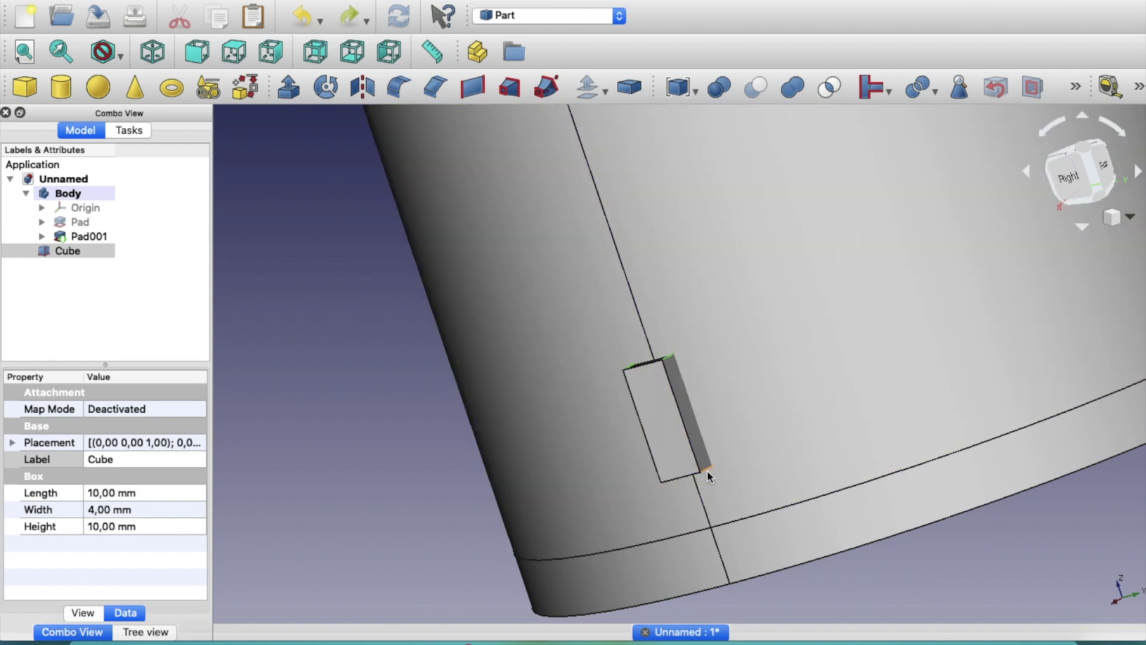
pyautogui.keyDown('ctrl'); pyautogui.click(707, 470); pyautogui.keyUp('ctrl')
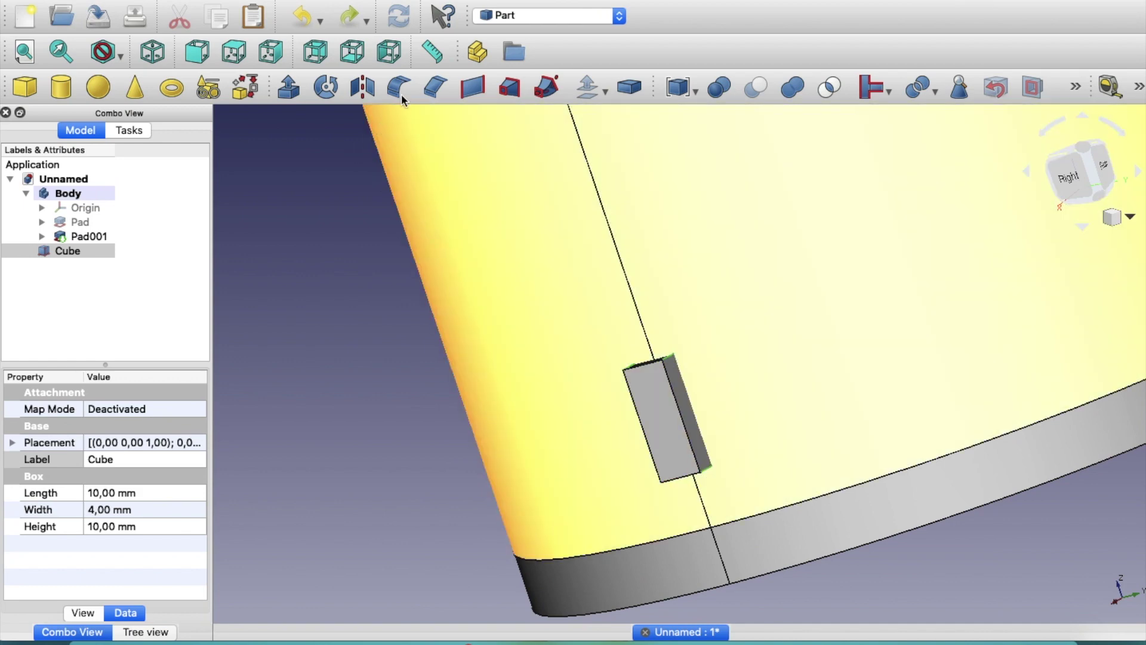
pyautogui.click(398, 87)
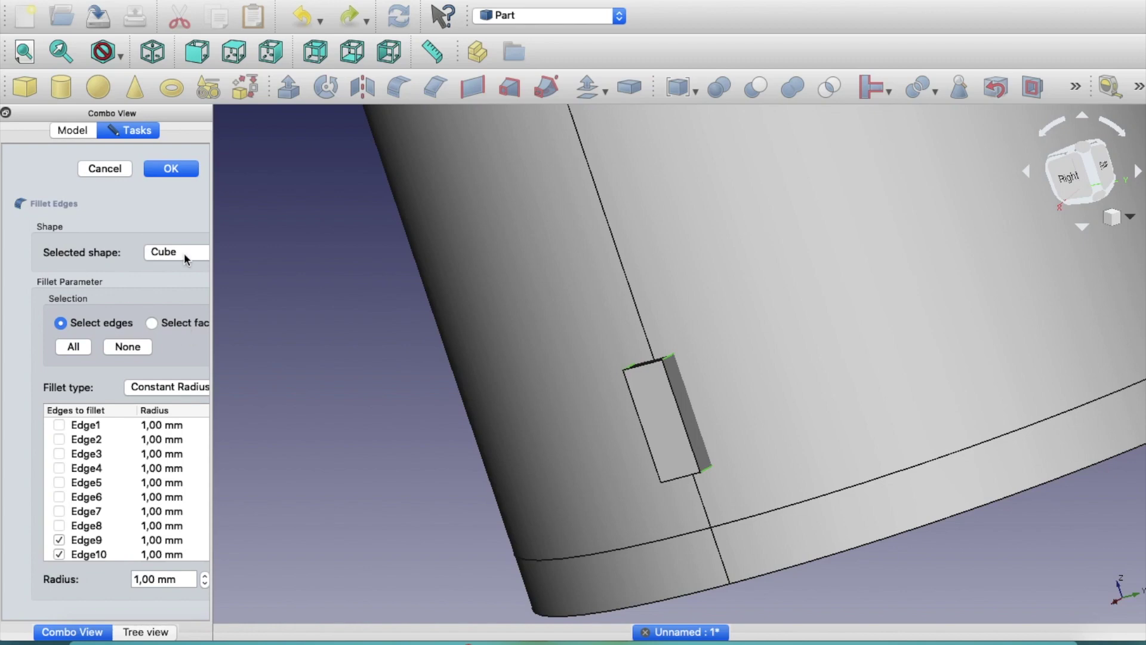
pyautogui.click(171, 171)
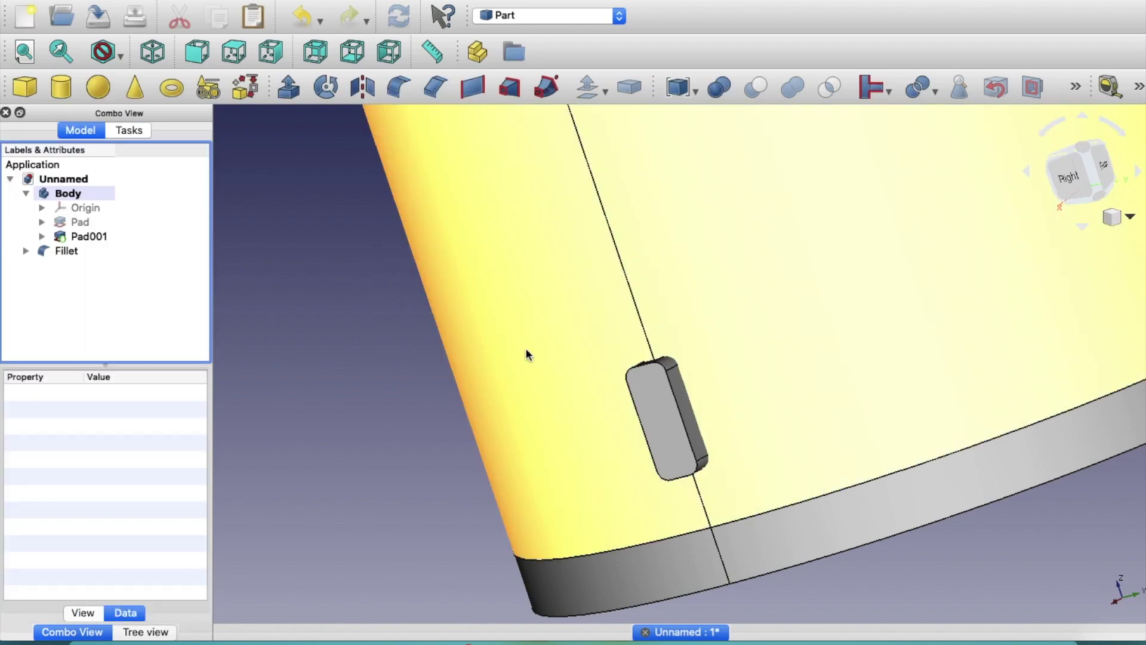
# Step: Examine the rounded corners of the filleted cube against the cup wall
pyautogui.click(567, 373)
pyautogui.scroll(-3, 567, 373)
pyautogui.rightClick(647, 378)
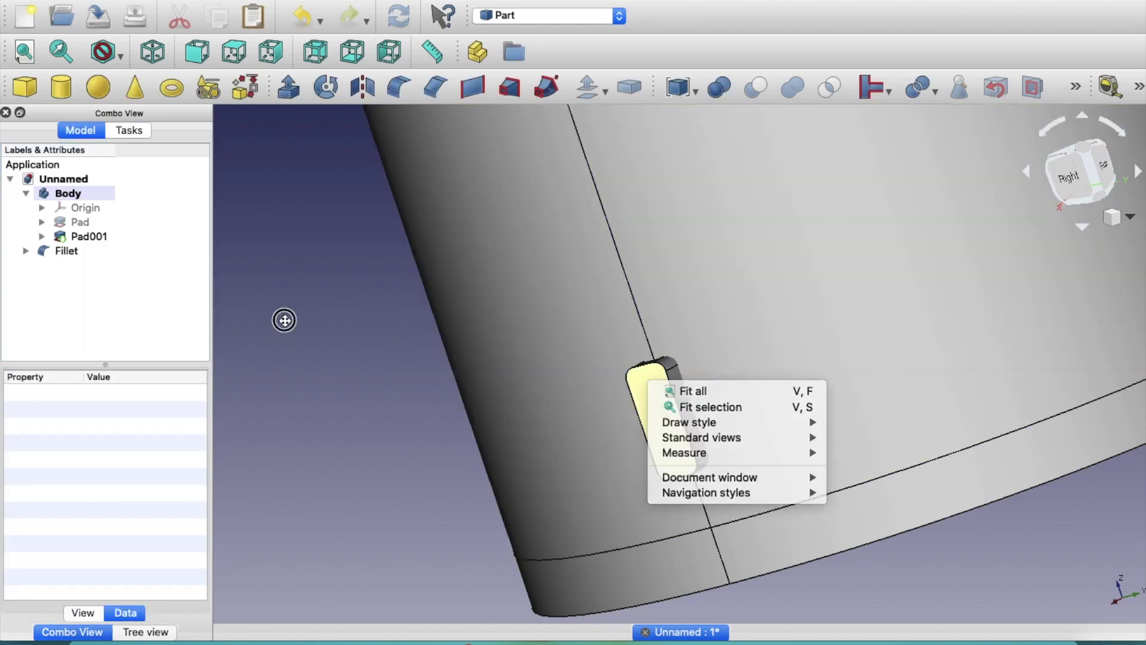
pyautogui.click(282, 320)
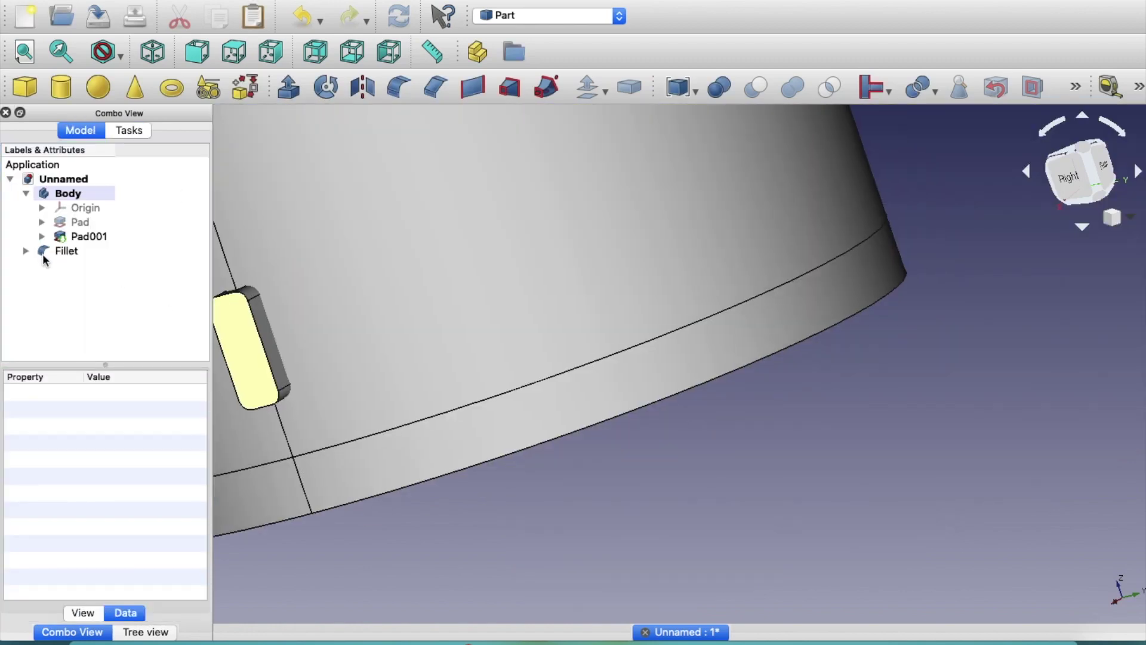
pyautogui.moveTo(237, 309); pyautogui.dragTo(432, 360, button='middle')
pyautogui.scroll(5, 432, 360)
pyautogui.scroll(-4, 424, 322)
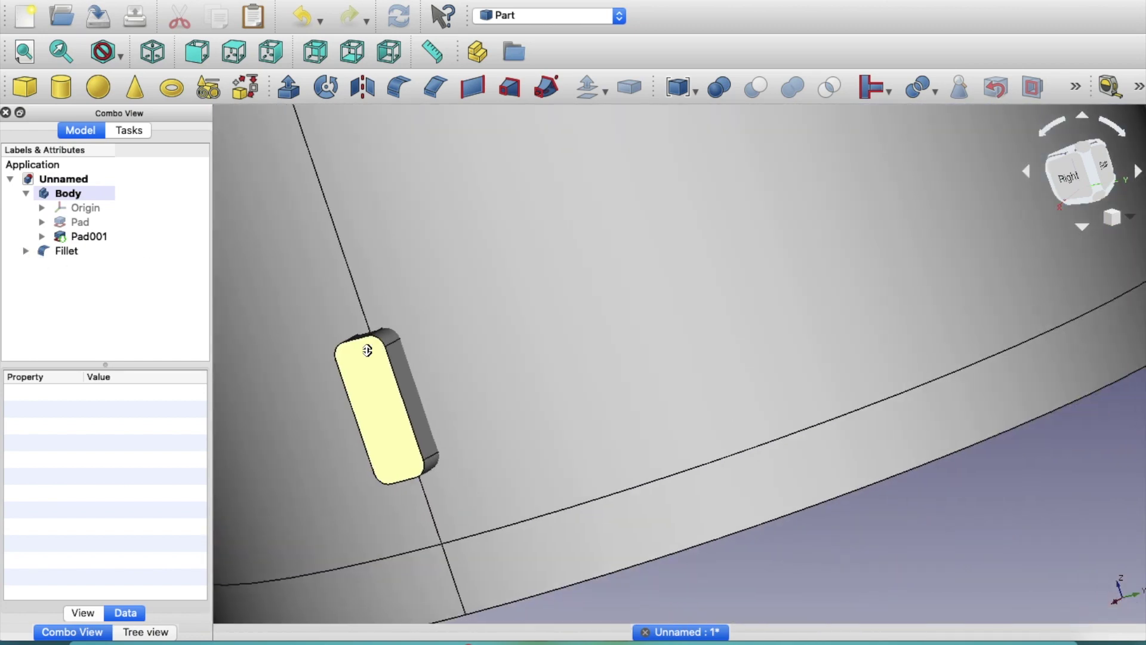
pyautogui.scroll(2, 361, 350)
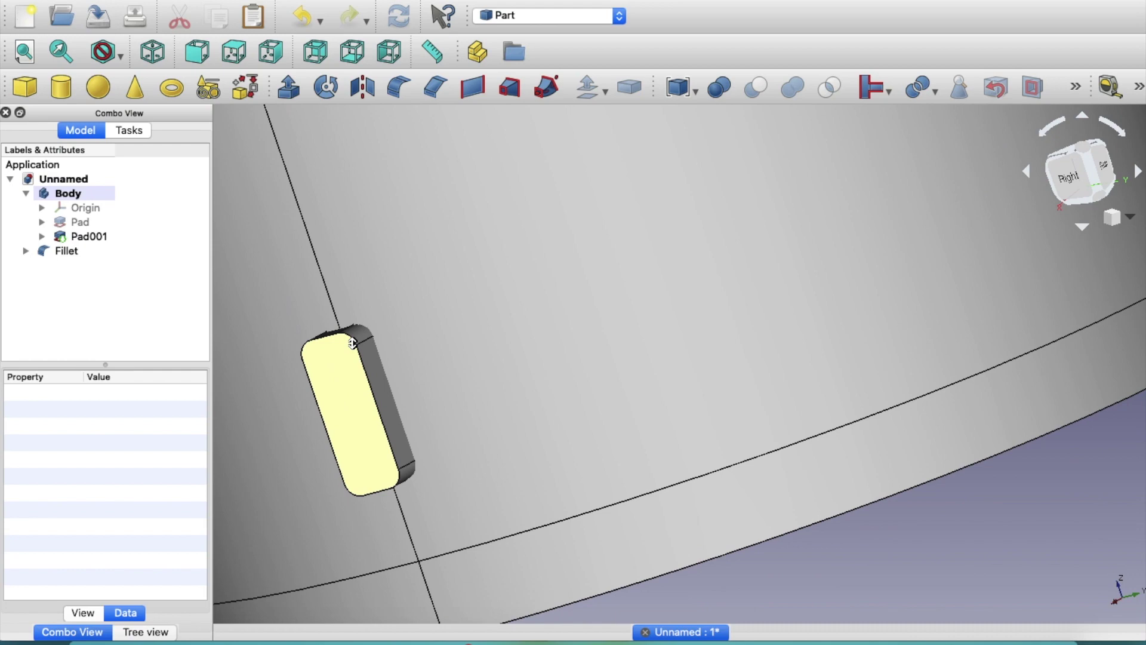
pyautogui.click(352, 343)
pyautogui.scroll(-2, 352, 343)
pyautogui.moveTo(353, 343); pyautogui.dragTo(440, 353, button='middle')
pyautogui.click(435, 353)
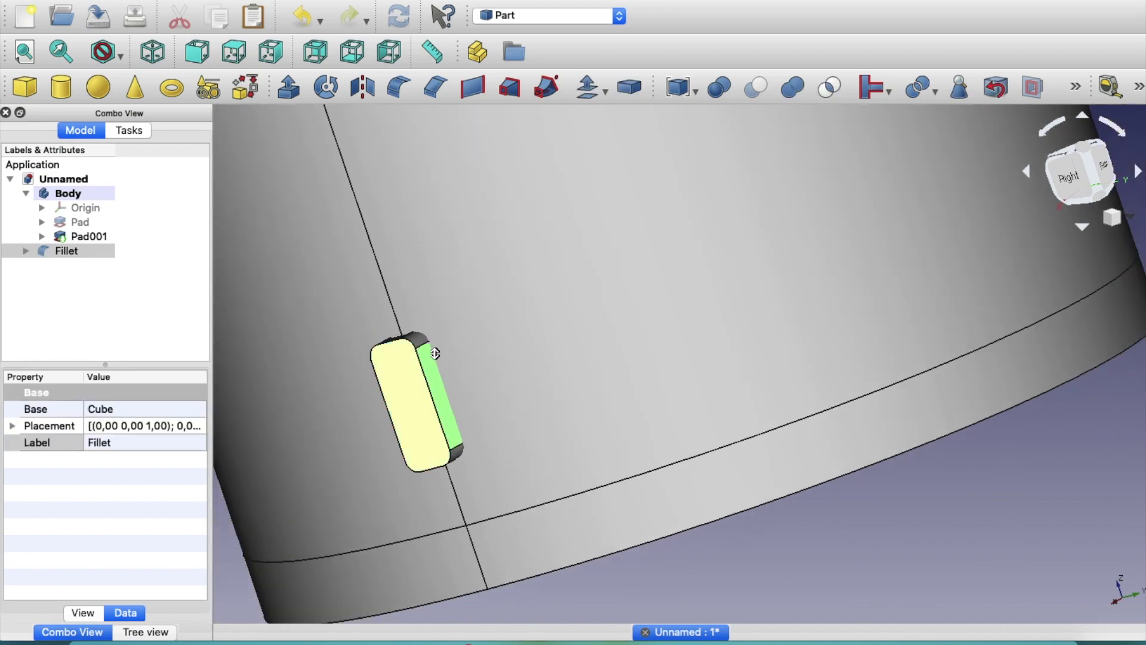
pyautogui.scroll(3, 524, 333)
pyautogui.scroll(-4, 448, 370)
pyautogui.scroll(1, 443, 373)
pyautogui.moveTo(443, 374); pyautogui.dragTo(684, 365, button='middle')
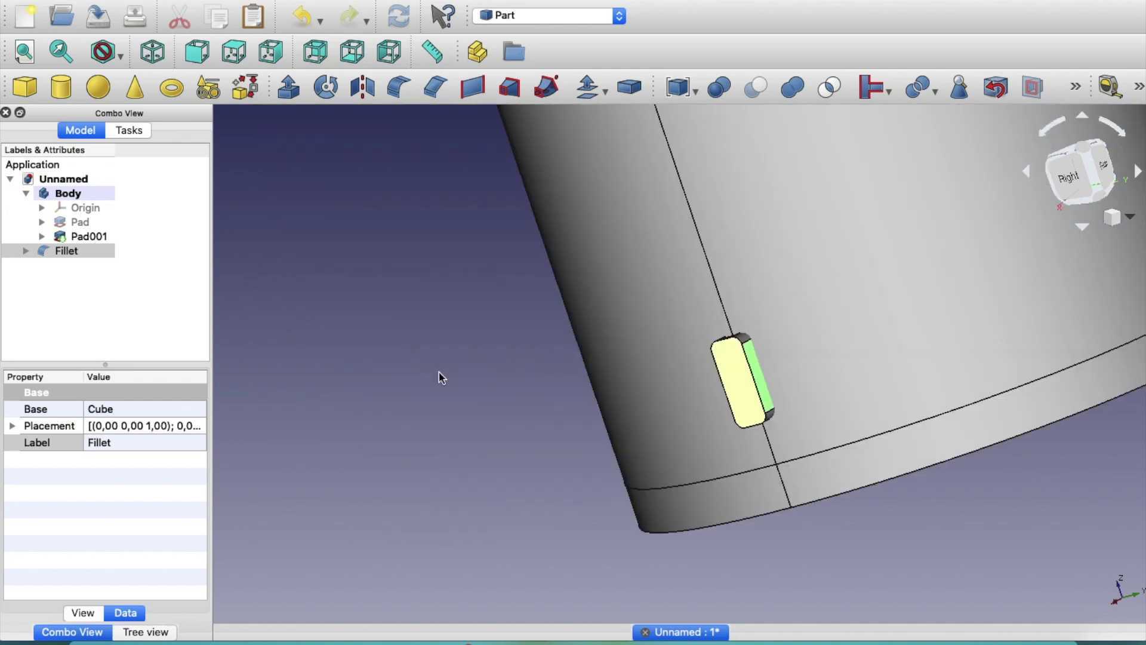
# Step: Edit the cube's fillet and set its radius to 1.5 mm
pyautogui.click(27, 252)
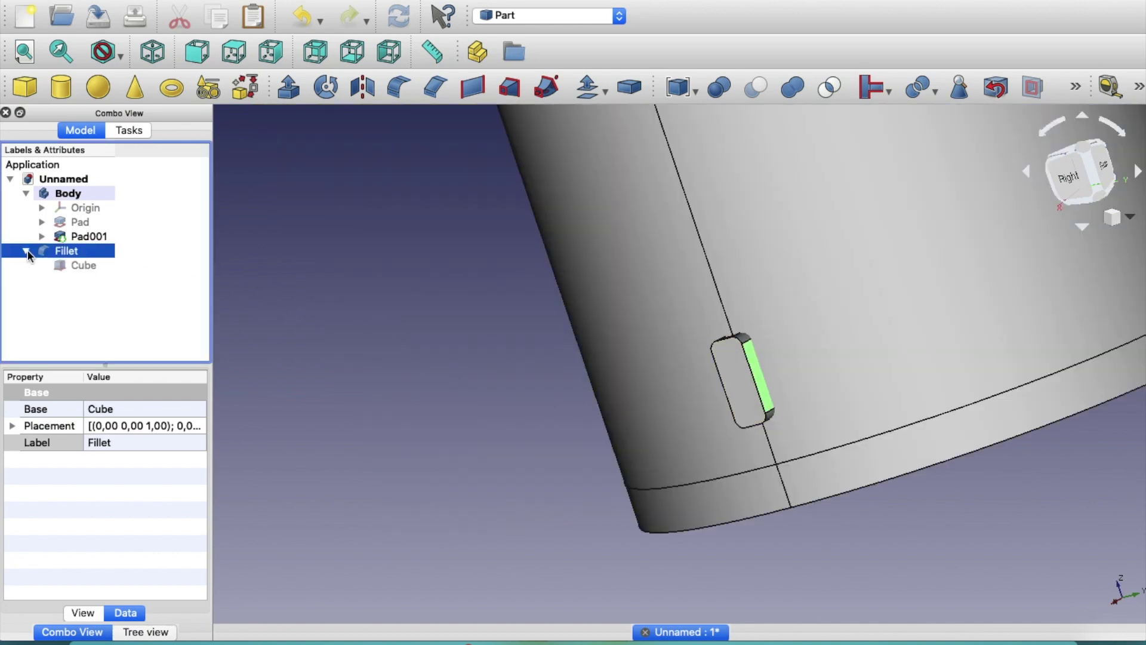
pyautogui.doubleClick(57, 252)
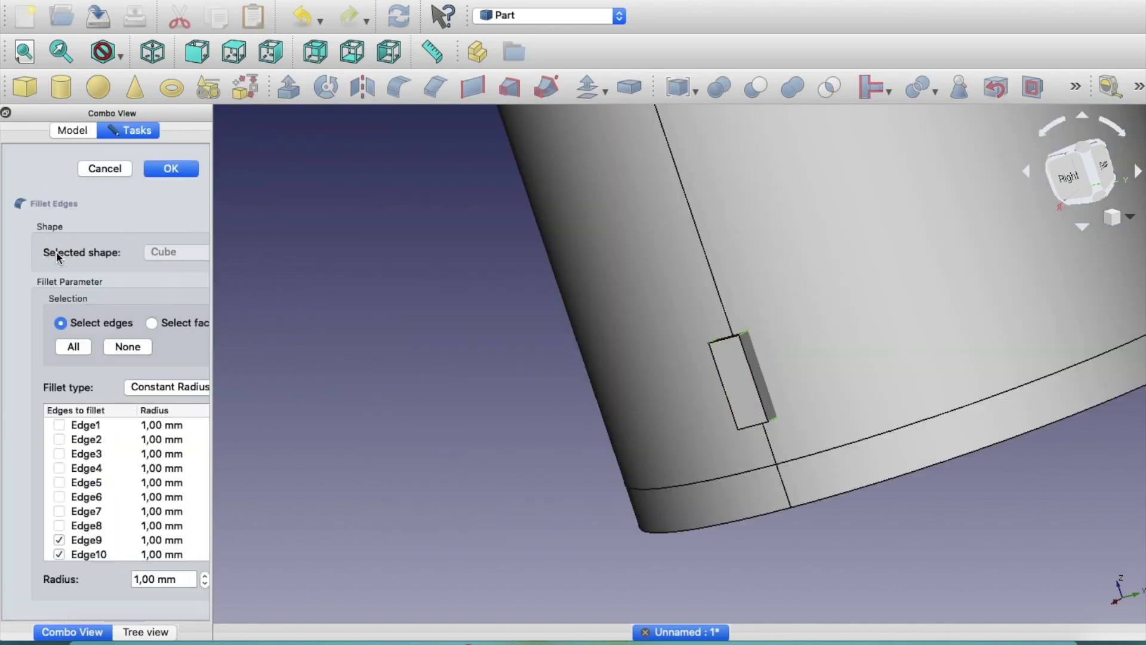
pyautogui.click(144, 578)
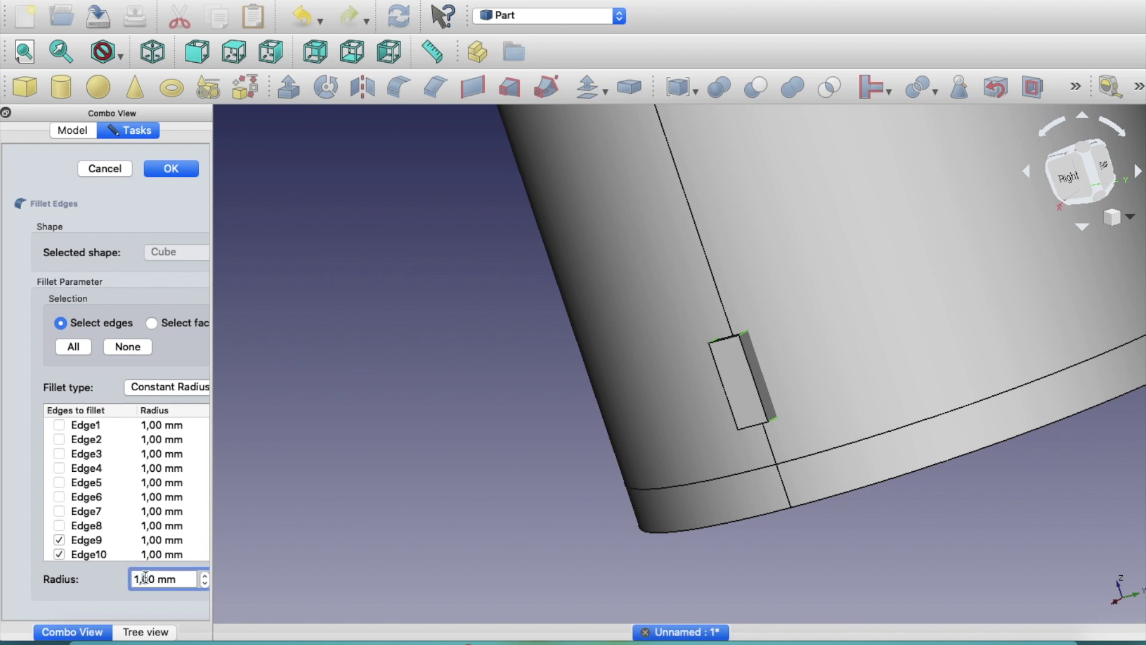
pyautogui.write('5')
pyautogui.press('Return')
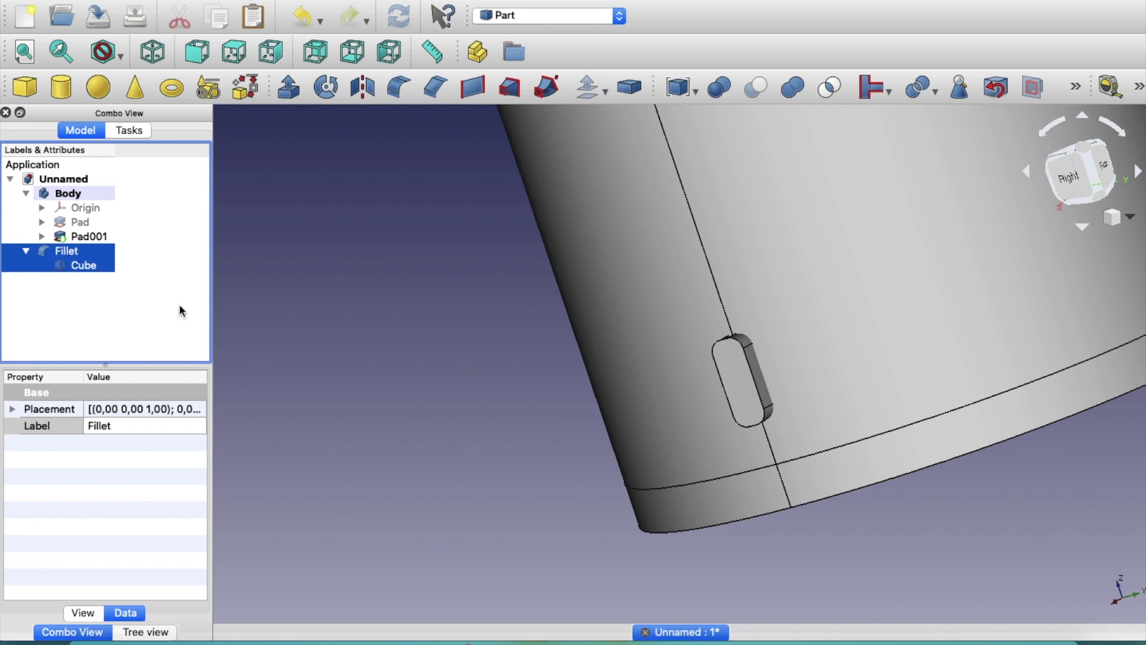
# Step: Select the 1.5 mm filleted cube and switch to the Draft workbench
pyautogui.click(26, 251)
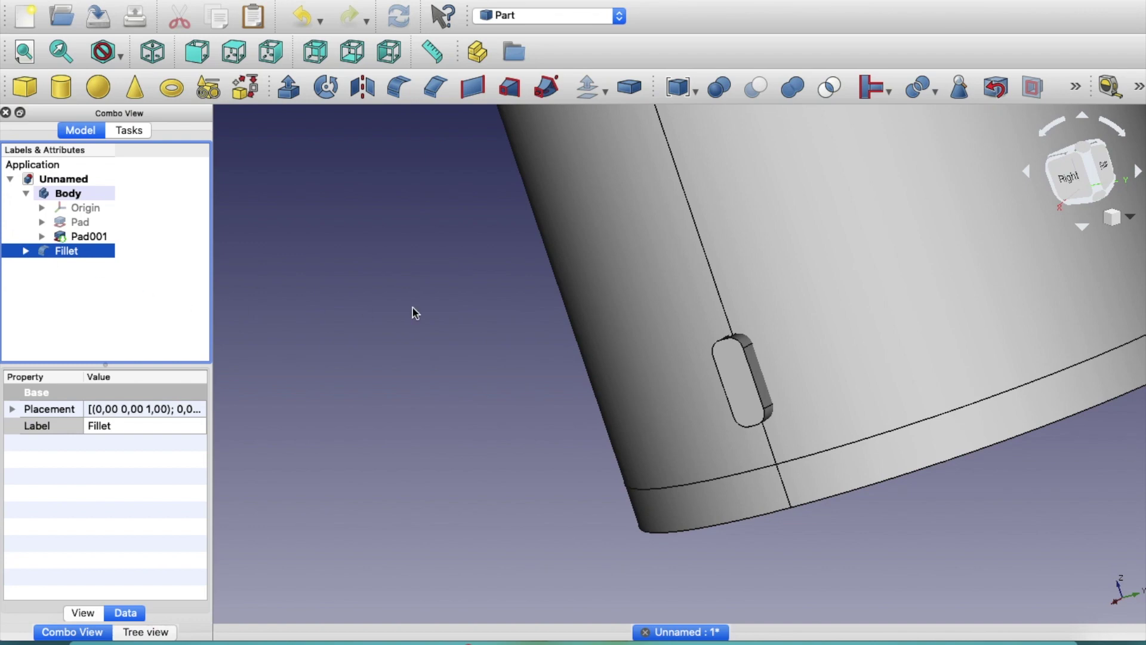
pyautogui.click(80, 252)
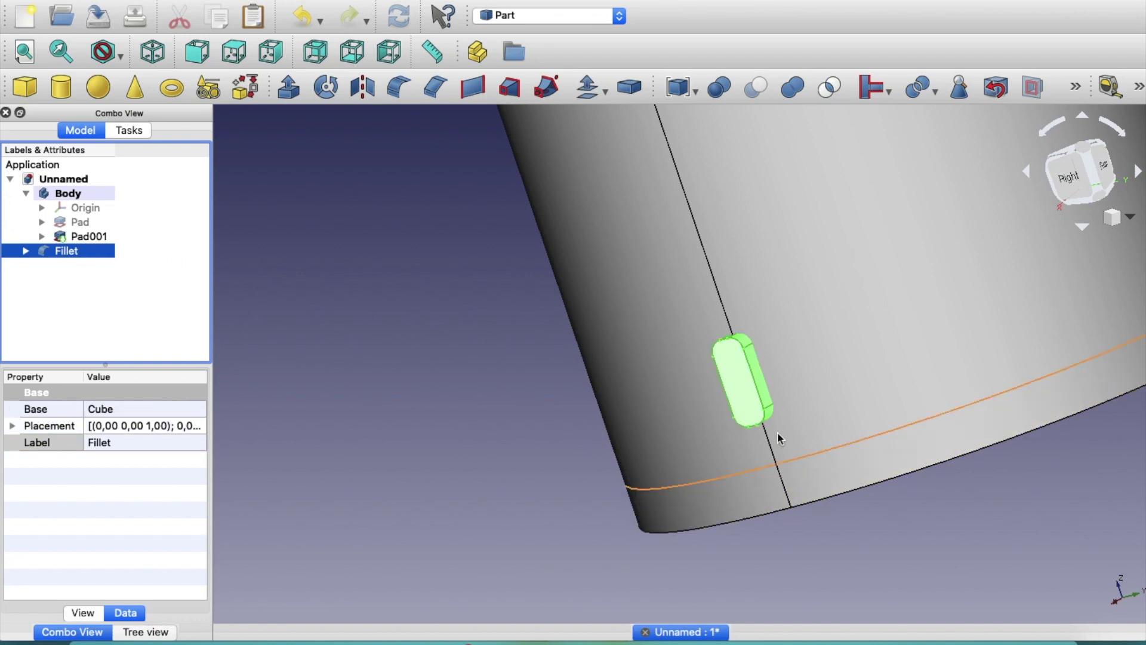
pyautogui.click(35, 57)
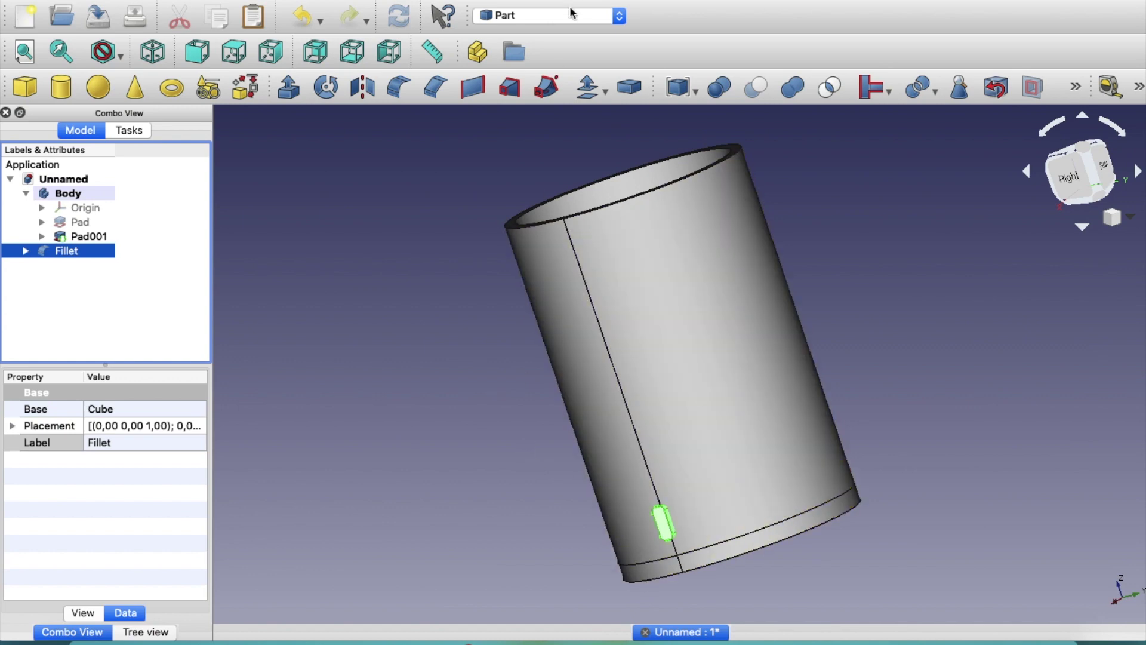
pyautogui.click(563, 22)
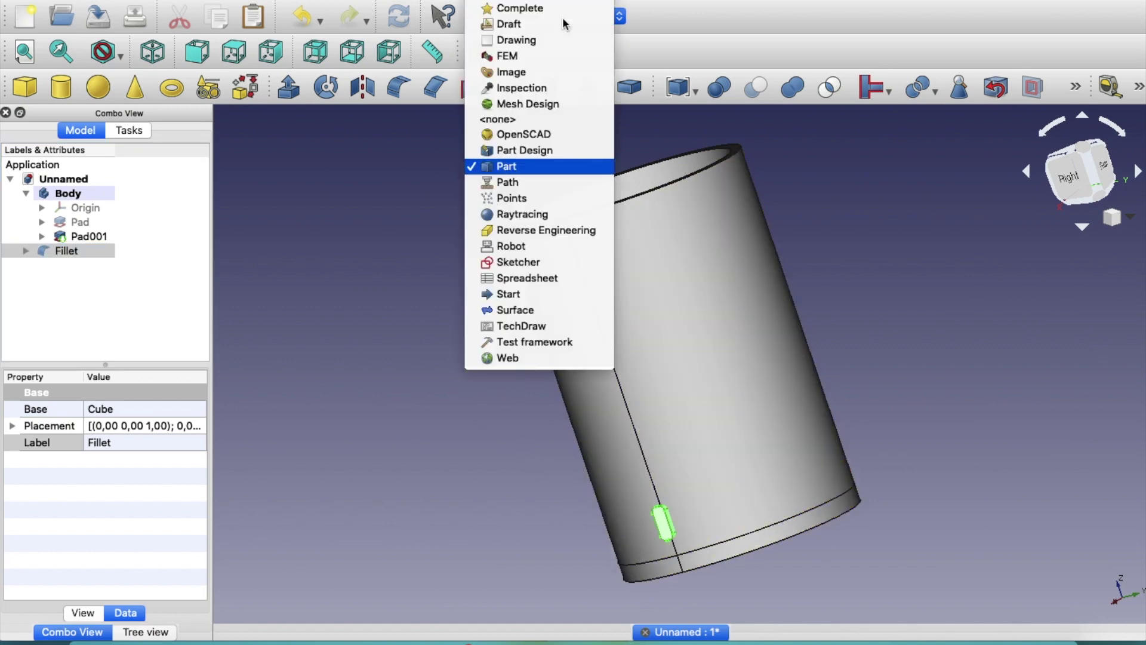
pyautogui.click(529, 28)
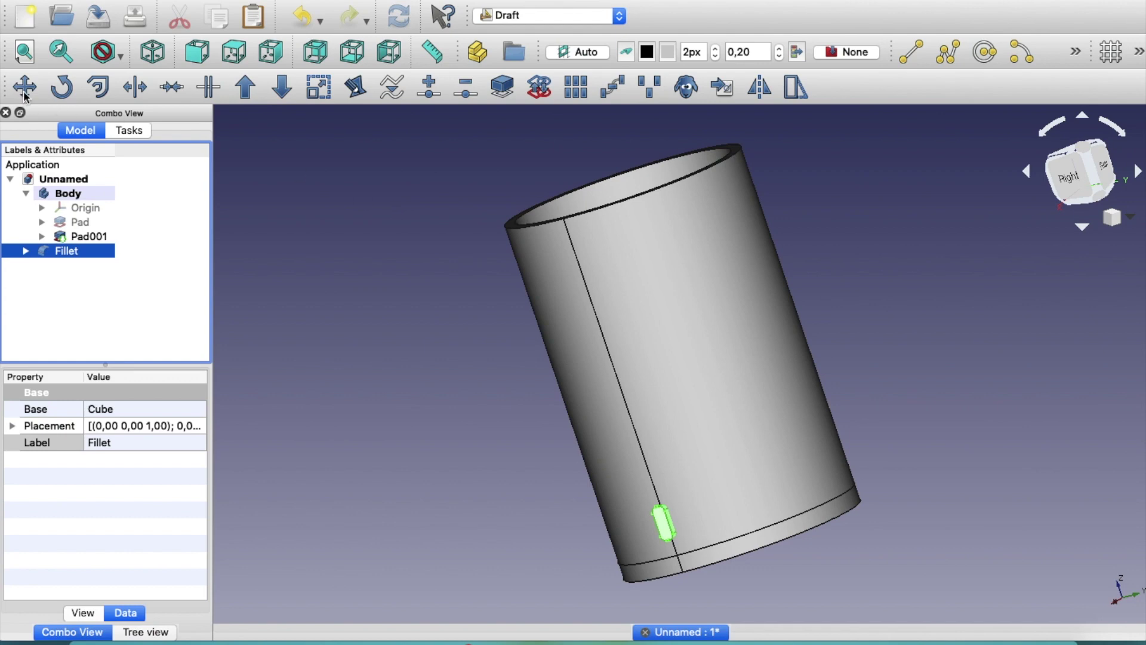
# Step: Create a Draft array from the filleted cube and set its array type to polar
pyautogui.click(75, 249)
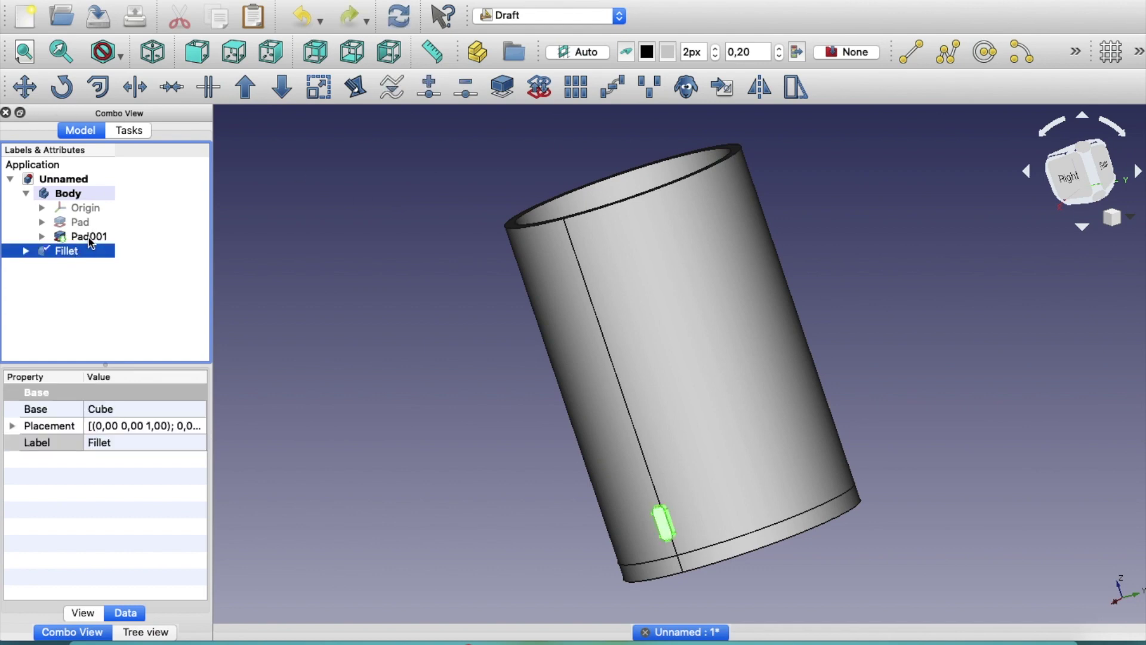
pyautogui.click(577, 88)
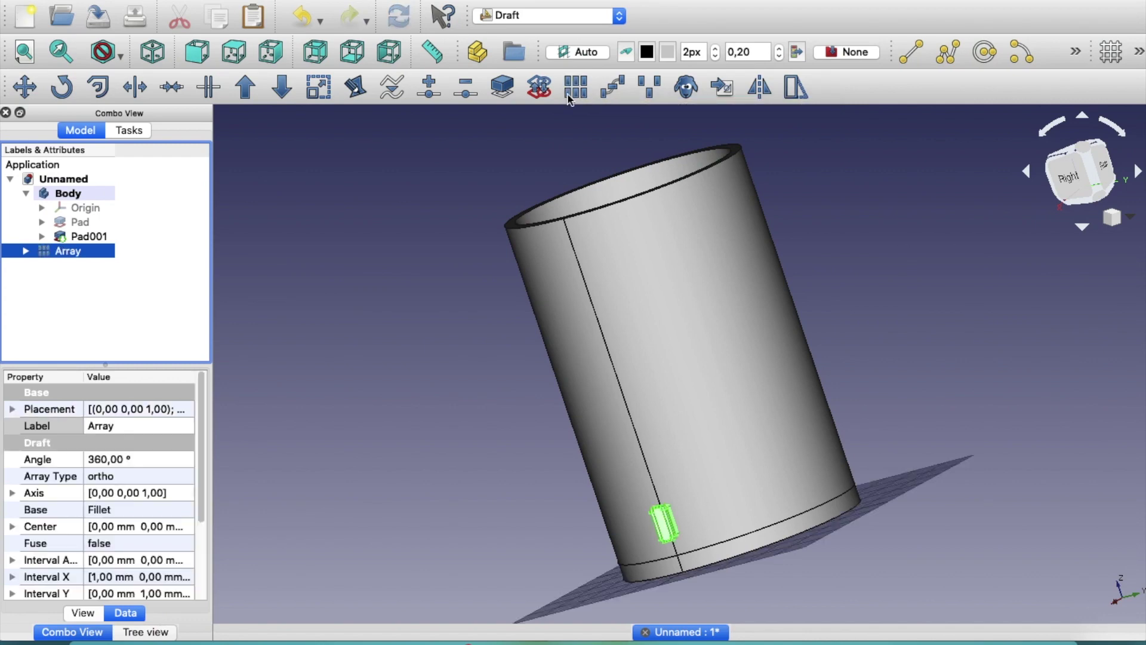
pyautogui.click(110, 477)
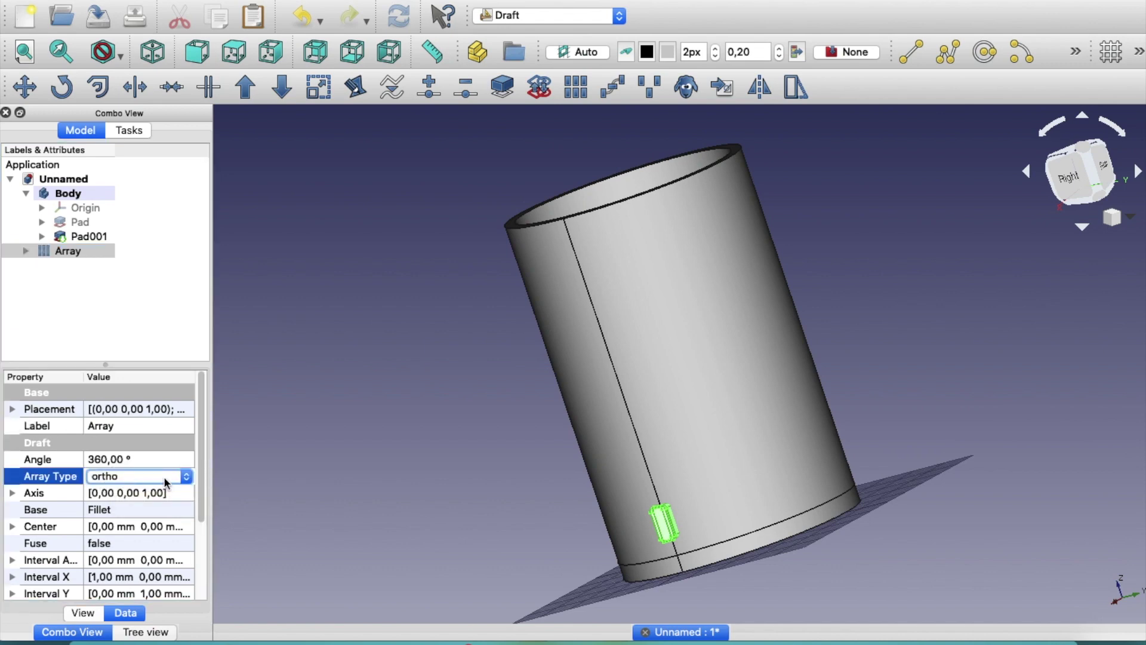
pyautogui.click(189, 477)
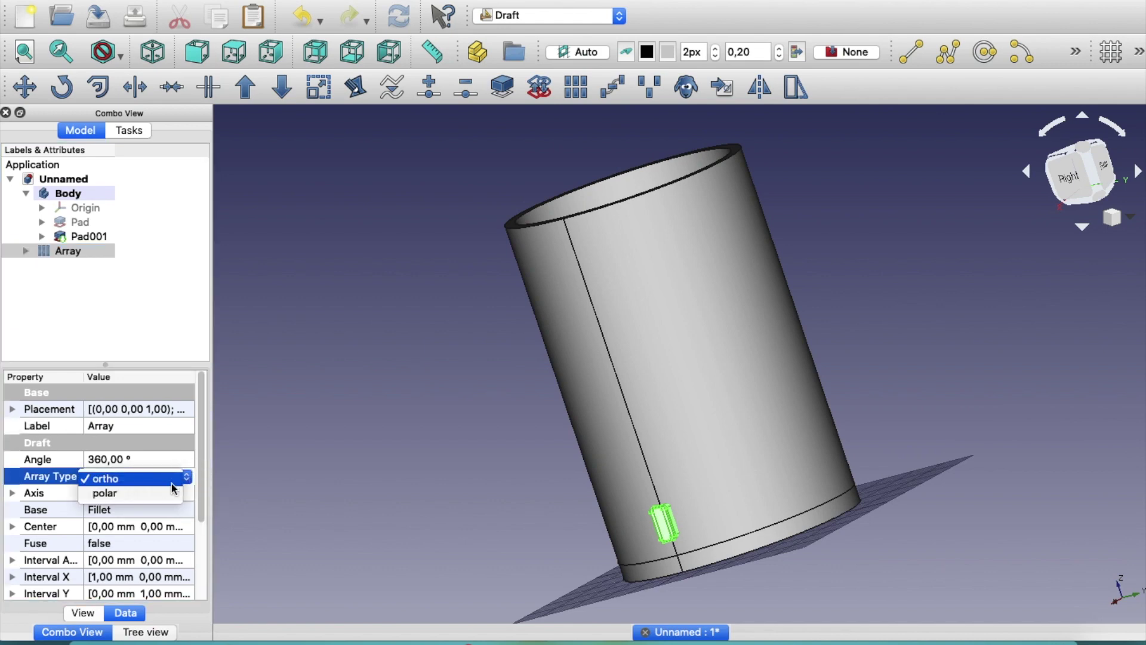
pyautogui.click(138, 493)
# Step: Set the array's number of copies to 1 in both the X and Y directions
pyautogui.moveTo(201, 391); pyautogui.dragTo(199, 443)
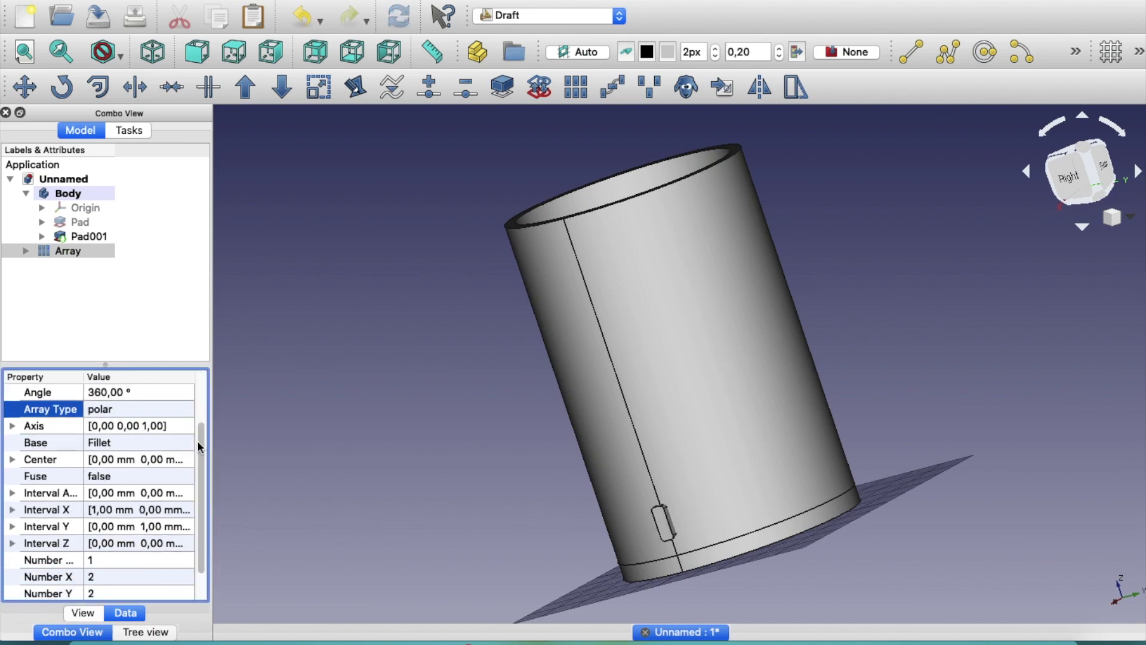
pyautogui.moveTo(198, 445); pyautogui.dragTo(191, 469)
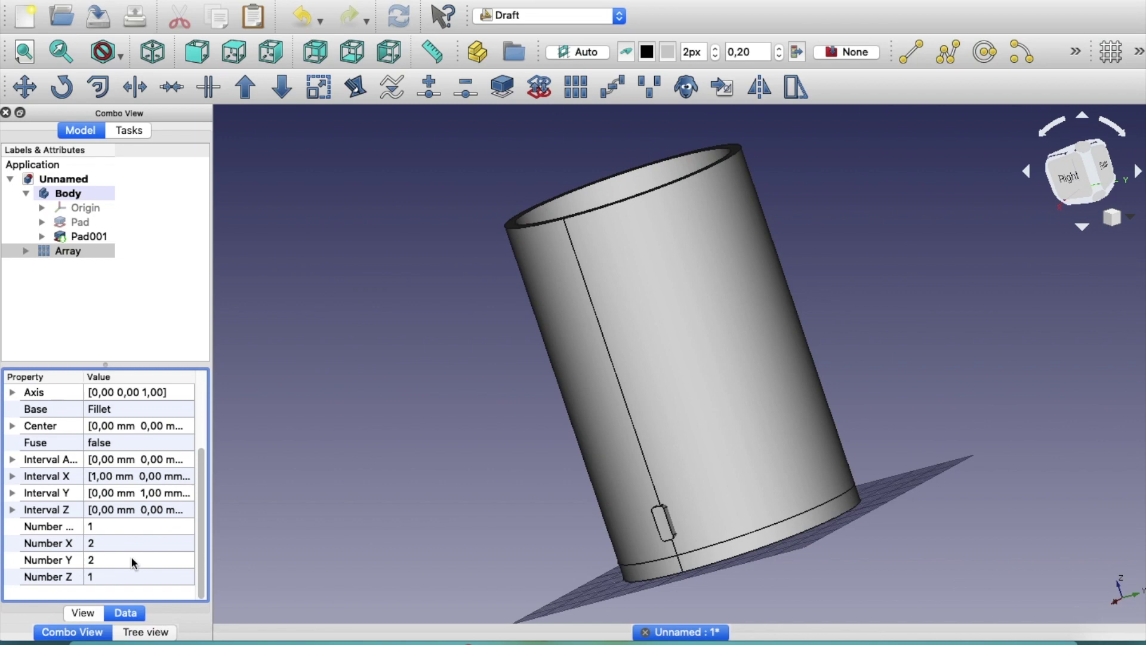
pyautogui.click(102, 542)
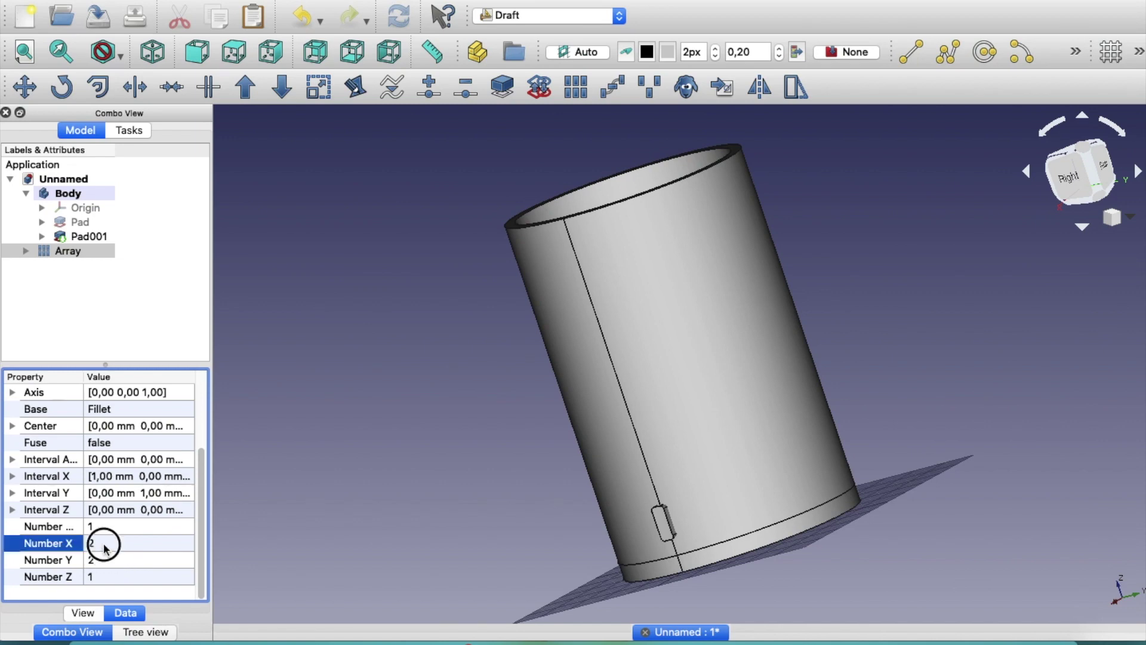
pyautogui.write('1')
pyautogui.click(98, 561)
pyautogui.write('1')
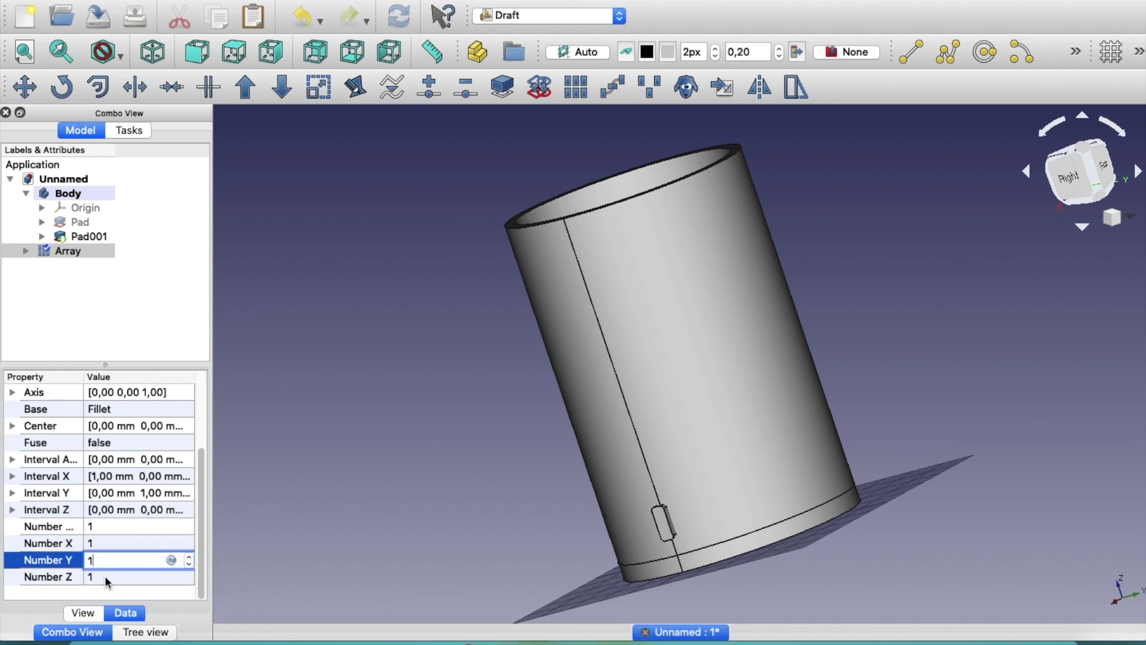
# Step: Try 16 and 12 as the array's number of copies in the Z direction
pyautogui.click(109, 577)
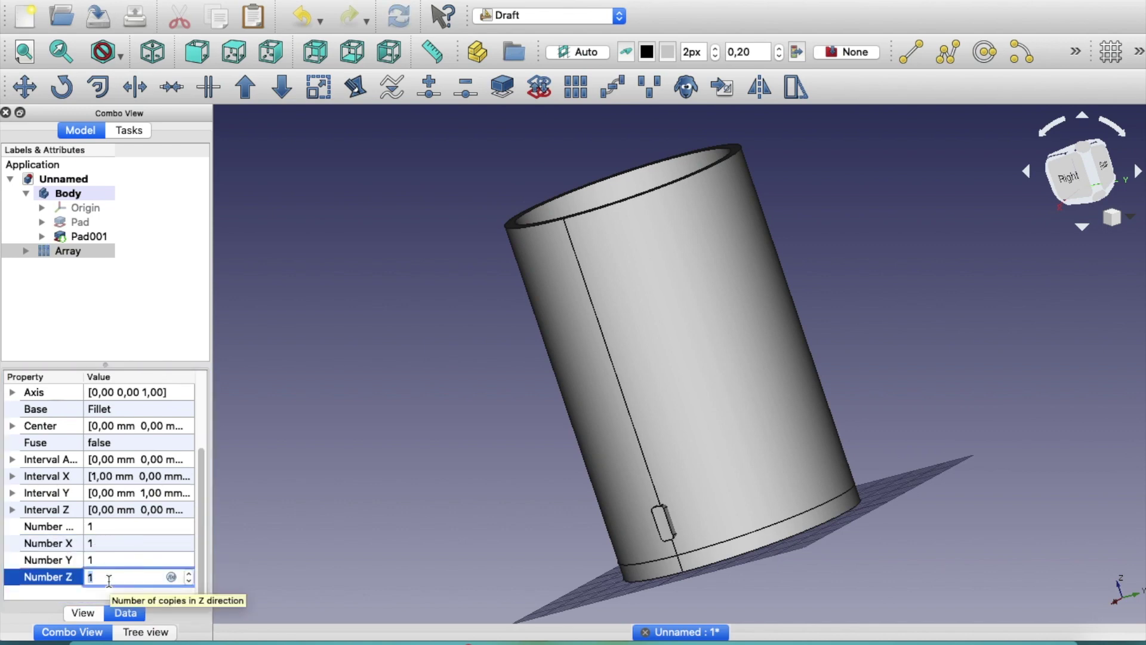
pyautogui.write('16')
pyautogui.press('Return')
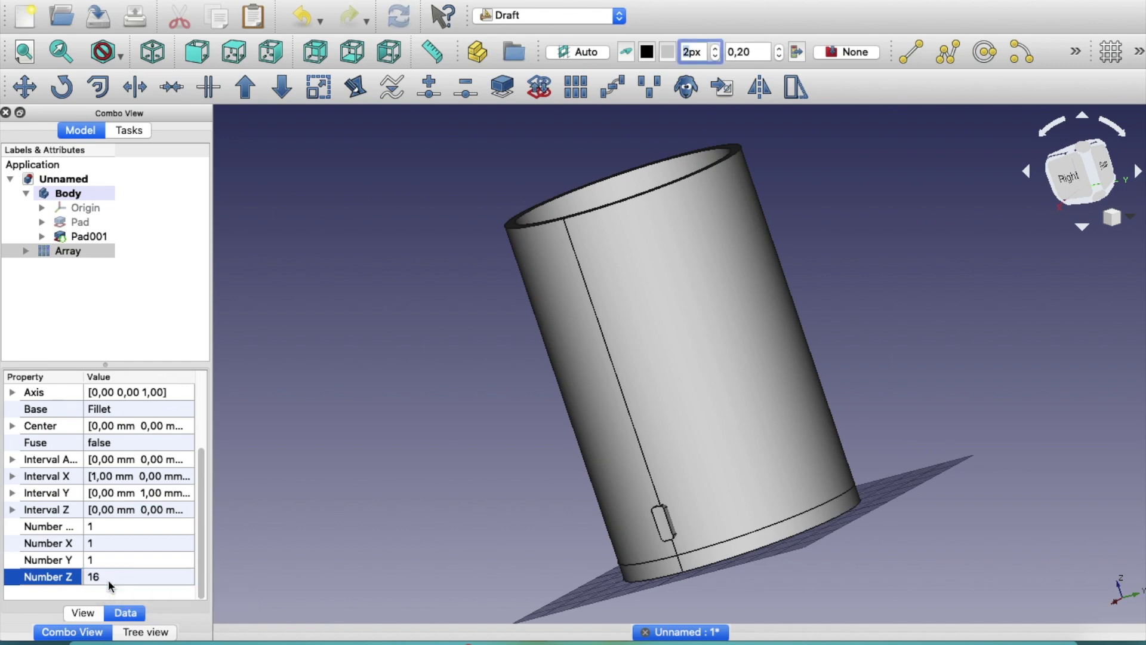
pyautogui.click(109, 579)
pyautogui.write('12')
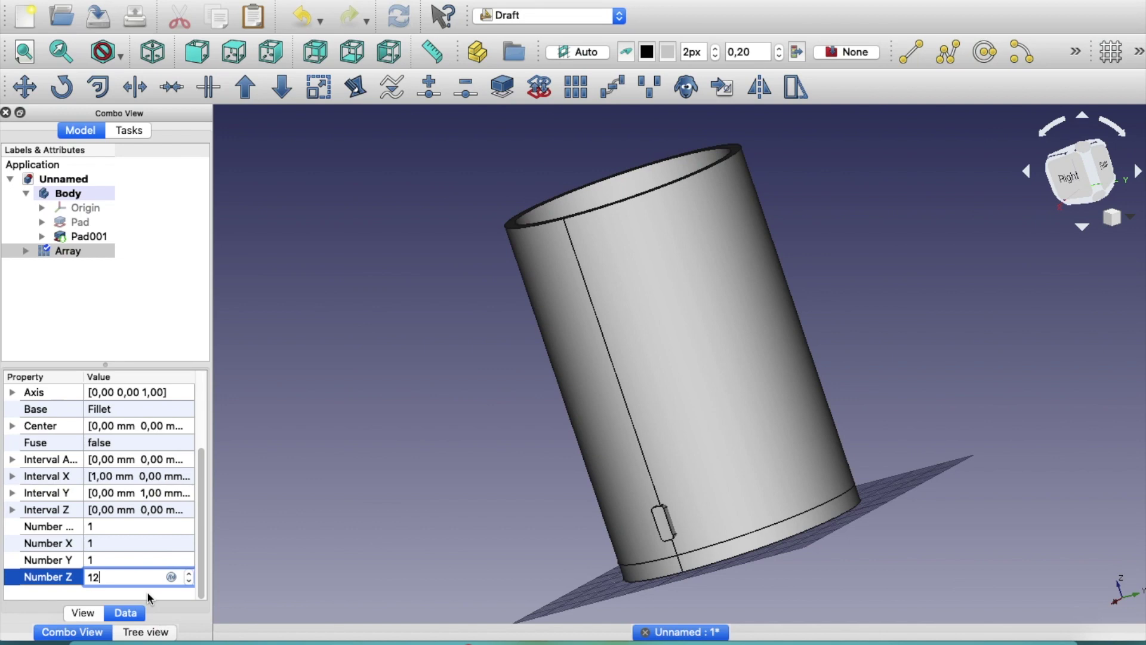
pyautogui.press('Return')
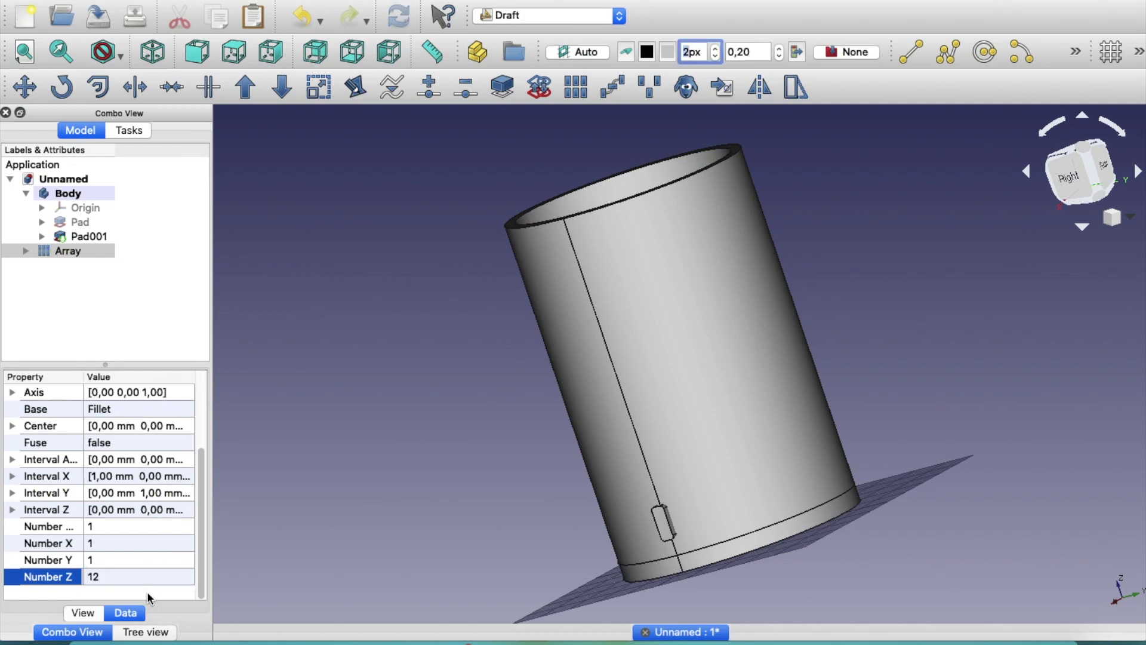
# Step: Examine the polar array's Z interval, axis and copy-count properties
pyautogui.click(191, 524)
pyautogui.click(192, 509)
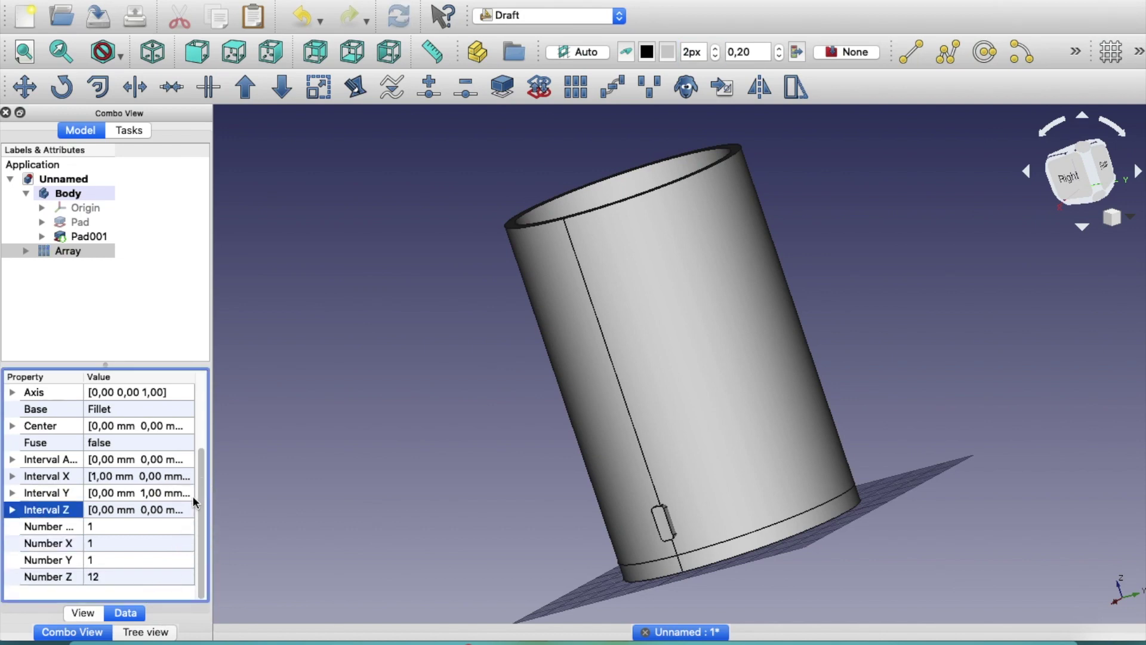
pyautogui.moveTo(203, 492)
pyautogui.mouseDown()
pyautogui.moveTo(204, 428)
pyautogui.moveTo(196, 488)
pyautogui.mouseUp()
pyautogui.click(12, 526)
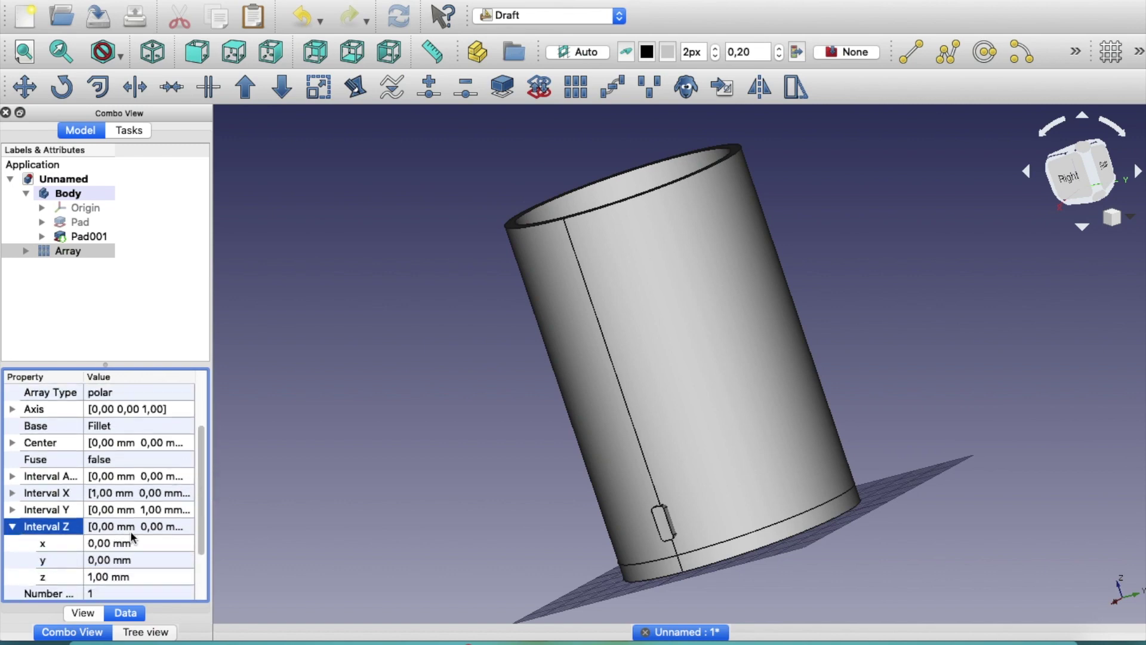
pyautogui.moveTo(203, 503); pyautogui.dragTo(192, 554)
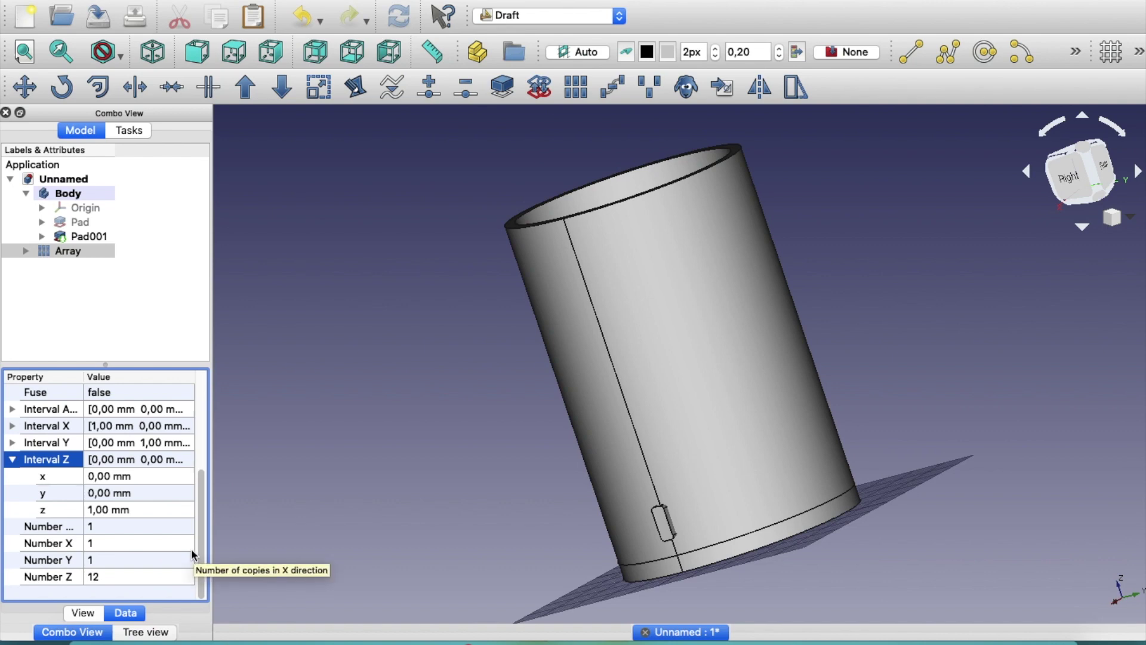
pyautogui.moveTo(203, 534); pyautogui.dragTo(204, 467)
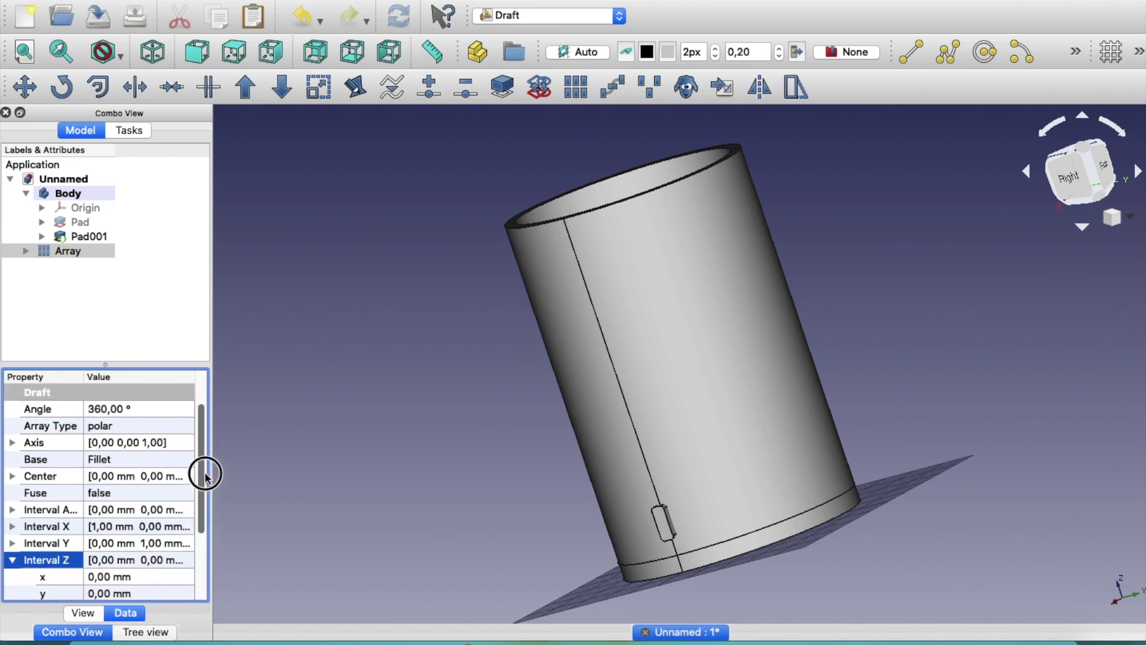
pyautogui.click(18, 445)
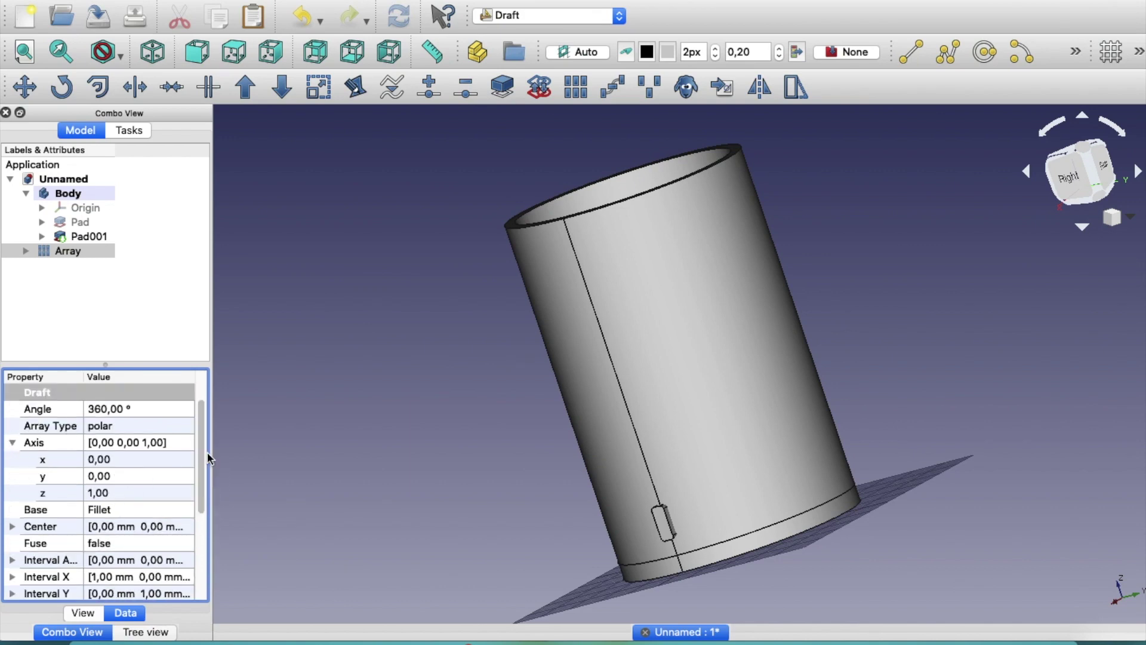
pyautogui.moveTo(203, 463); pyautogui.dragTo(187, 539)
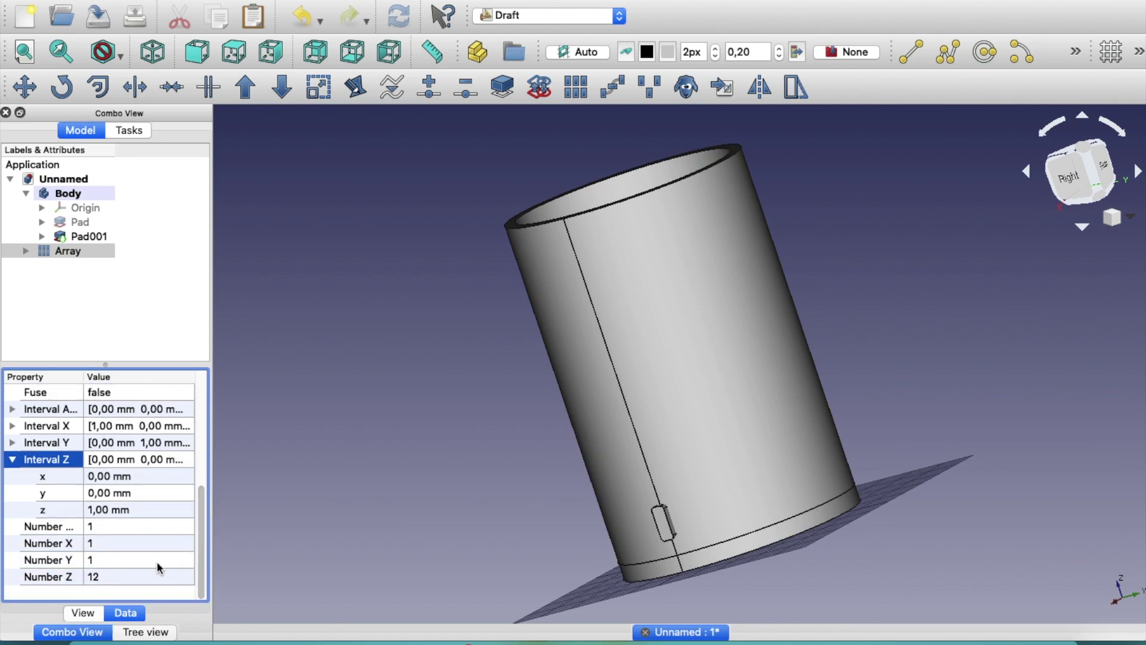
# Step: Set the array's polar number to 15 and its number of copies in Z to 1
pyautogui.click(50, 532)
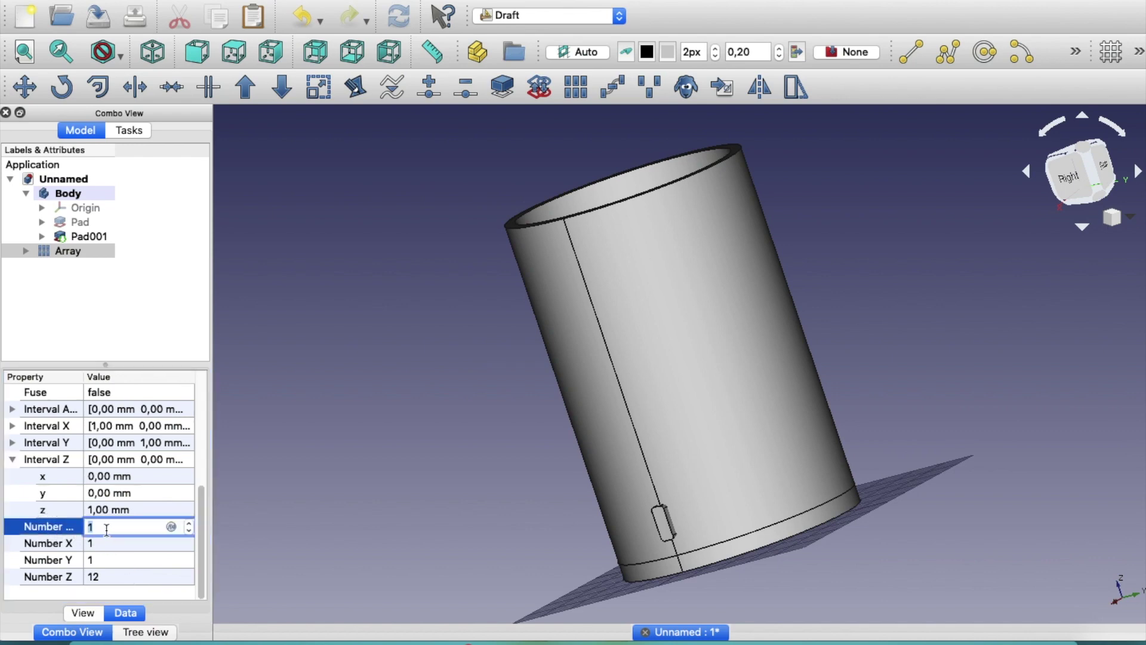
pyautogui.write('15')
pyautogui.press('Return')
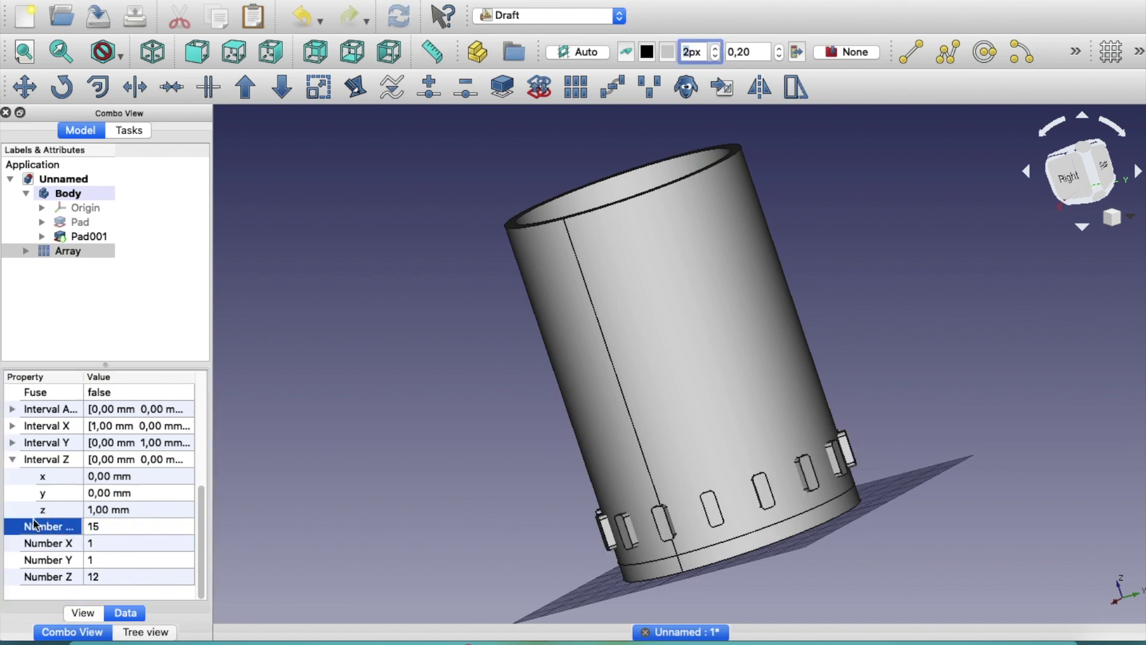
pyautogui.click(106, 577)
pyautogui.write('1')
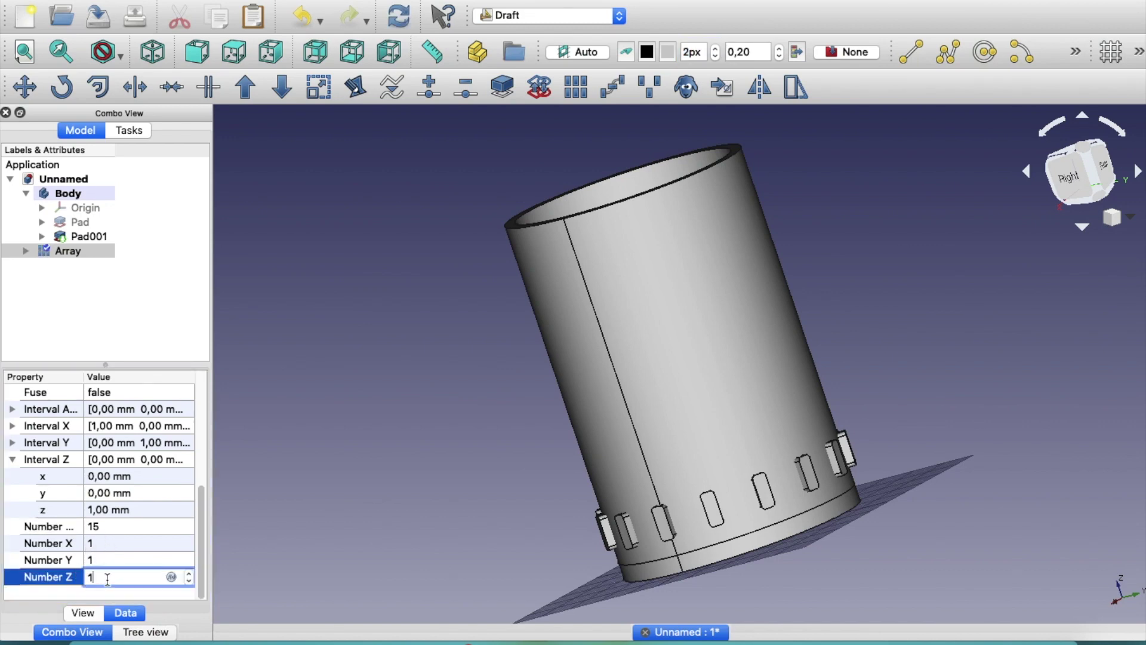
pyautogui.click(53, 526)
# Step: Increase the array's polar number to 20 cubes around the cup wall
pyautogui.moveTo(260, 456); pyautogui.dragTo(527, 433, button='middle')
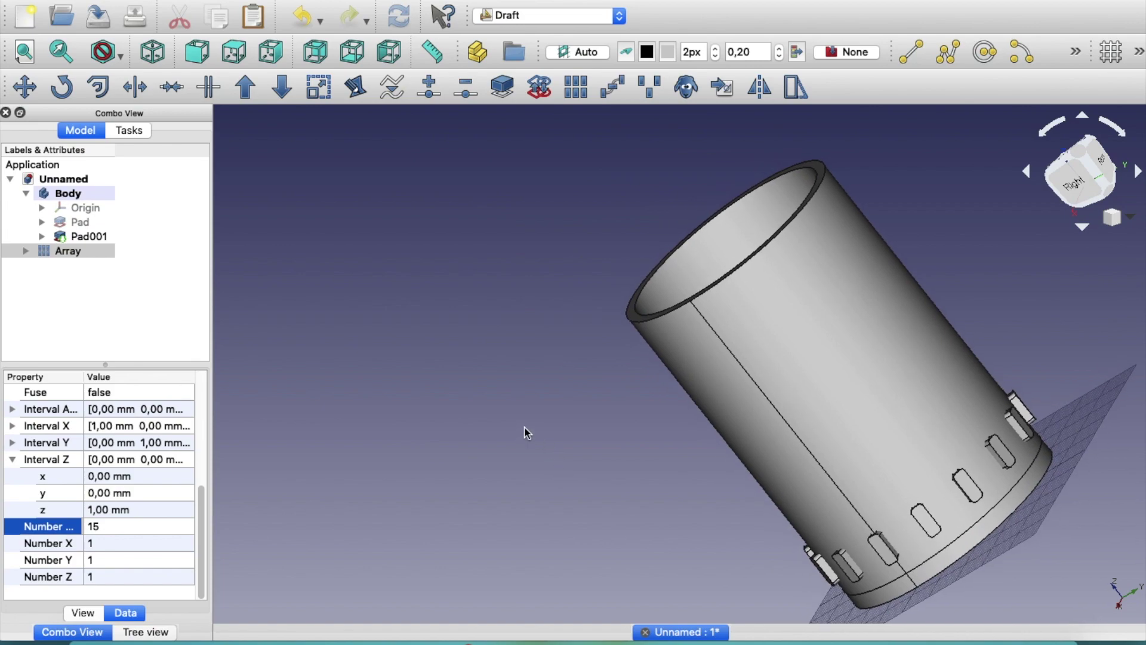
pyautogui.moveTo(595, 242); pyautogui.dragTo(575, 430, button='middle')
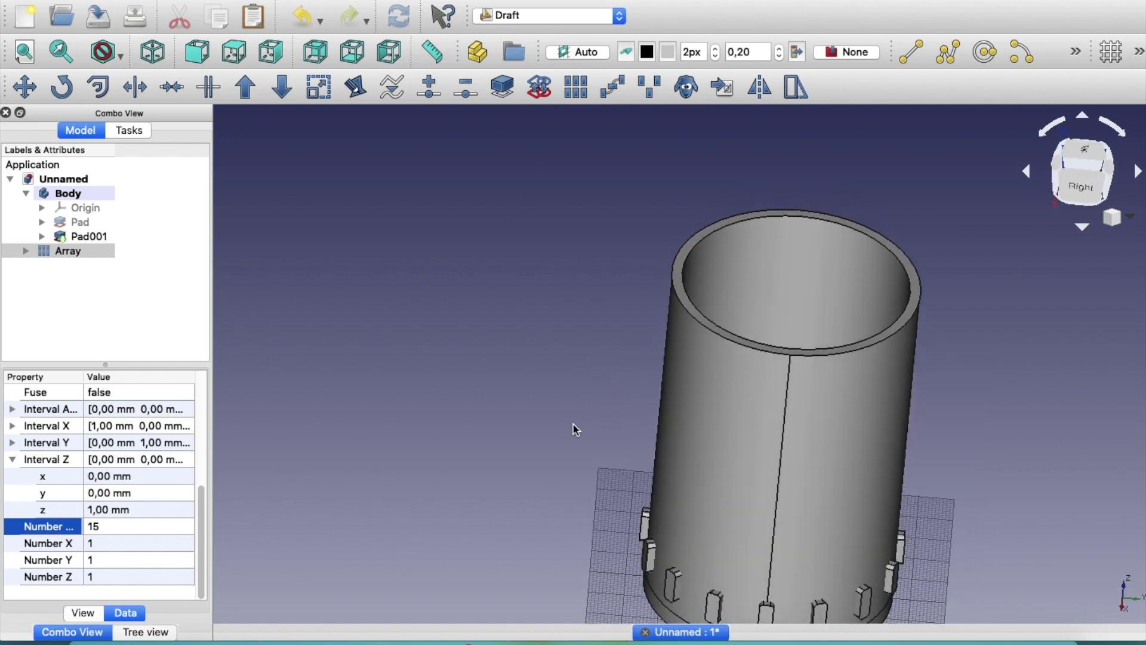
pyautogui.scroll(-5, 564, 434)
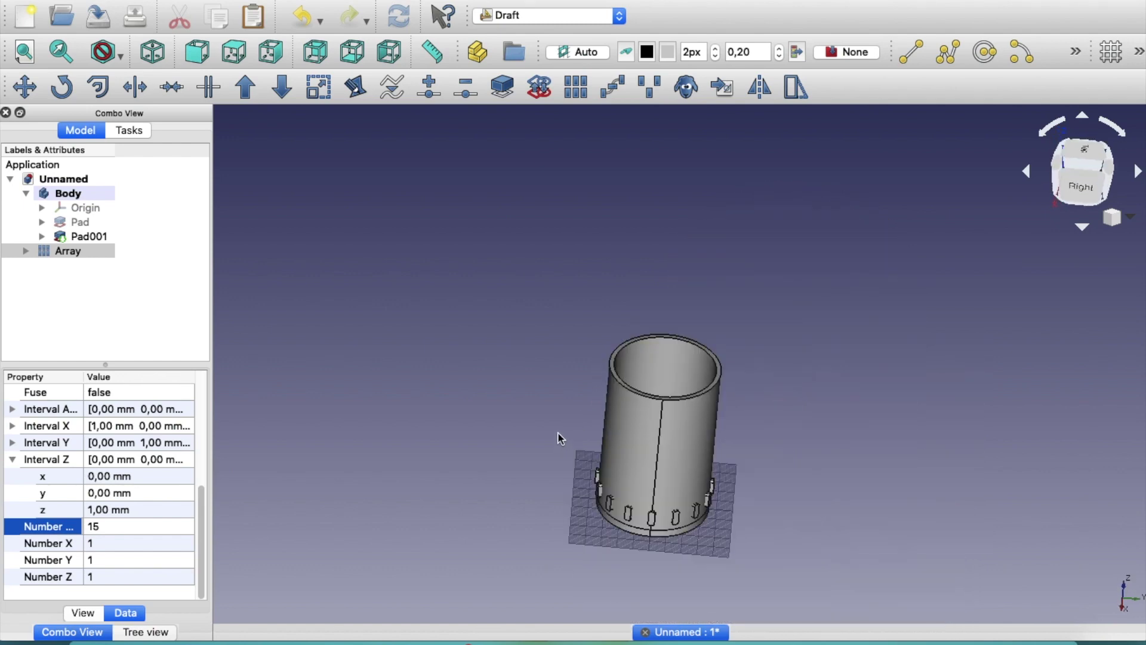
pyautogui.click(86, 527)
pyautogui.write('20')
pyautogui.press('Return')
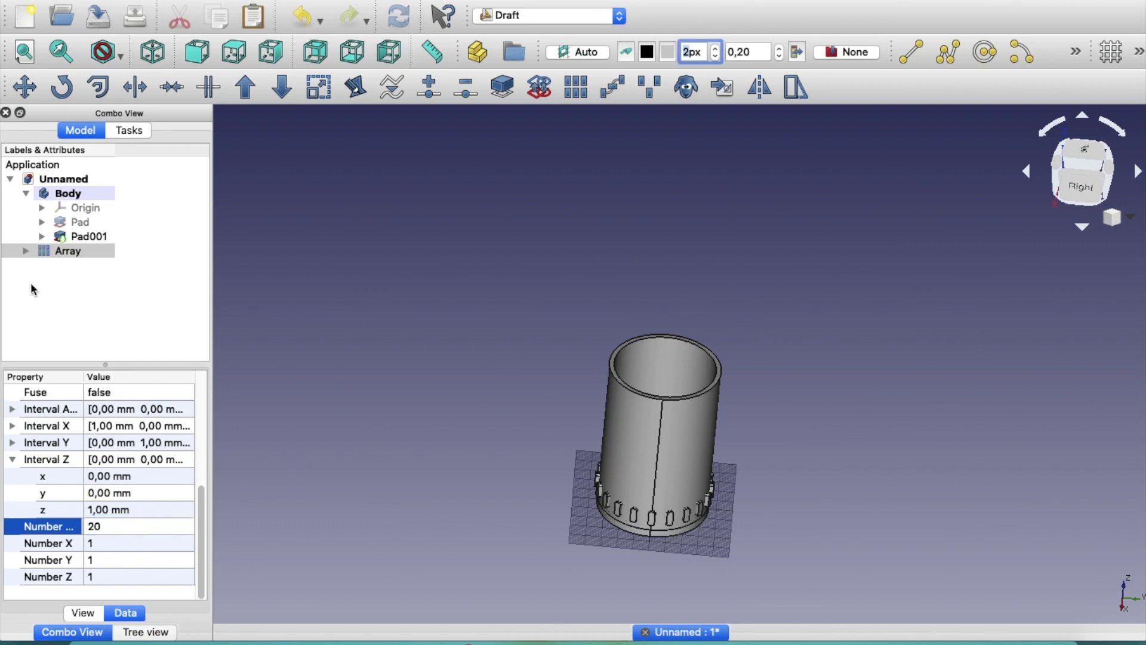
# Step: Create a second Draft array based on the polar ring of cubes
pyautogui.click(24, 256)
pyautogui.click(48, 255)
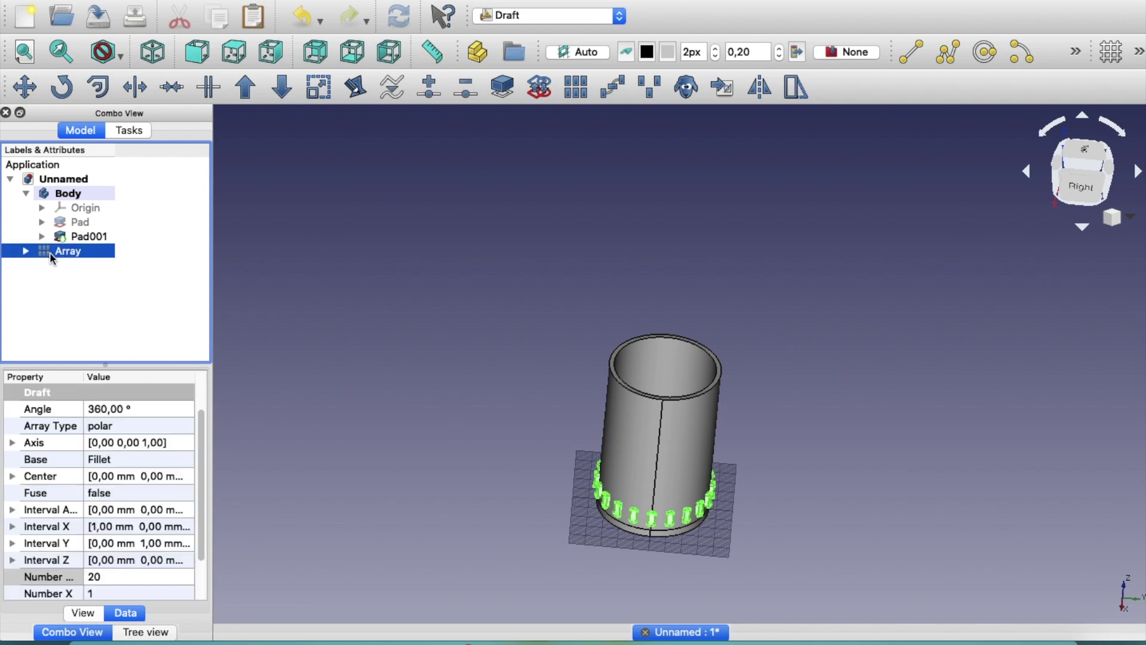
pyautogui.click(575, 87)
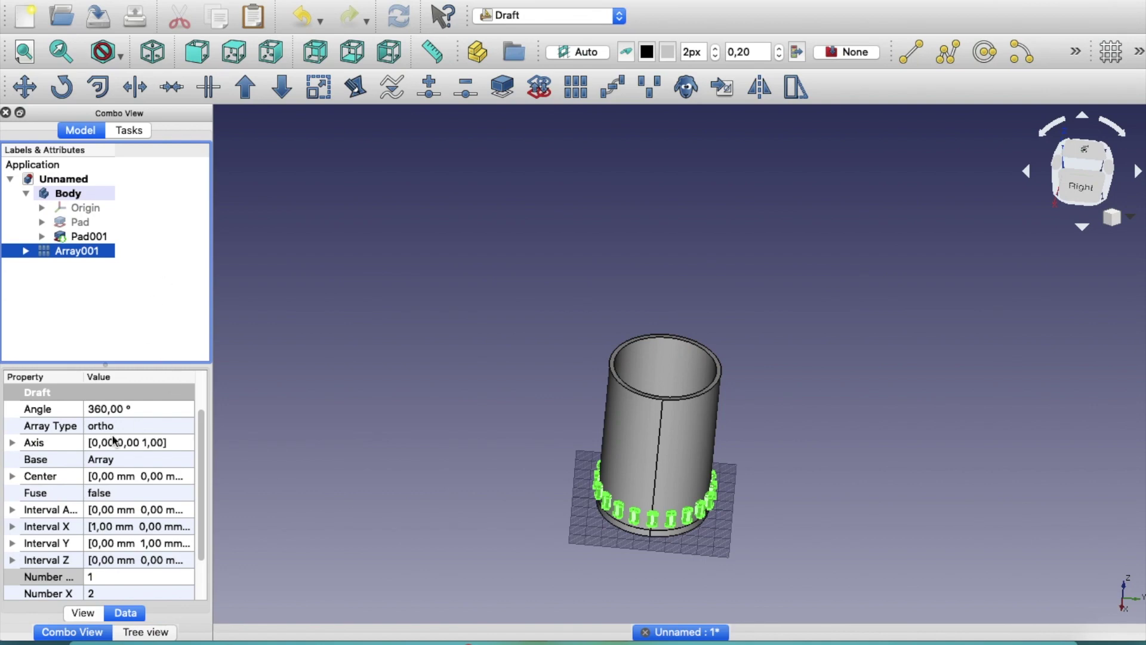
# Step: Set the z component of the second array's Interval Z to 15 mm
pyautogui.click(13, 442)
pyautogui.click(13, 442)
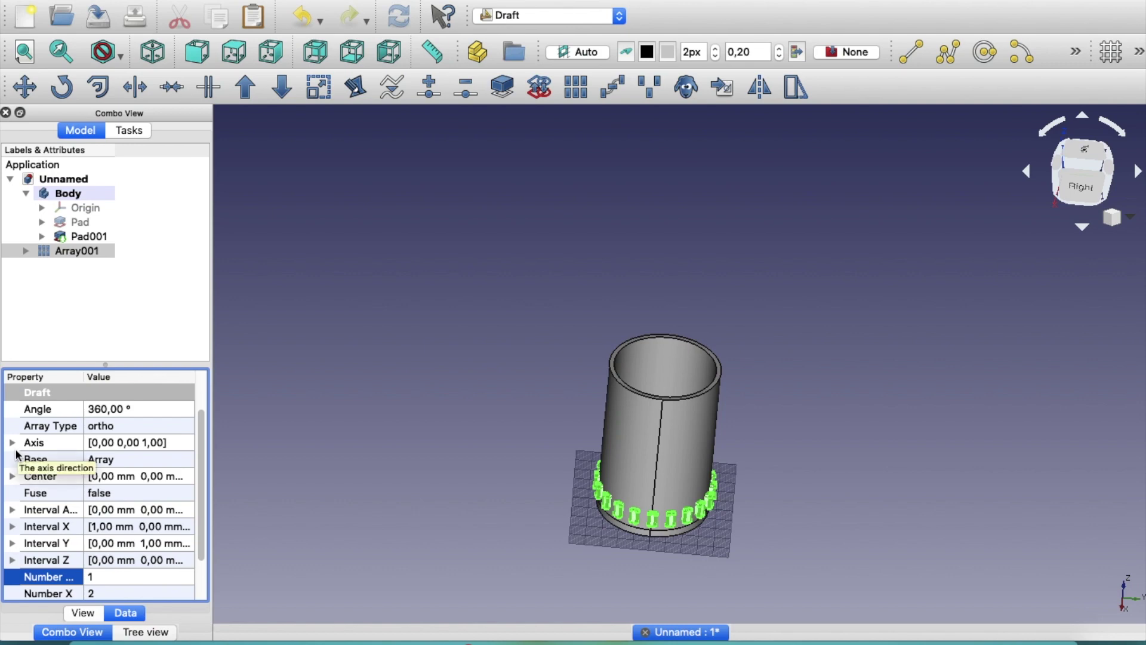
pyautogui.click(12, 561)
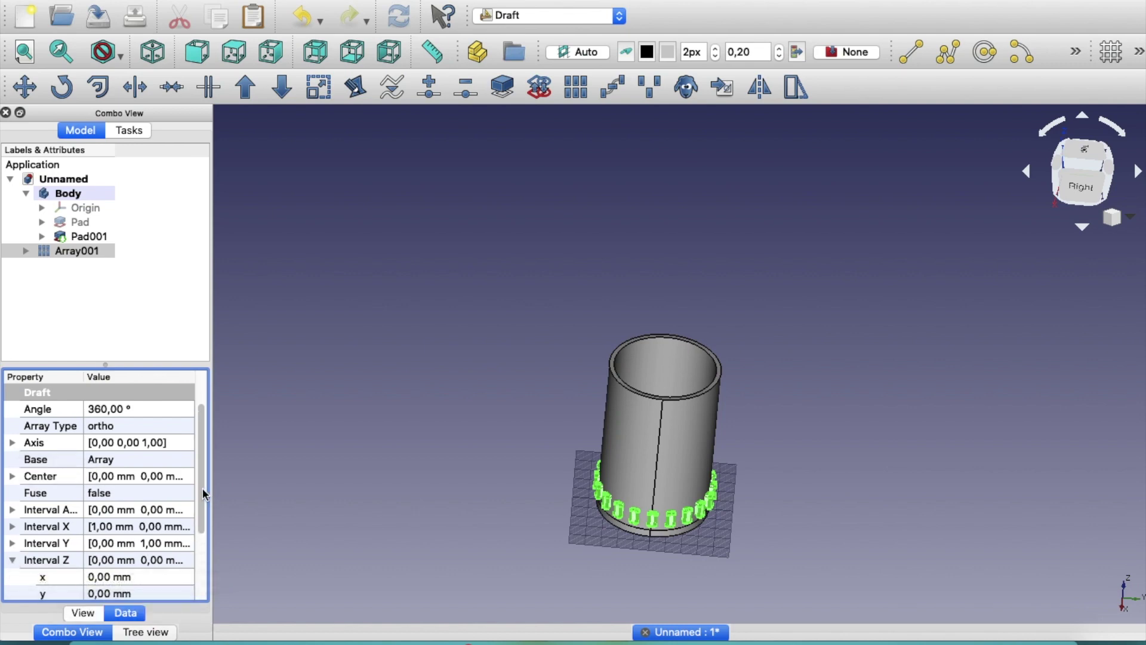
pyautogui.moveTo(205, 497); pyautogui.dragTo(199, 538)
pyautogui.click(112, 526)
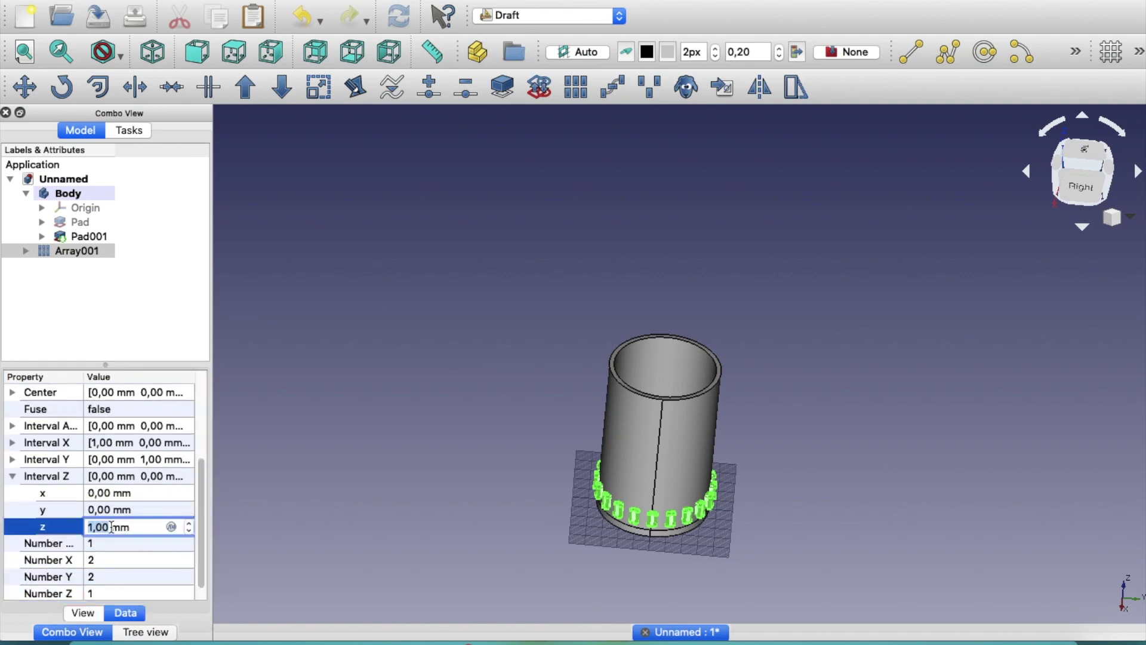
pyautogui.write('15')
pyautogui.press('Return')
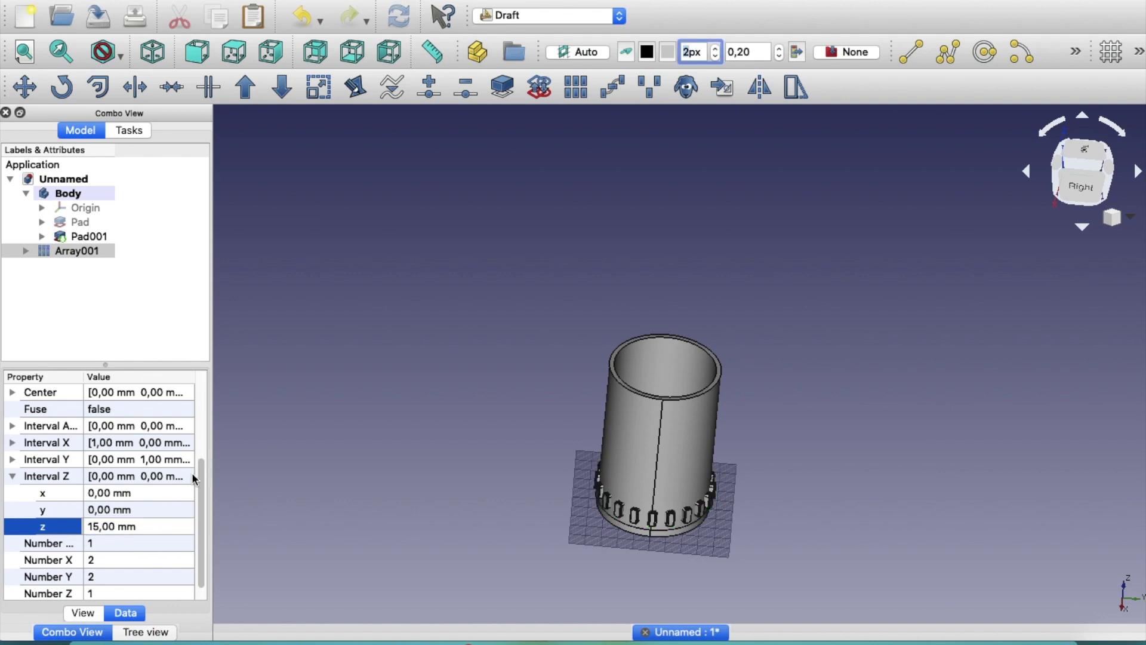
# Step: Set the second array's number of copies to 1 in X, 1 in Y and 6 in Z
pyautogui.moveTo(198, 474); pyautogui.dragTo(198, 491)
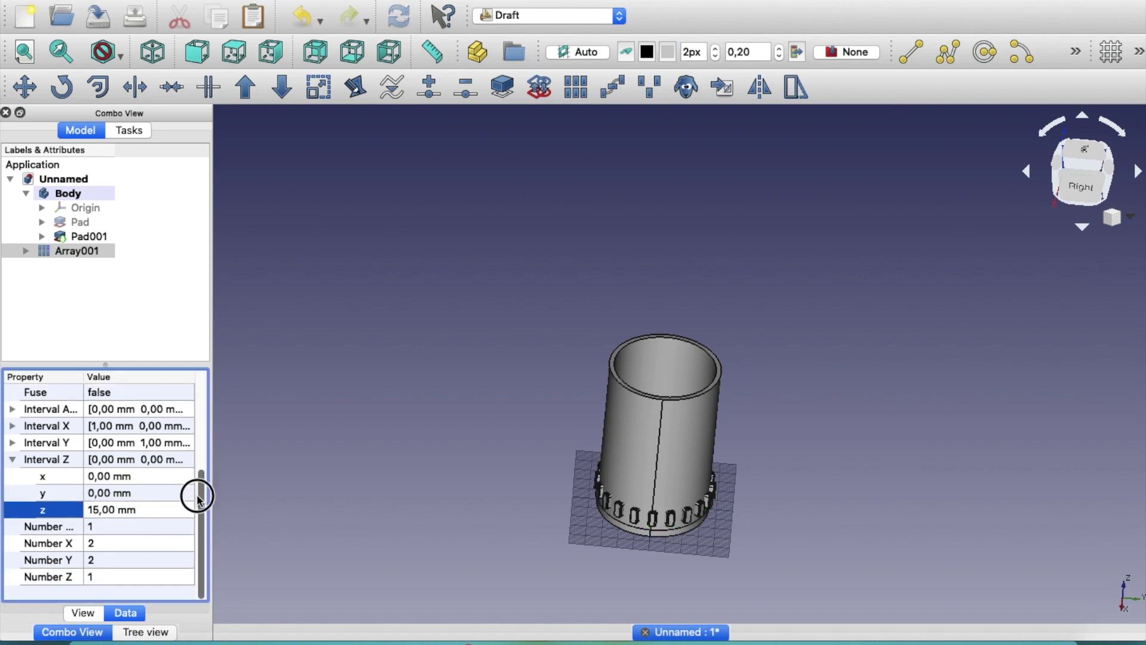
pyautogui.click(116, 545)
pyautogui.click(103, 560)
pyautogui.write('1')
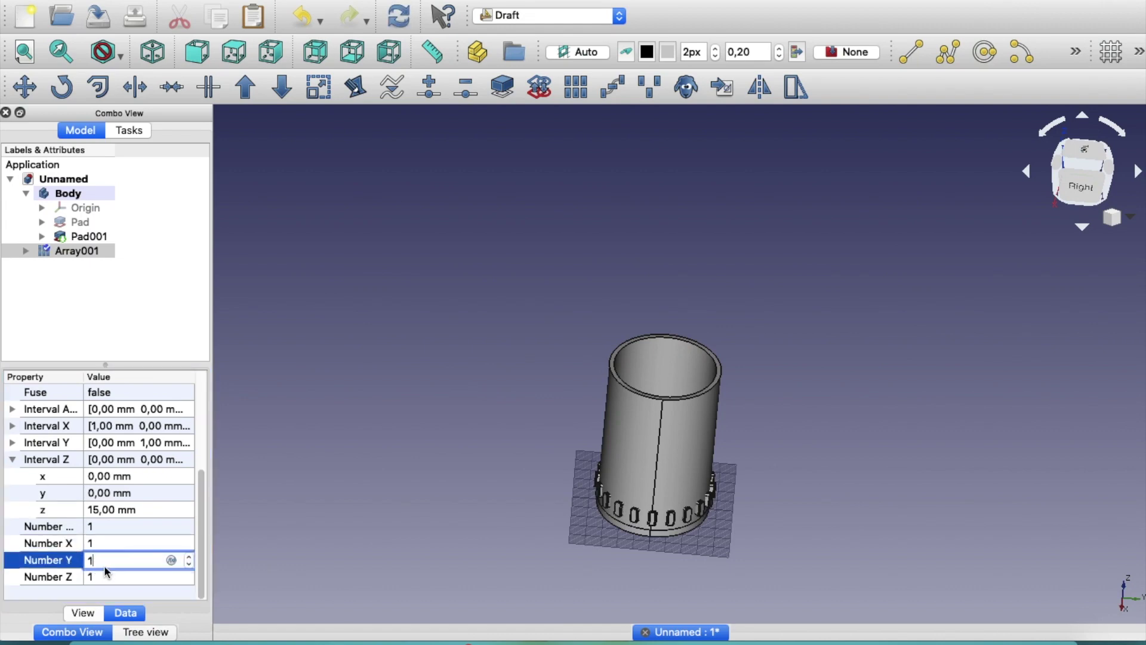
pyautogui.click(107, 574)
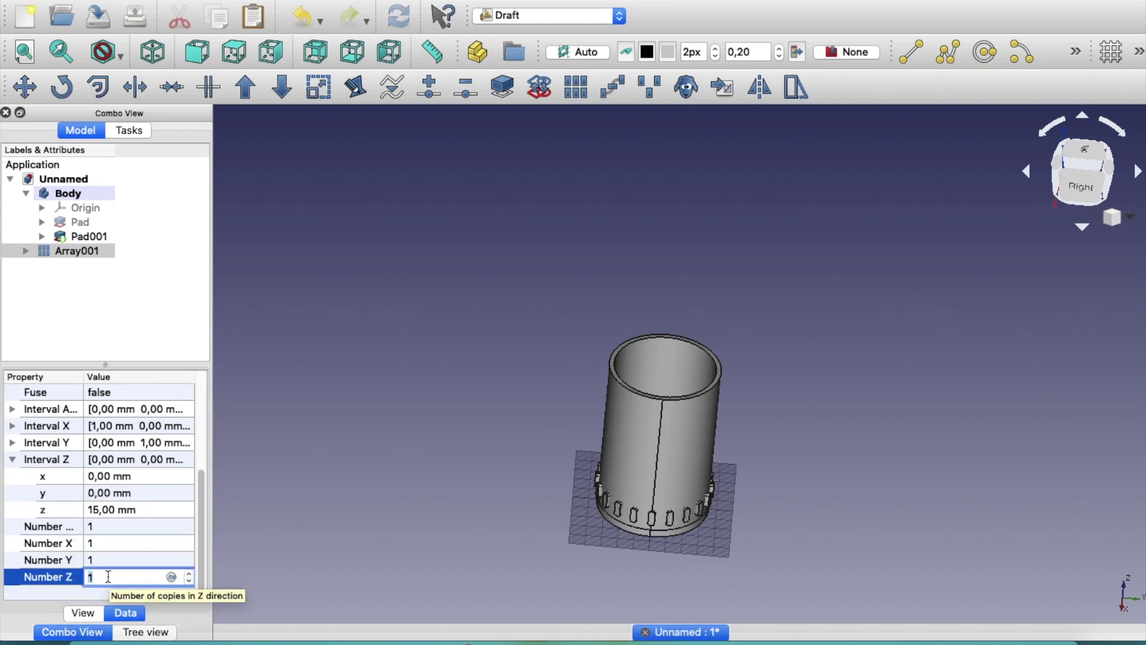
pyautogui.write('6')
pyautogui.press('Return')
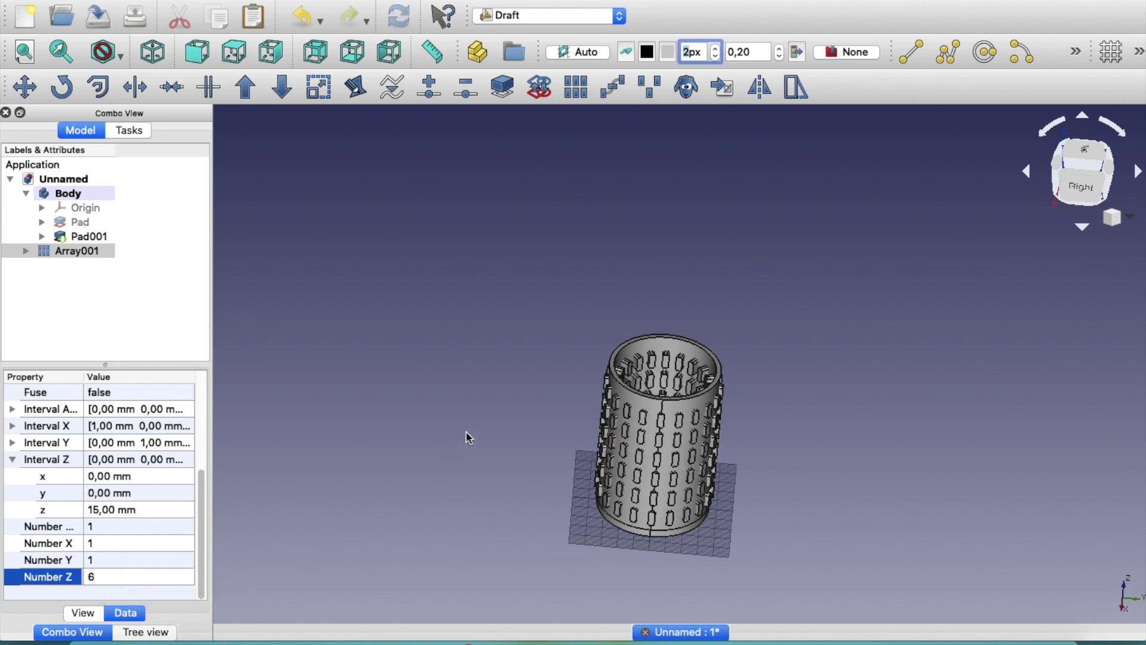
# Step: Switch to the Part workbench and cut the cube array from the cup body with a Boolean Cut
pyautogui.click(25, 52)
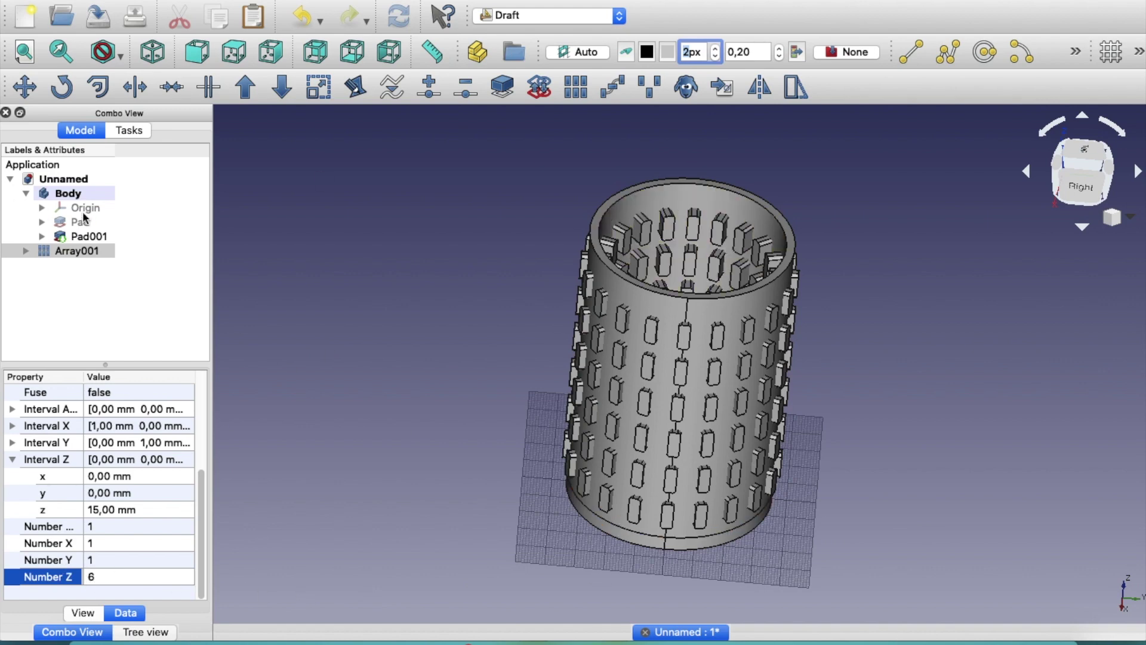
pyautogui.moveTo(205, 486); pyautogui.dragTo(218, 394)
pyautogui.click(72, 307)
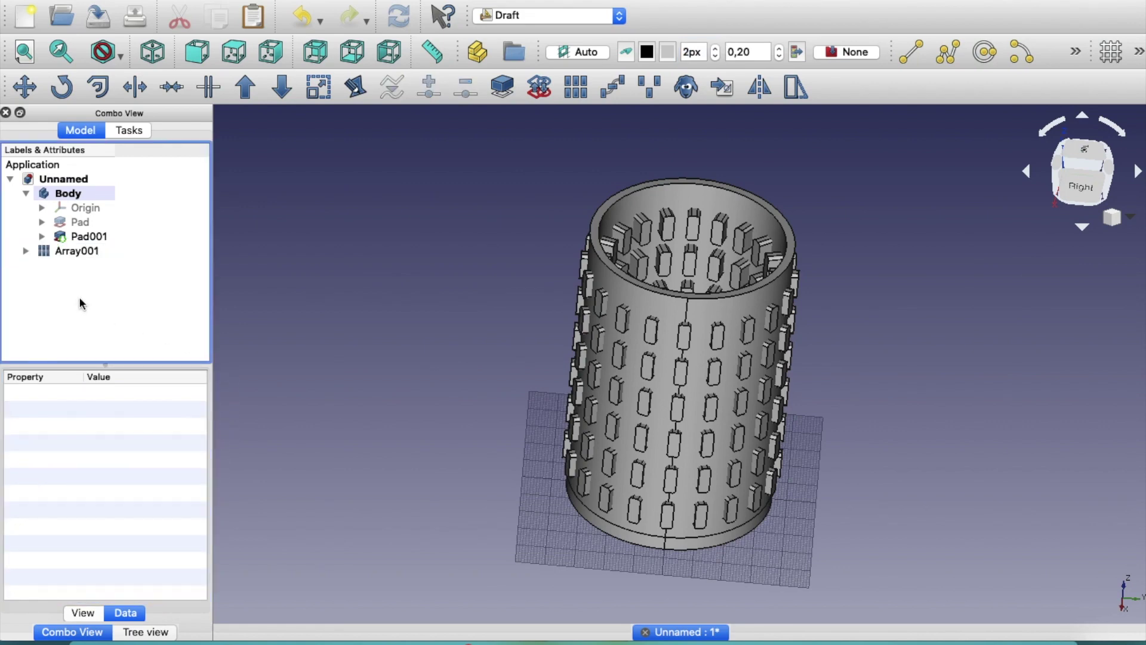
pyautogui.click(549, 19)
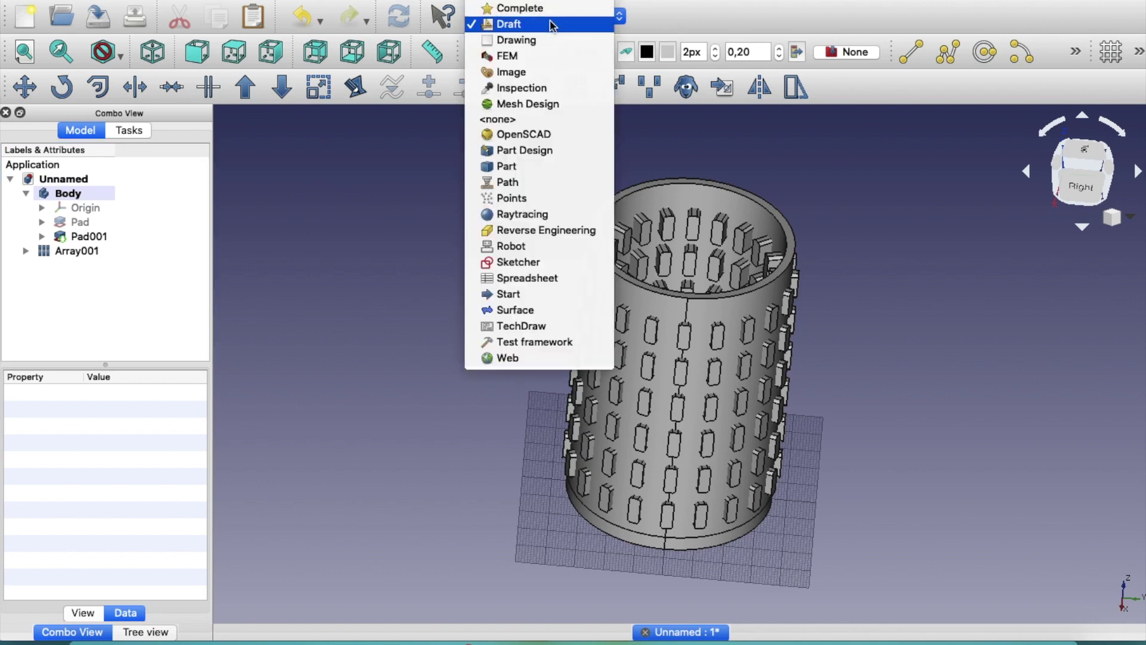
pyautogui.click(528, 165)
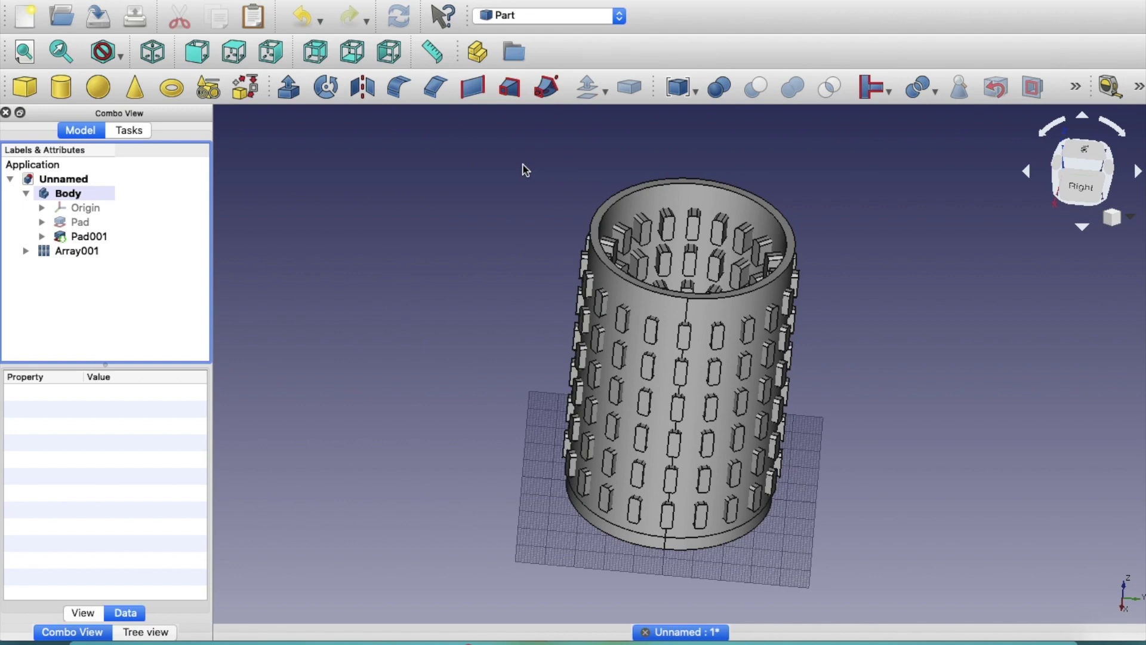
pyautogui.click(90, 236)
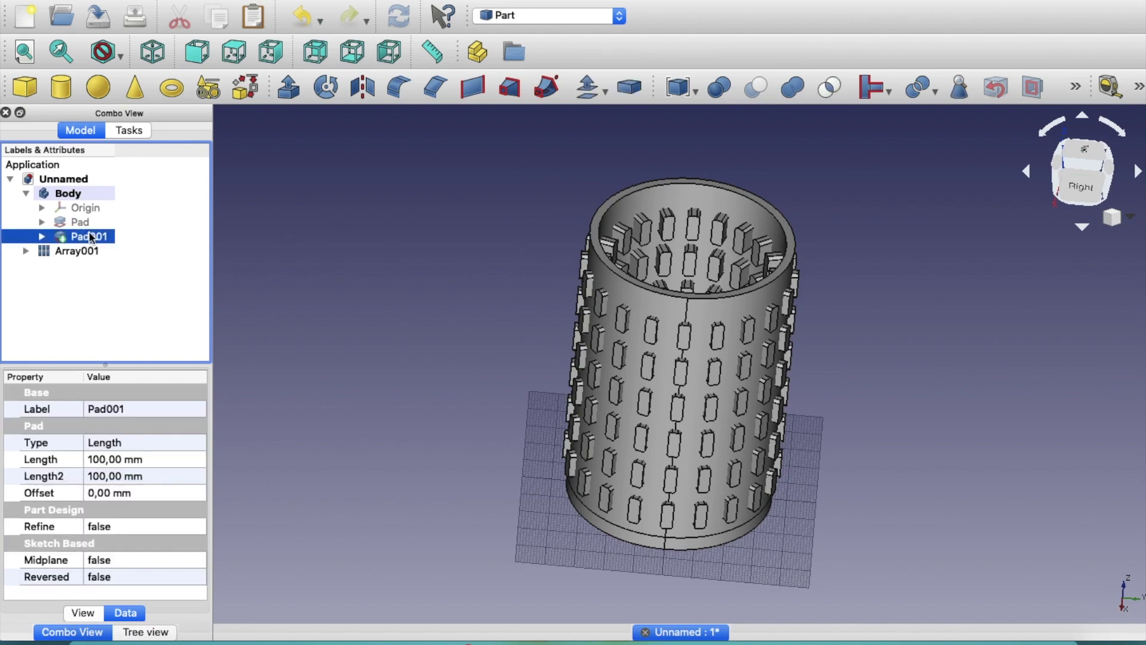
pyautogui.click(68, 195)
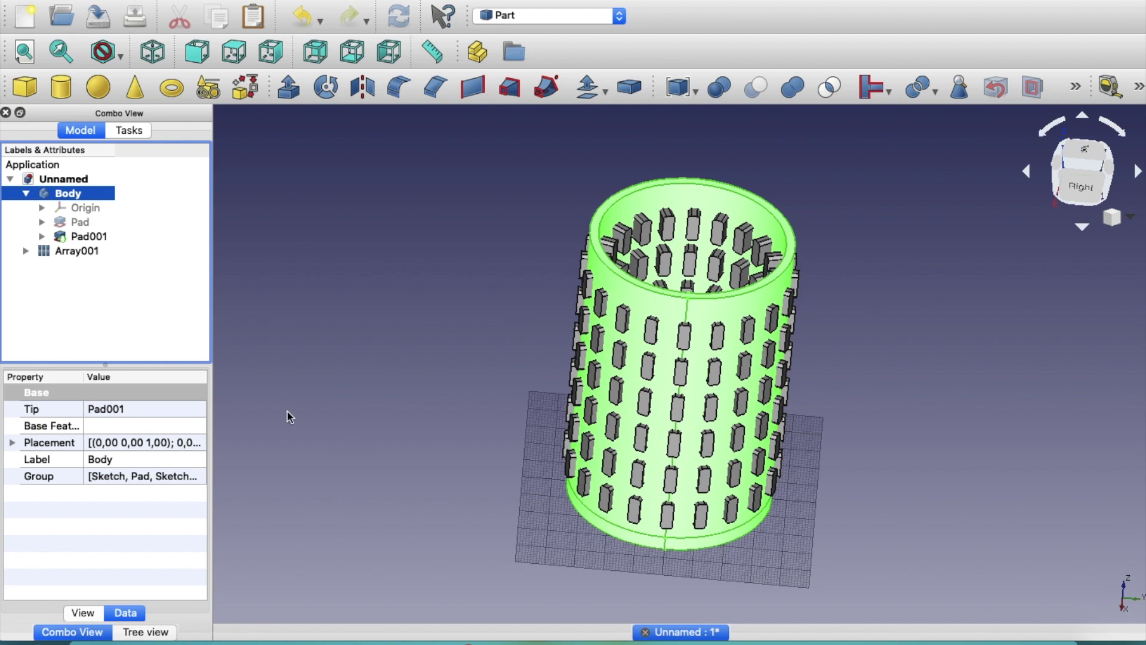
pyautogui.keyDown('ctrl'); pyautogui.click(90, 255); pyautogui.keyUp('ctrl')
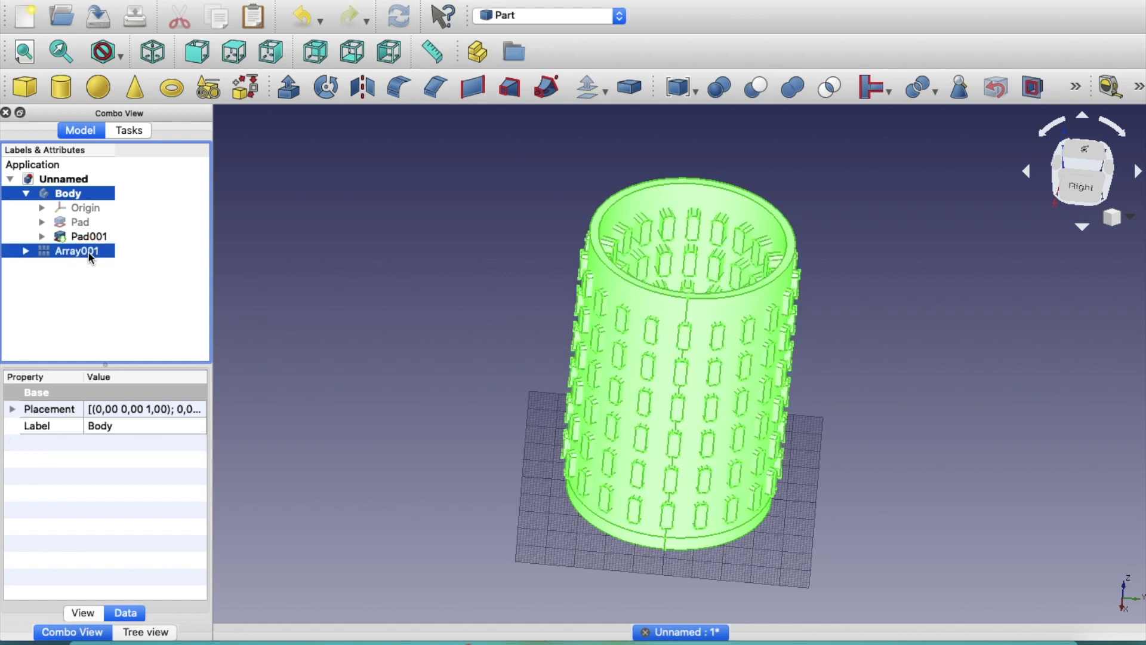
pyautogui.click(755, 90)
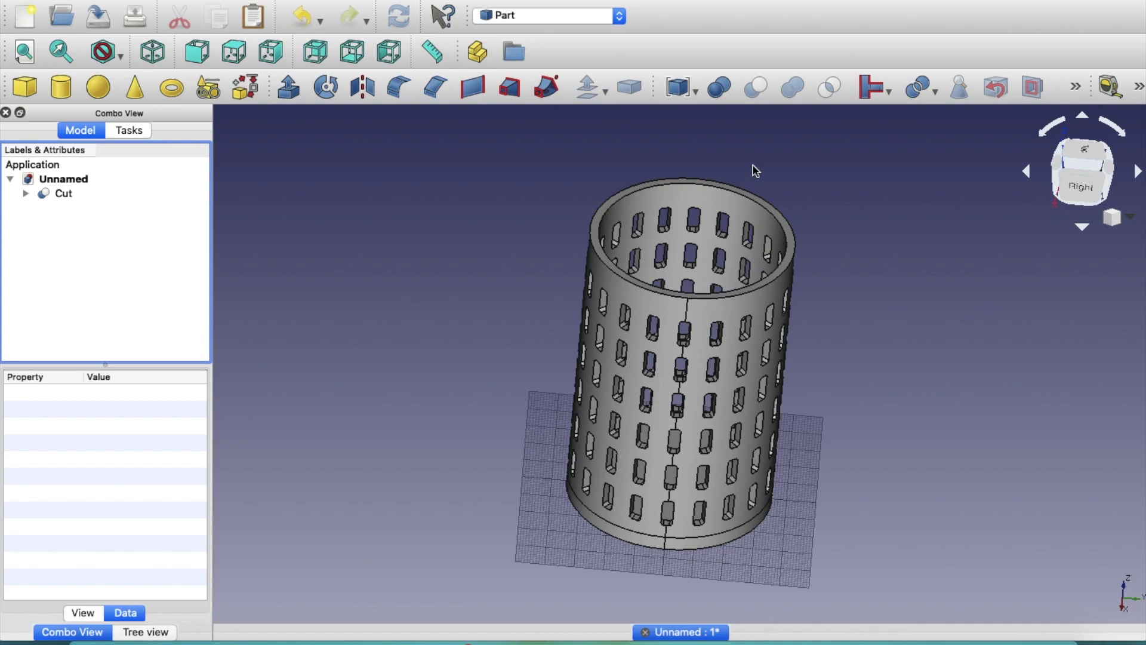
# Step: Export the cut cup as an STL mesh named "Pen stand with rectangular filleted holes Class 2 DIY Project" in FreeCAD Files
pyautogui.moveTo(753, 166)
pyautogui.mouseDown(button='middle')
pyautogui.moveTo(696, 256)
pyautogui.moveTo(706, 274)
pyautogui.moveTo(722, 220)
pyautogui.moveTo(768, 163)
pyautogui.mouseUp(button='middle')
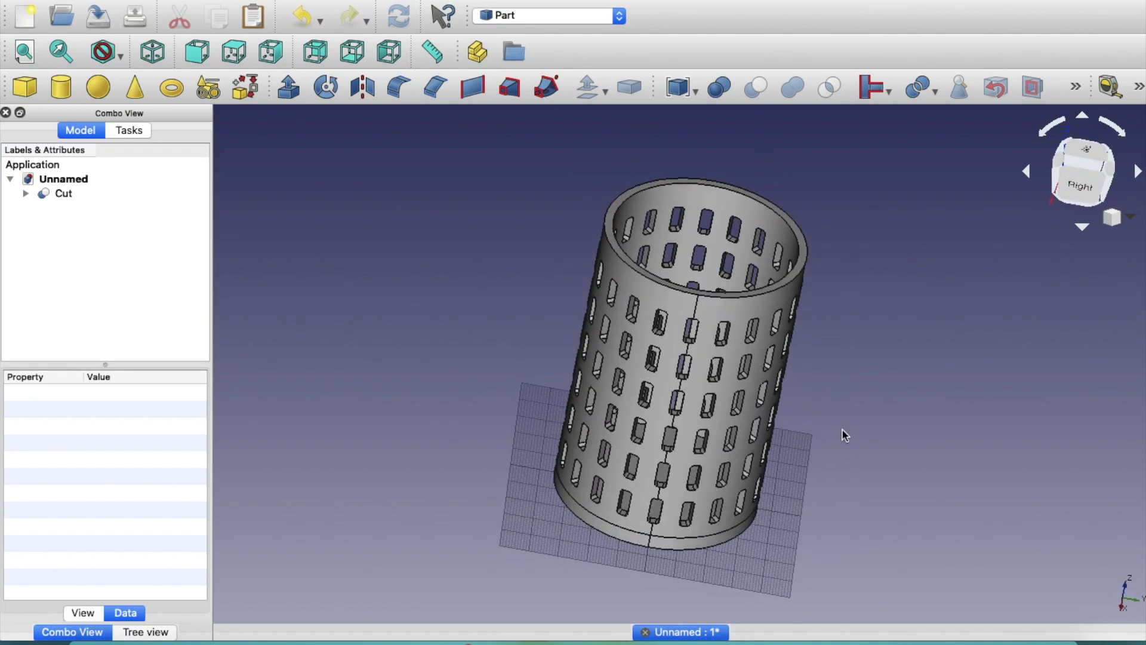
pyautogui.moveTo(843, 431); pyautogui.dragTo(898, 441, button='middle')
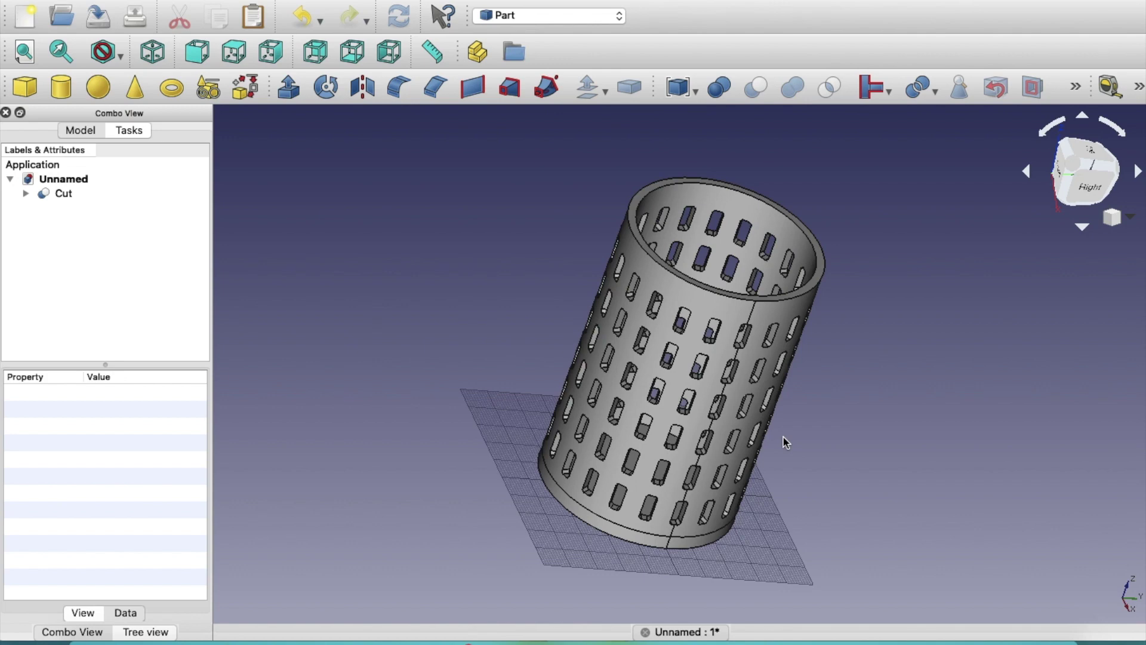
pyautogui.click(68, 192)
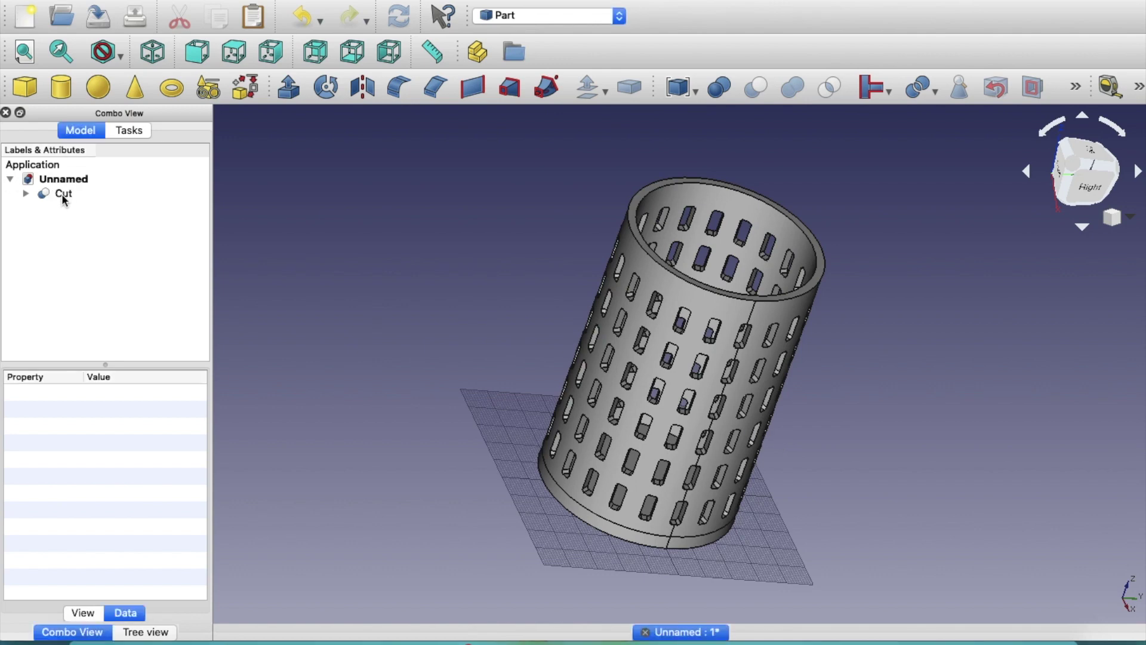
pyautogui.click(60, 194)
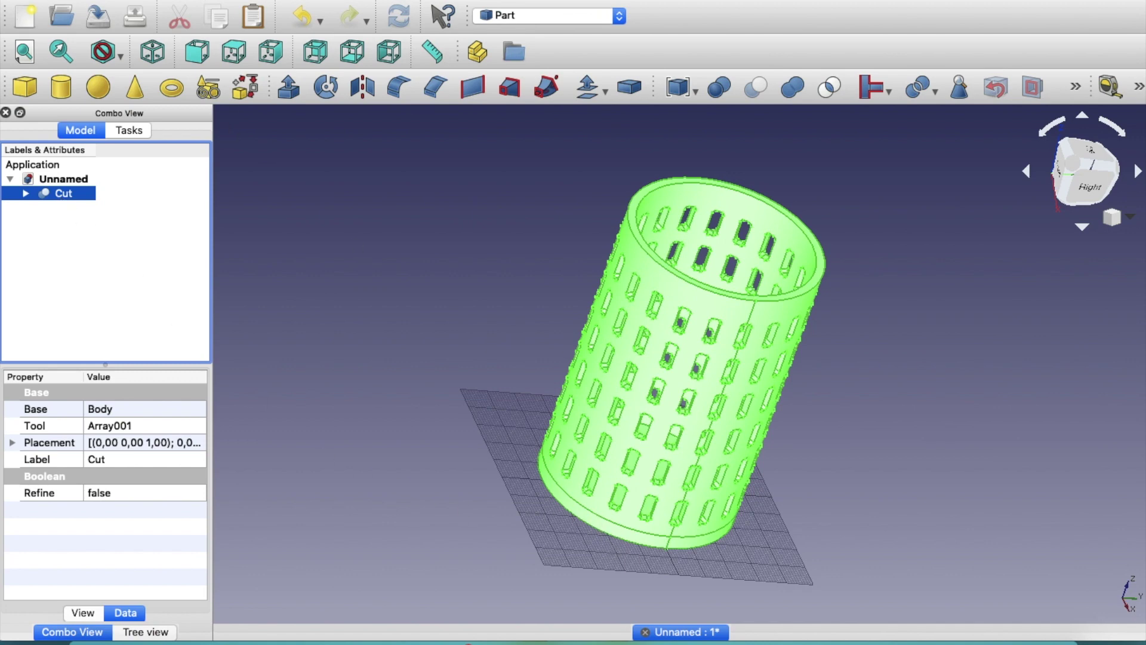
pyautogui.click(179, 0)
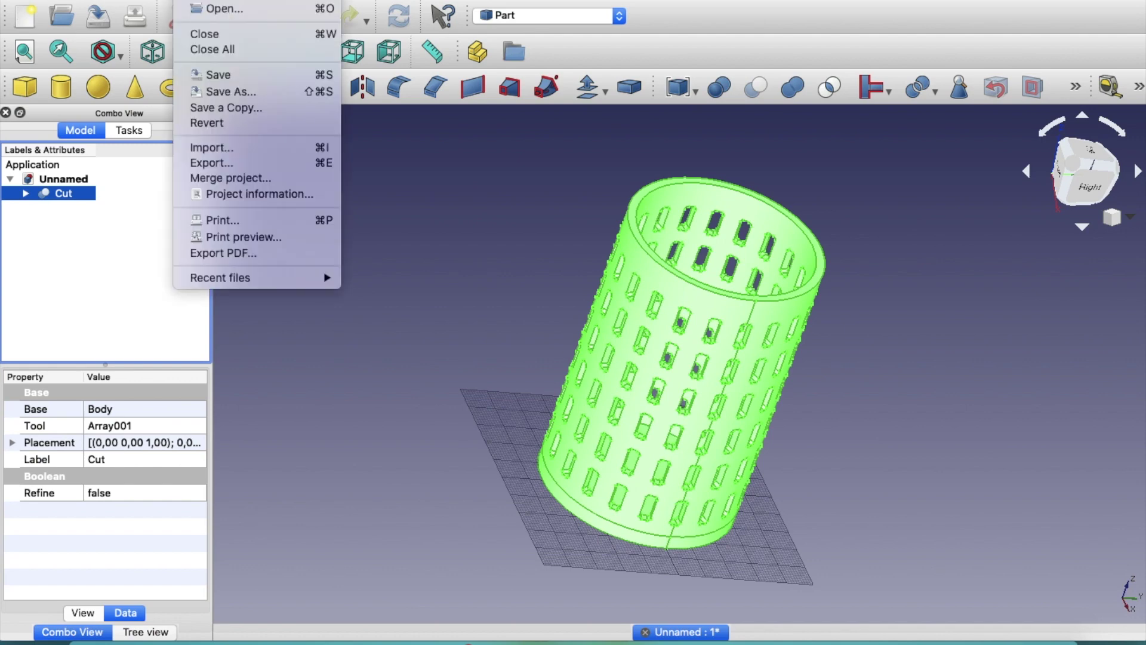
pyautogui.click(223, 163)
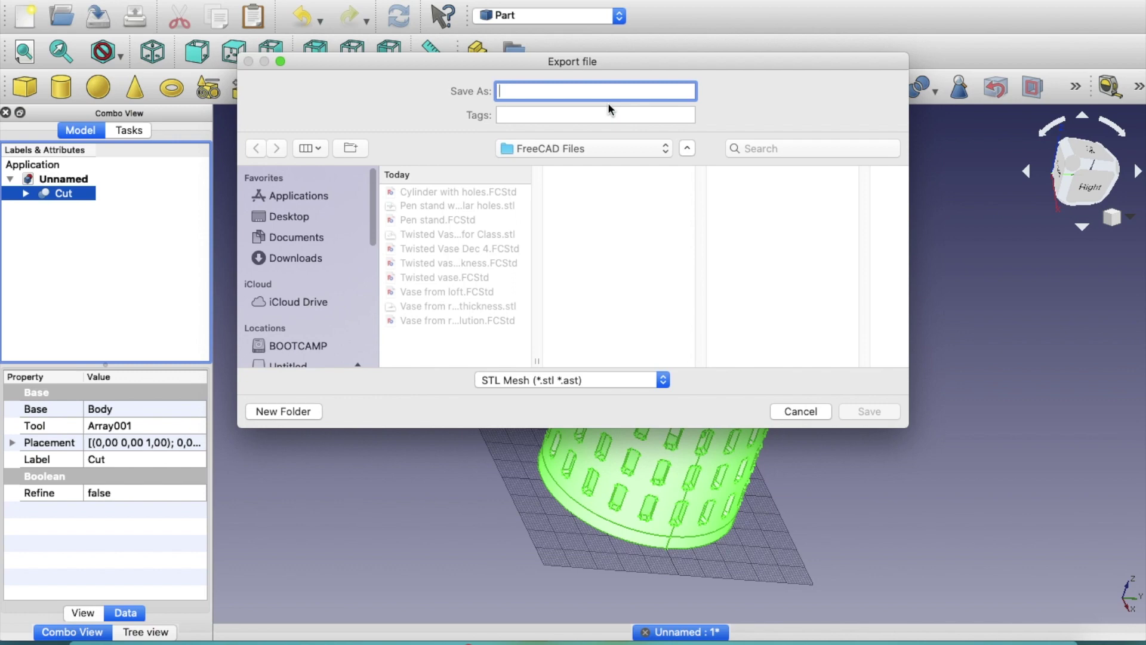
pyautogui.write('Pen sta')
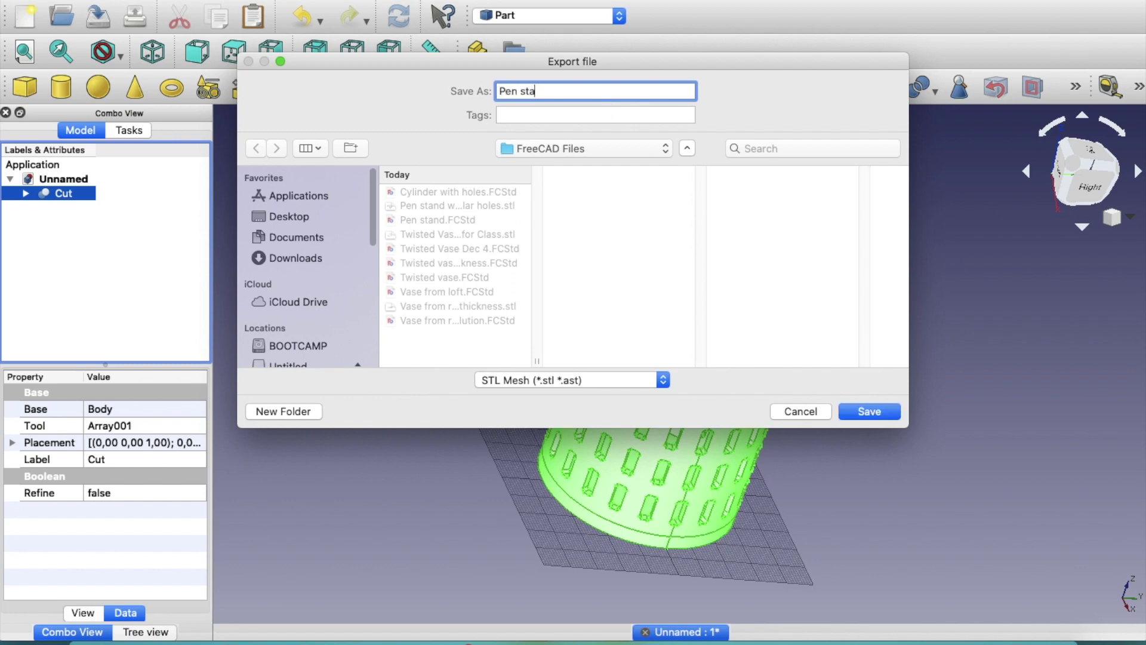
pyautogui.write('nd with rectangular fil')
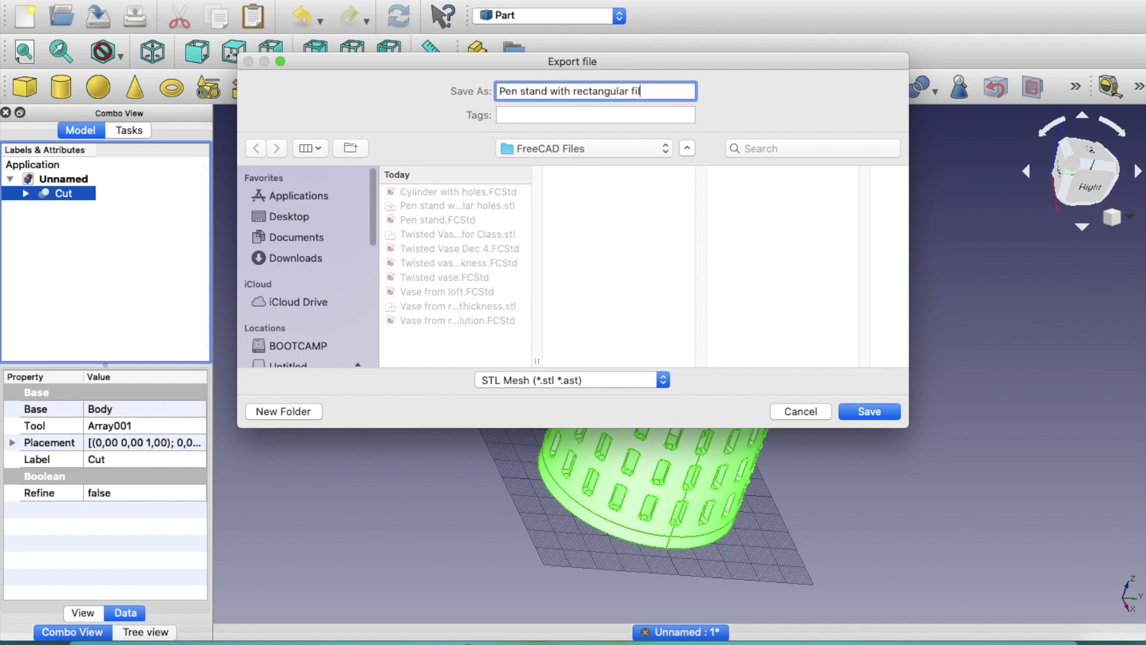
pyautogui.write('leted holes Class 2 ')
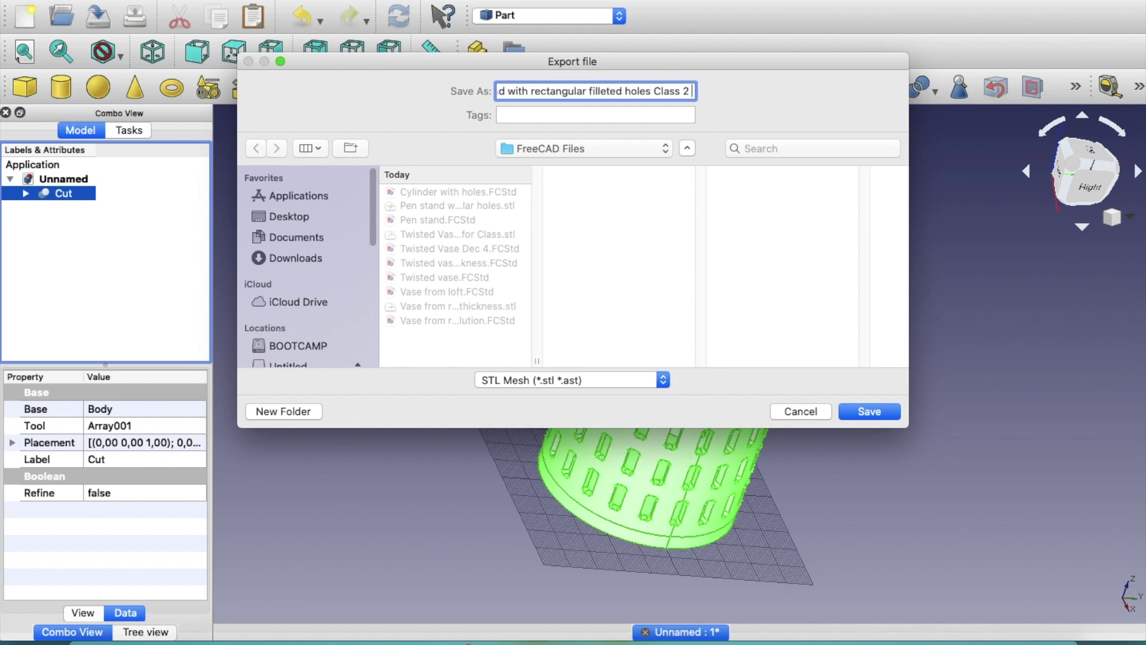
pyautogui.write('DIY Project')
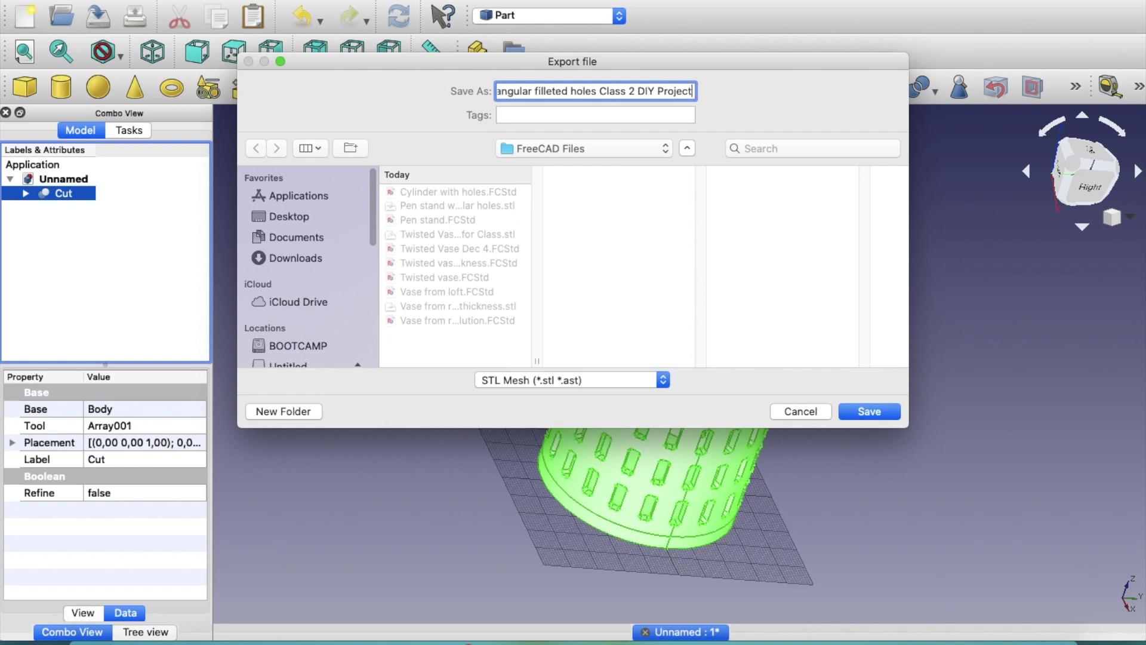
pyautogui.click(883, 416)
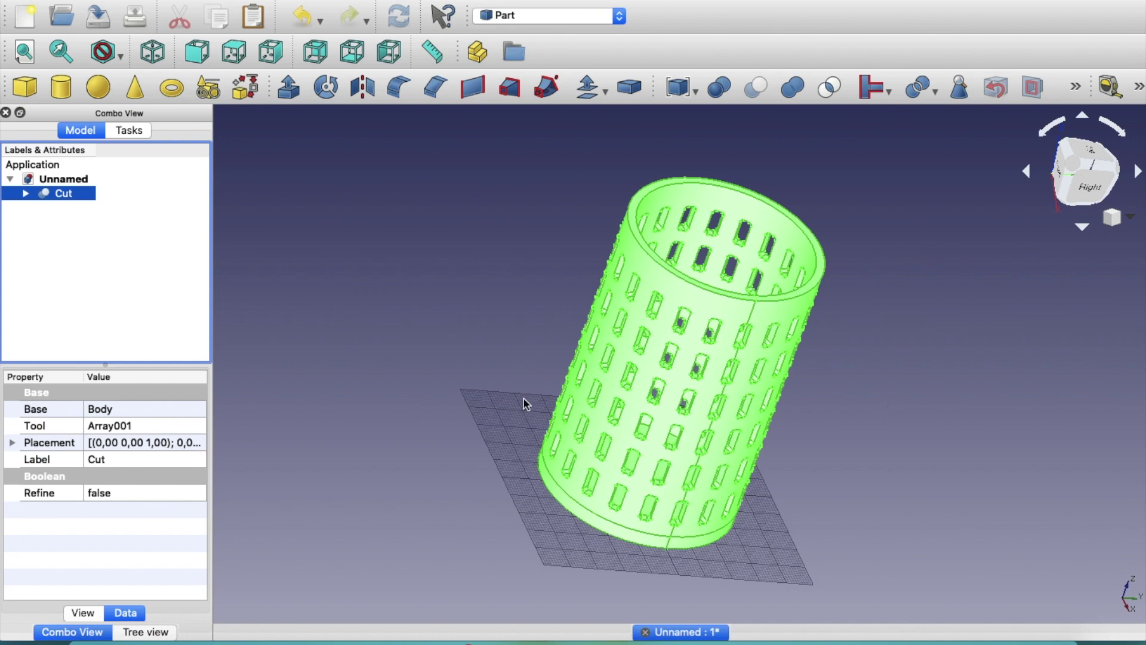
# Step: Open the exported "Pen stand with rectangular filleted holes Class 2 DIY Project.stl" and inspect the mesh from an isometric viewpoint
pyautogui.click(484, 400)
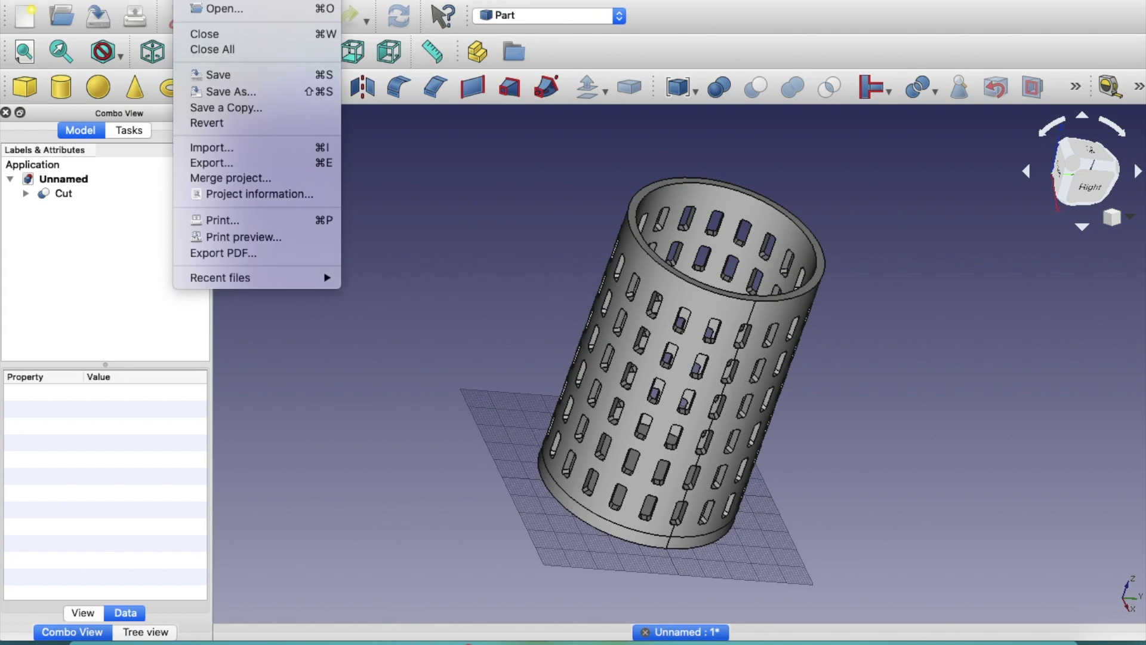
pyautogui.click(215, 8)
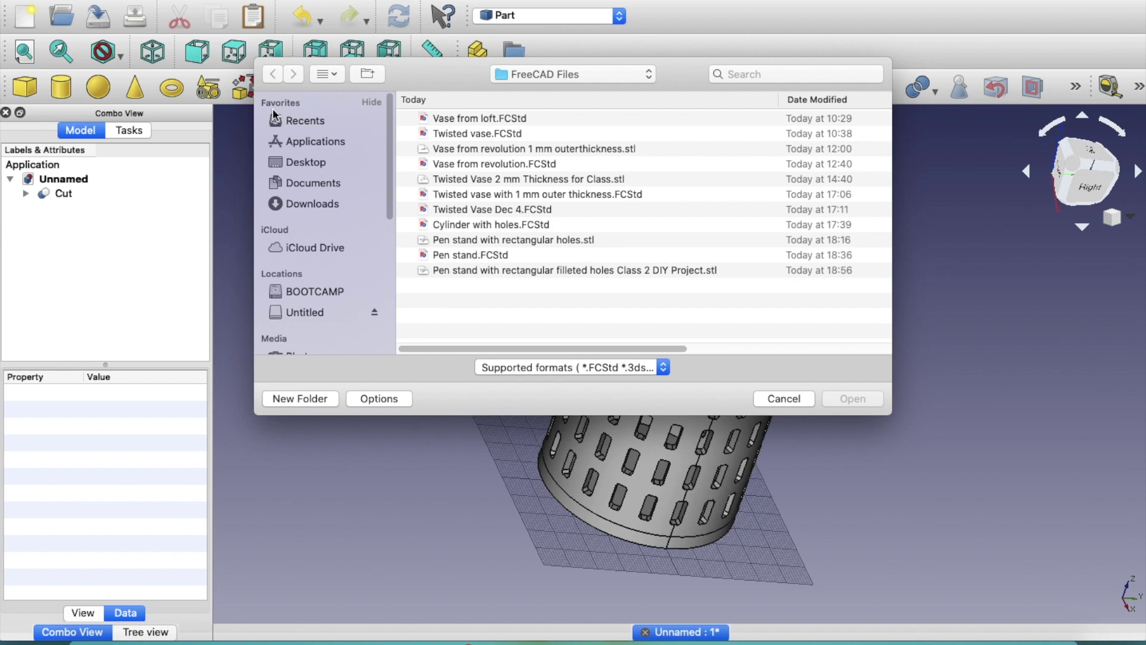
pyautogui.click(627, 272)
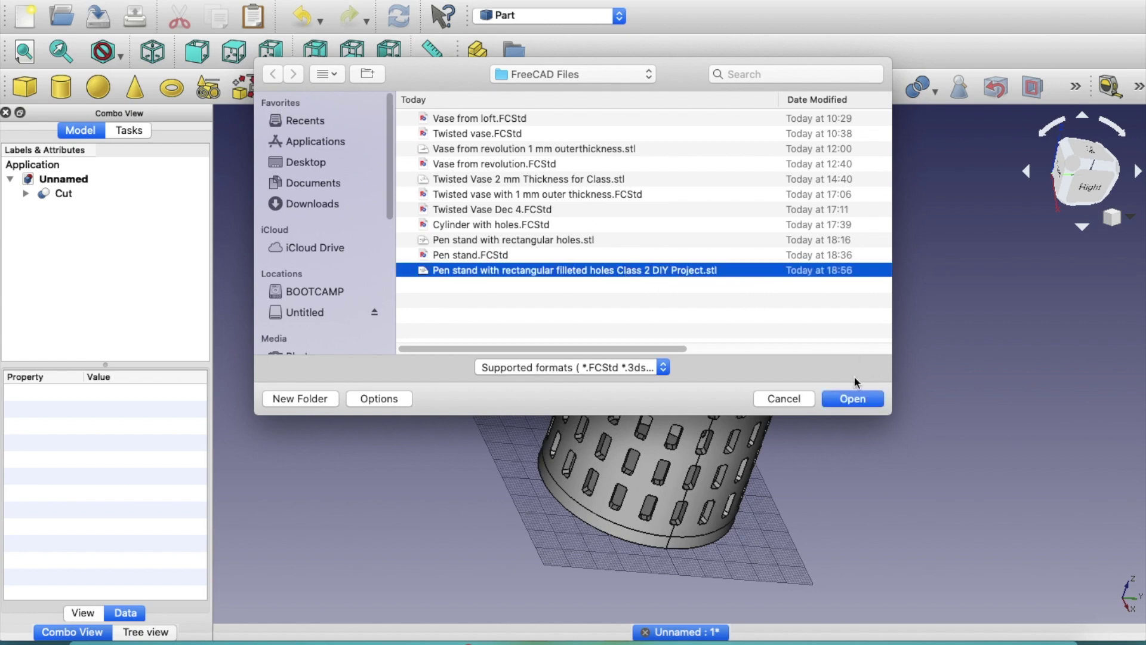
pyautogui.click(856, 400)
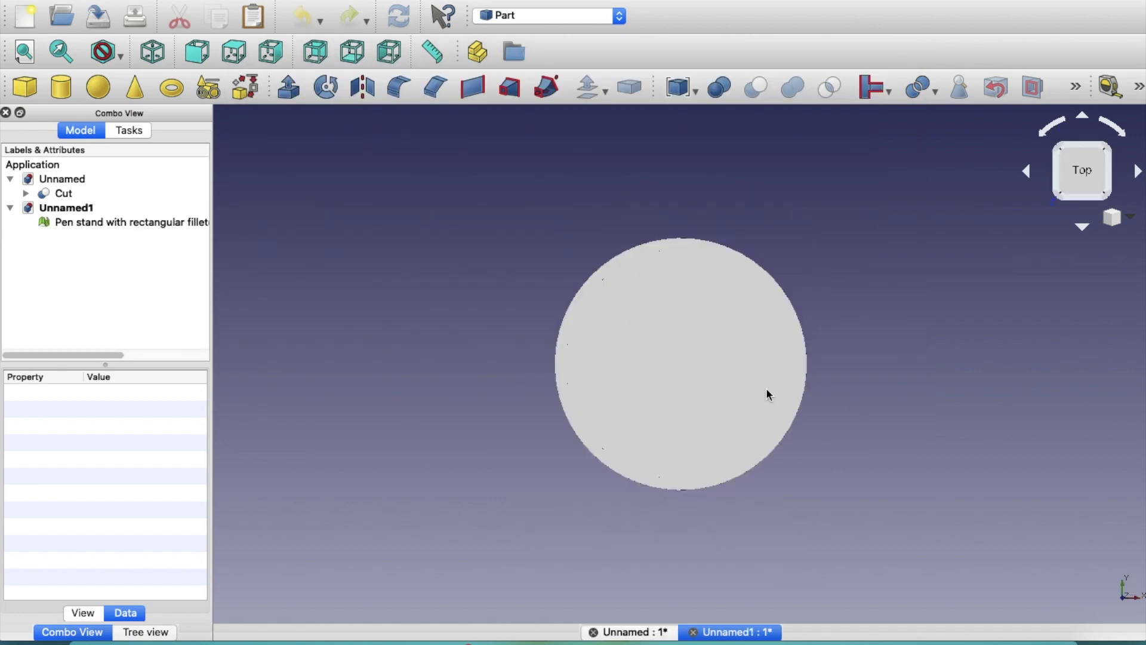
pyautogui.click(150, 55)
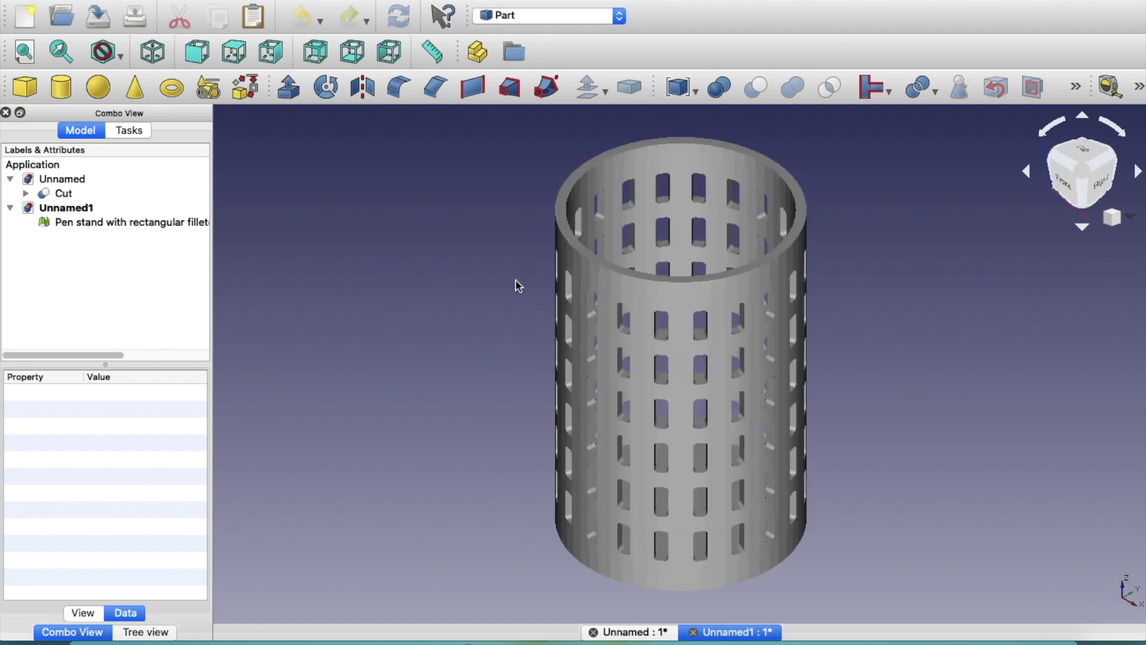
pyautogui.moveTo(518, 286); pyautogui.dragTo(615, 339, button='middle')
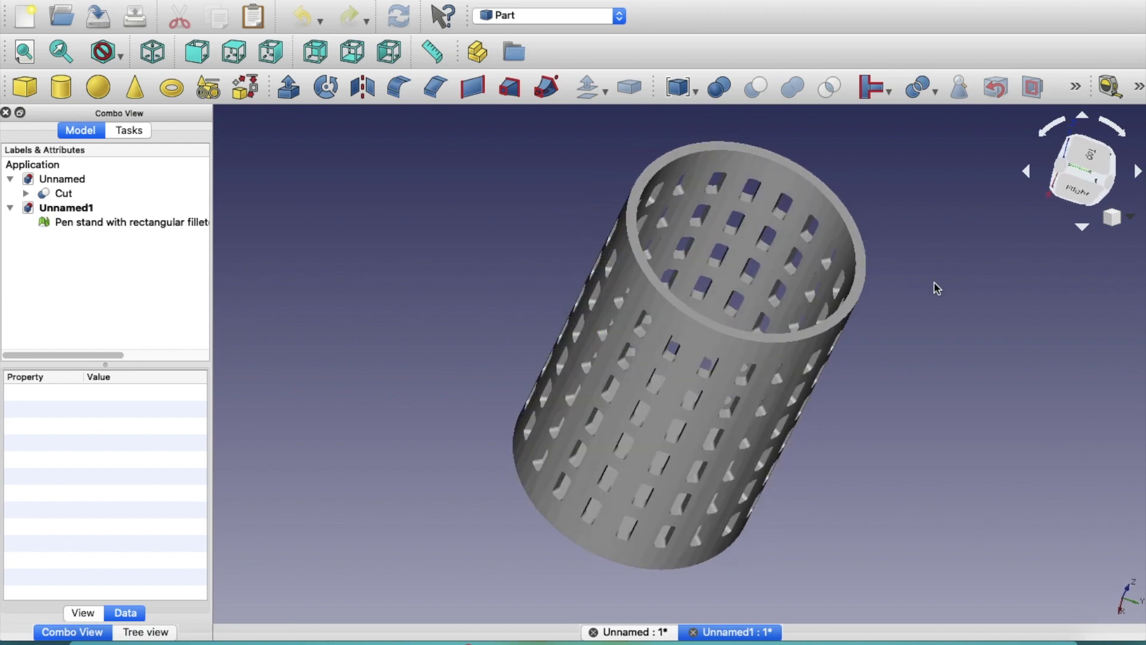